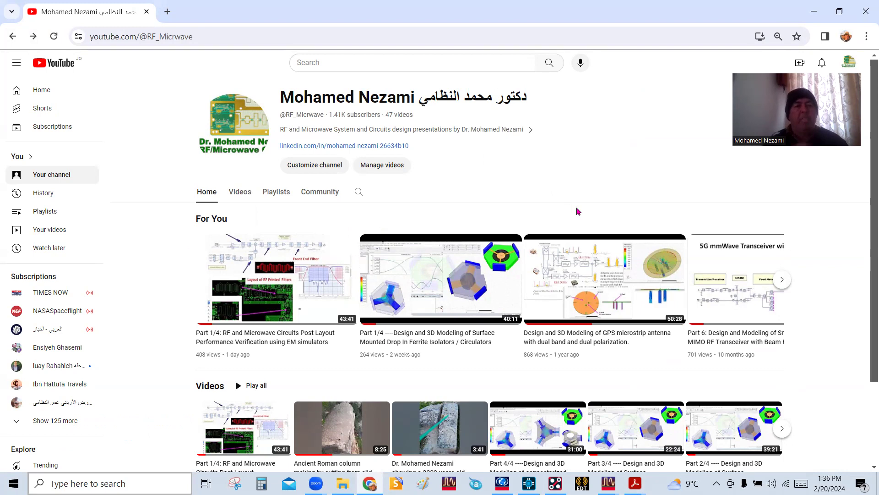
# Step: Switch to OrCAD PCB Designer and inspect the LNA section of the Ku_LNB_board layout
pyautogui.moveTo(302, 297)
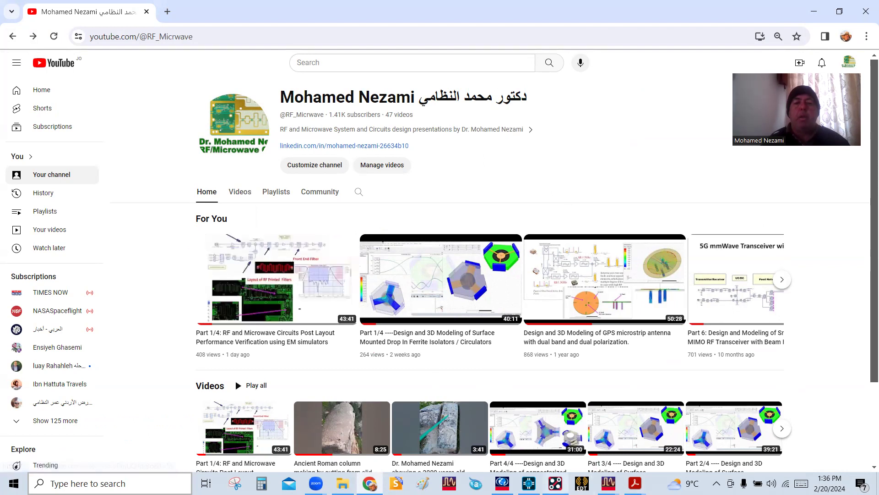
pyautogui.click(556, 483)
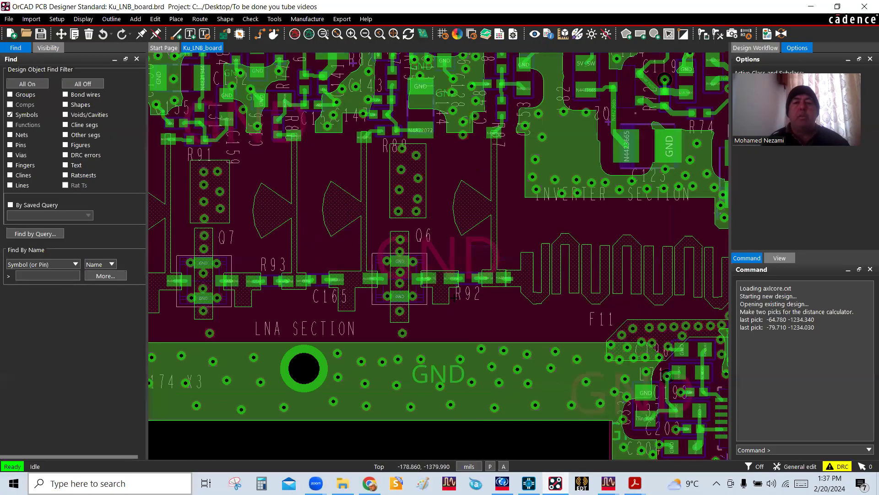
pyautogui.scroll(-2, 470, 317)
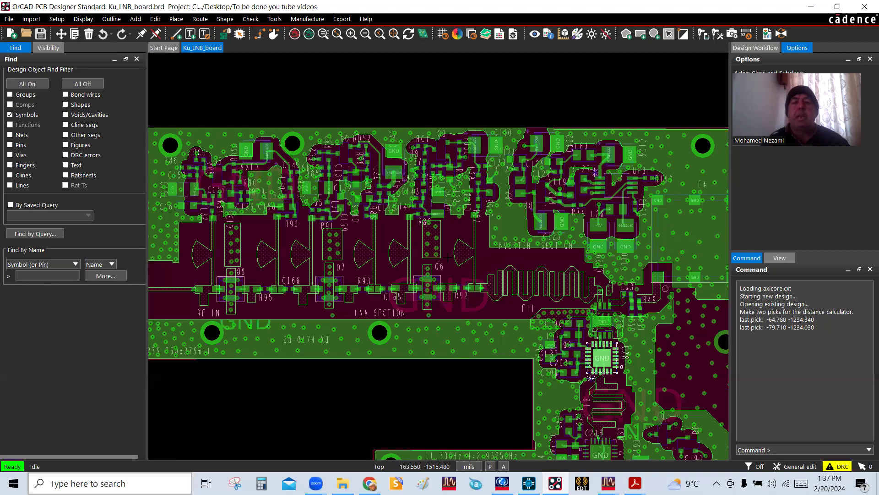
# Step: Switch to the OrCAD Capture schematic and inspect the last LNA stage and its output bandpass filter
pyautogui.click(529, 483)
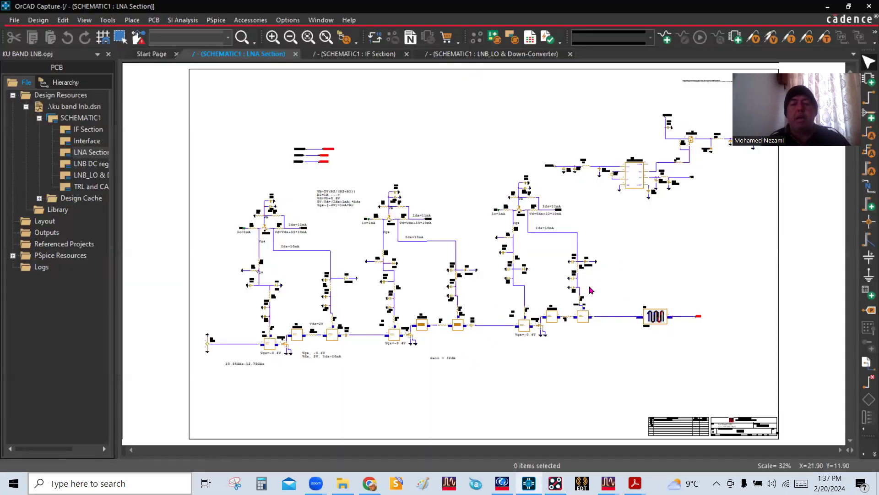
pyautogui.scroll(1, 486, 261)
pyautogui.scroll(1, 506, 275)
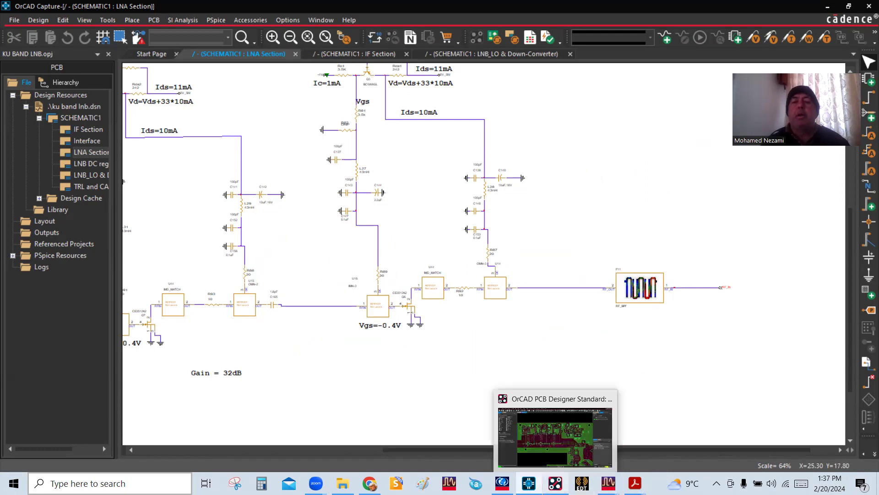
# Step: Return to OrCAD PCB Designer and examine filter F11, mixer U27 and the neighbouring circuitry on the board
pyautogui.click(556, 483)
pyautogui.scroll(-1, 401, 320)
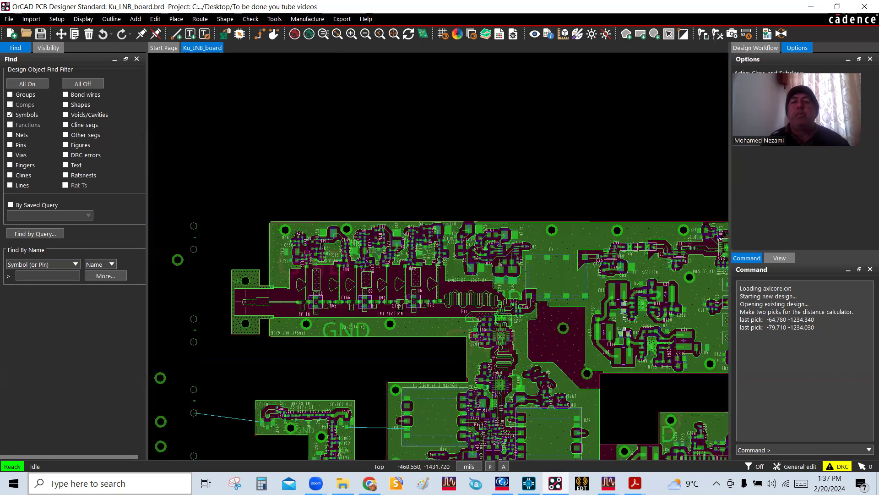
pyautogui.scroll(1, 477, 358)
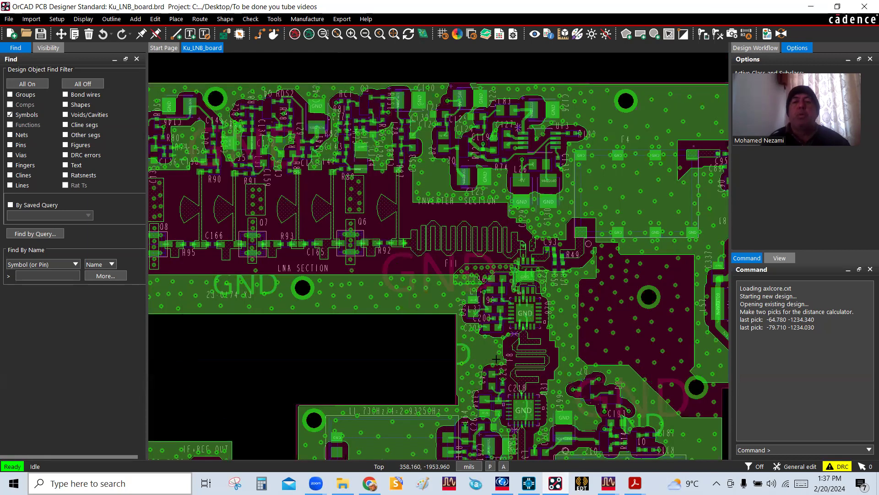
pyautogui.scroll(1, 496, 360)
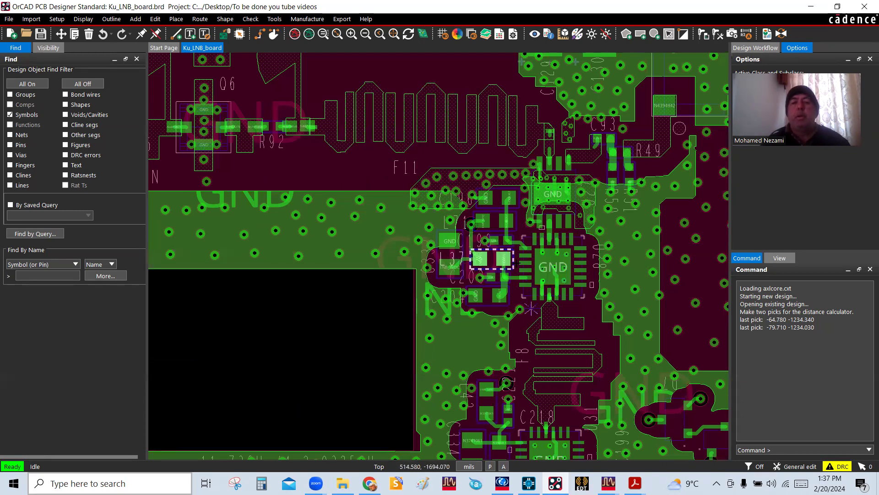
pyautogui.scroll(-2, 516, 264)
pyautogui.scroll(2, 525, 243)
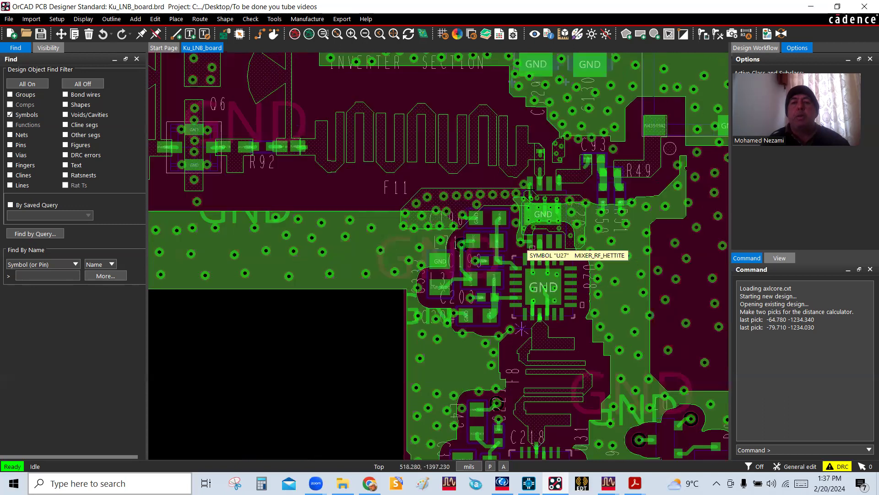
pyautogui.scroll(2, 603, 182)
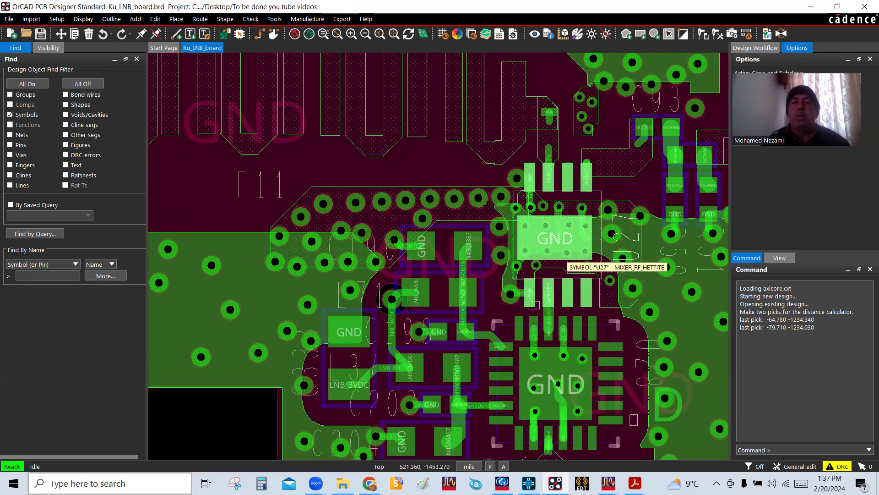
pyautogui.scroll(-2, 549, 205)
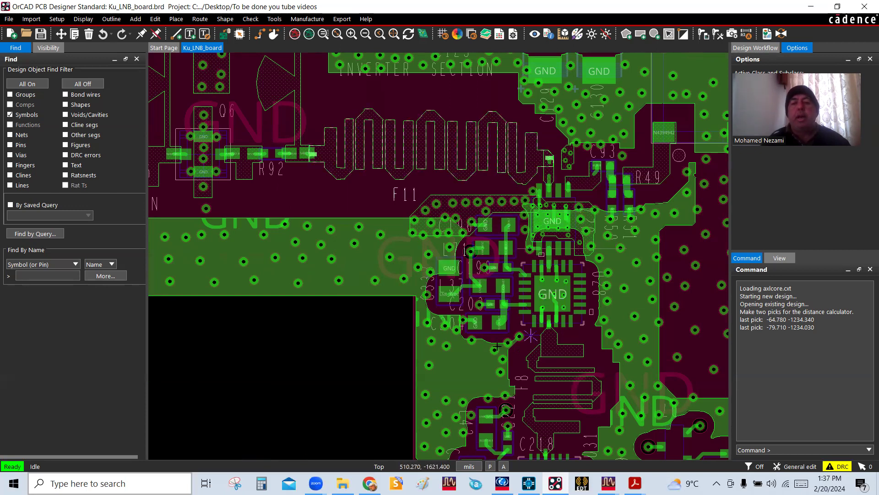
# Step: Check the Part 1/4 post-layout verification video on the YouTube channel page in Chrome and return to the OrCAD PCB Designer board layout
pyautogui.click(371, 484)
pyautogui.moveTo(287, 311)
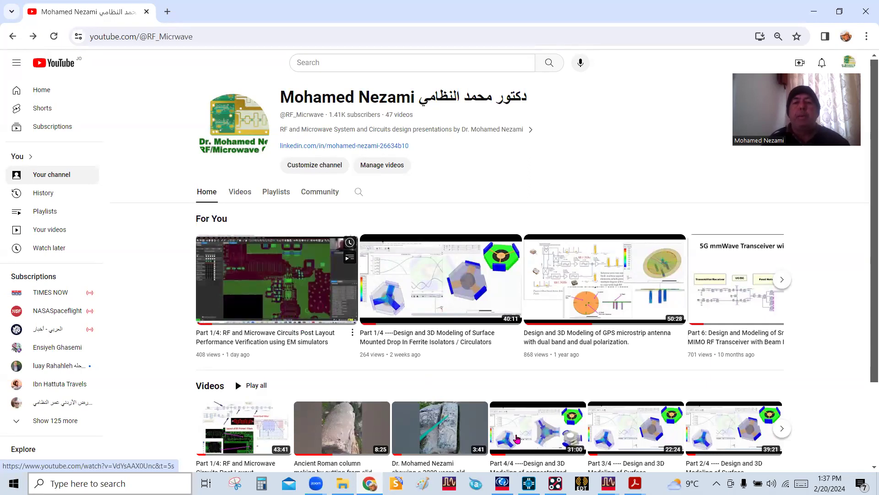
pyautogui.click(556, 483)
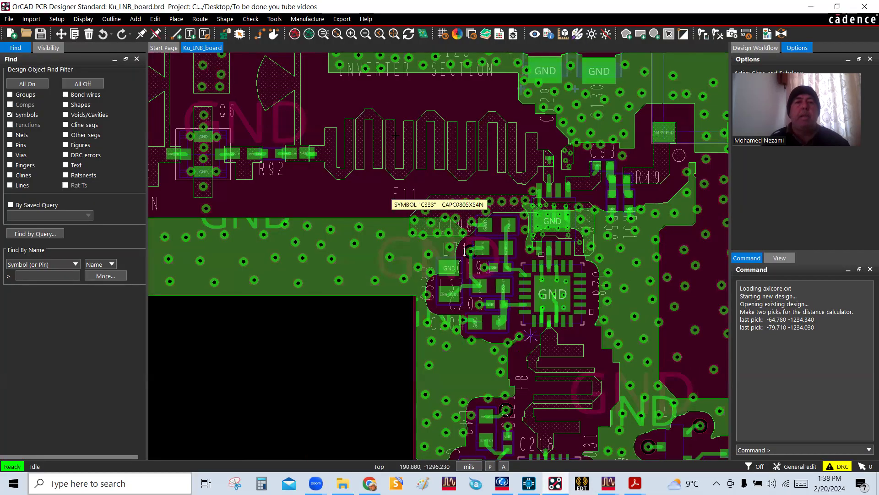
# Step: Review the export formats available for the board and inspect the area around filter F11
pyautogui.click(342, 18)
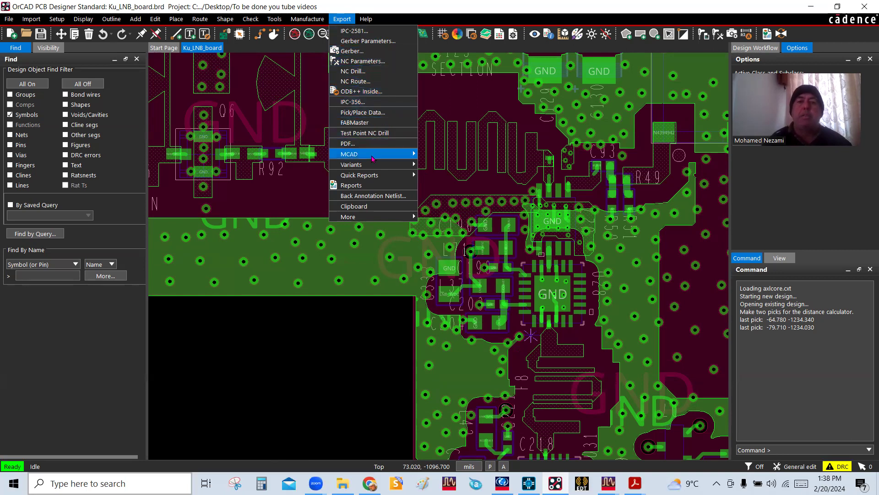
pyautogui.moveTo(398, 154)
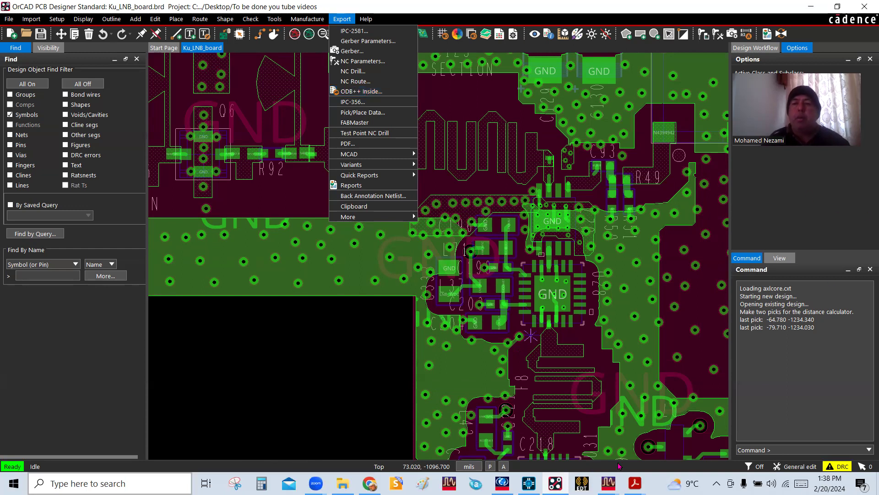
pyautogui.moveTo(608, 483)
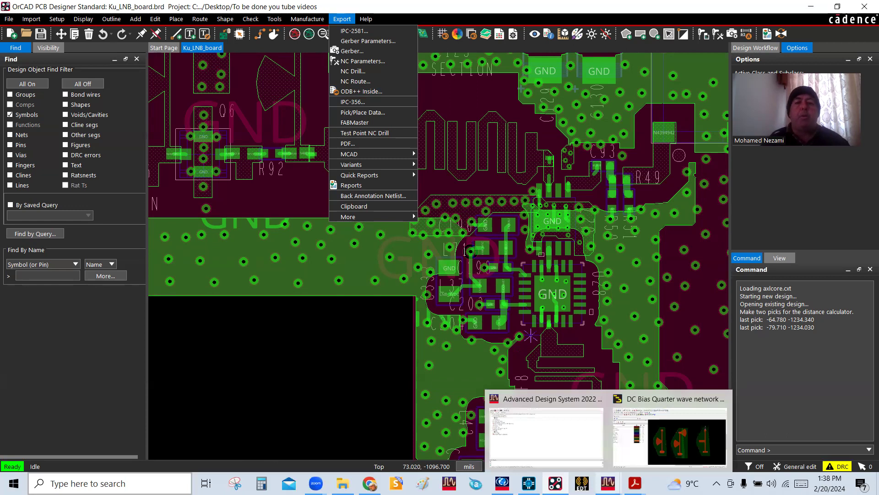
pyautogui.click(464, 382)
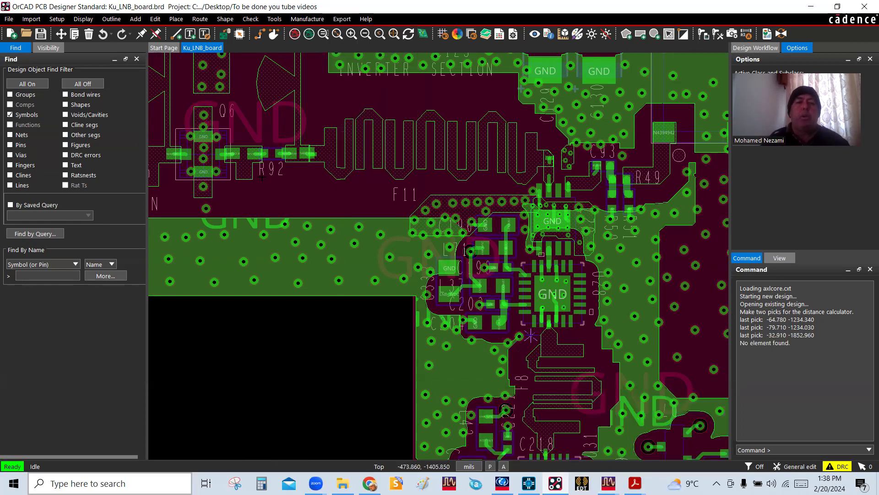
pyautogui.scroll(-1, 531, 159)
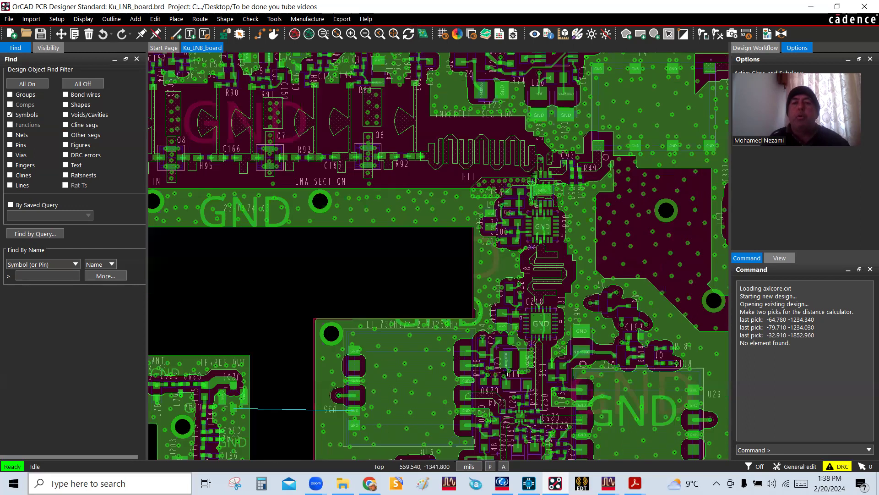
pyautogui.scroll(1, 526, 173)
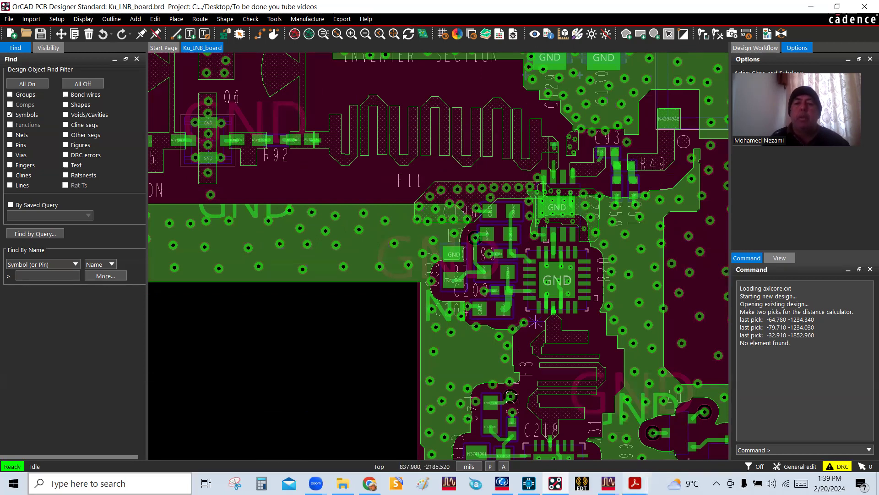
# Step: Switch to Advanced Design System, close the DC Bias Quarter wave network 2 layout and bring up the main workspace window
pyautogui.moveTo(608, 483)
pyautogui.click(671, 440)
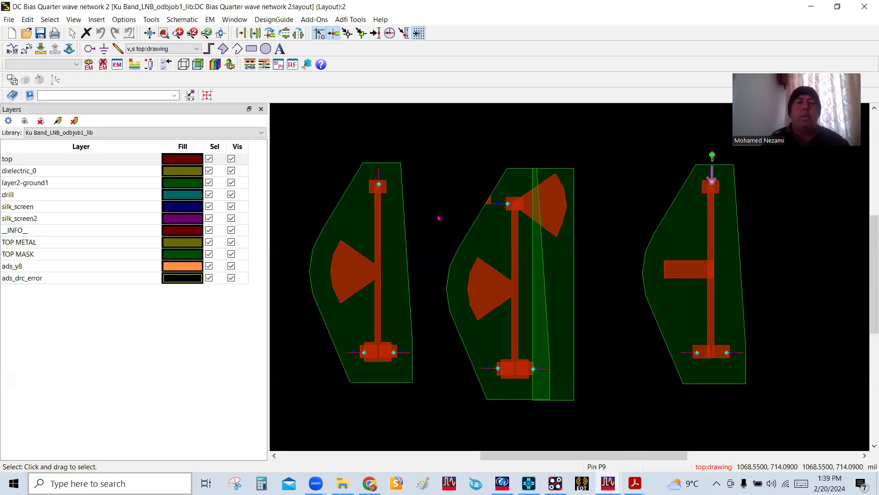
pyautogui.click(867, 7)
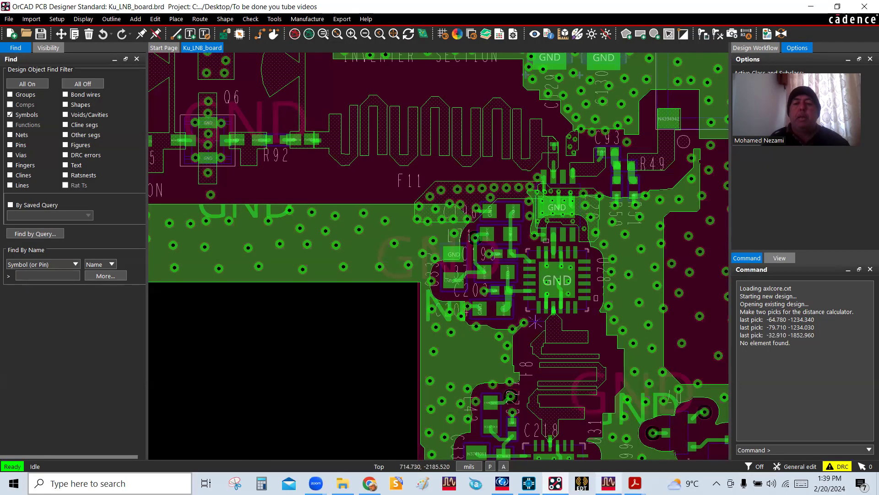
pyautogui.click(608, 483)
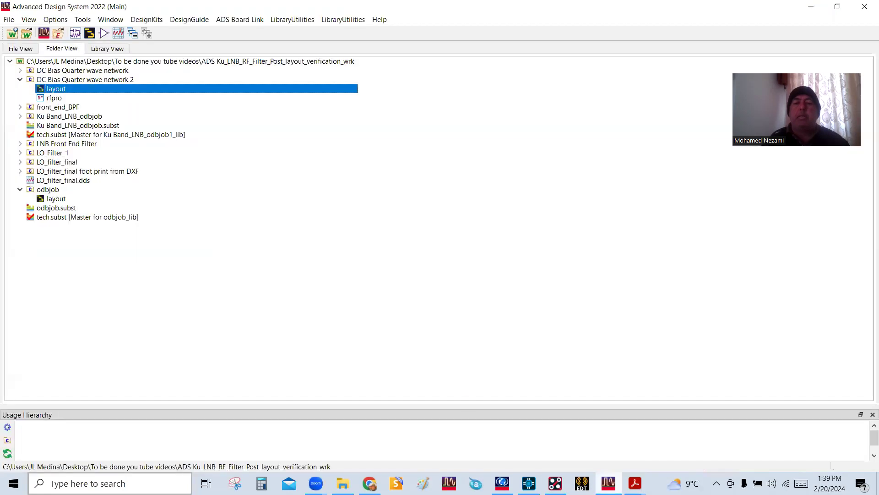
# Step: Open the layout view of the odbjob cell and bring the meandered front-end filter into view
pyautogui.click(252, 207)
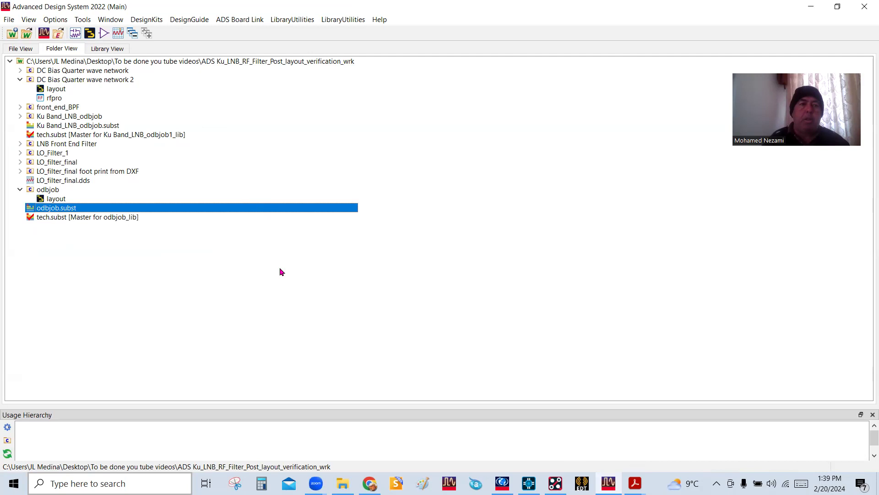
pyautogui.doubleClick(58, 193)
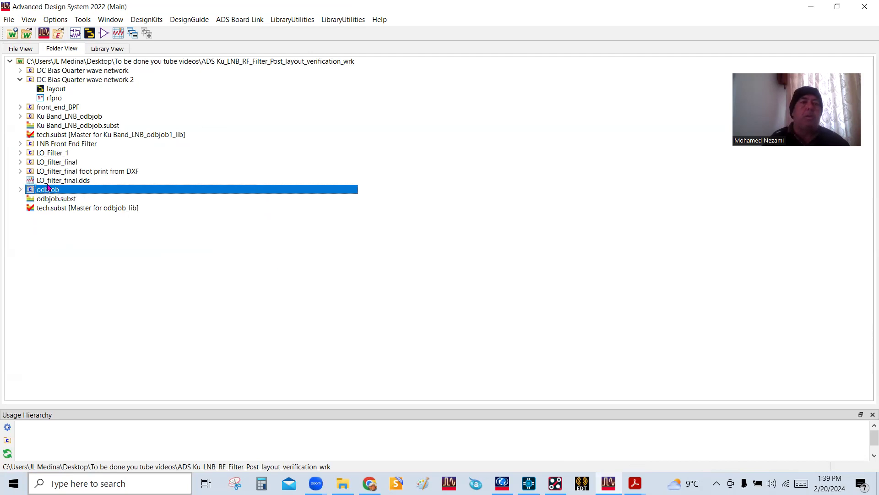
pyautogui.doubleClick(47, 190)
pyautogui.doubleClick(59, 199)
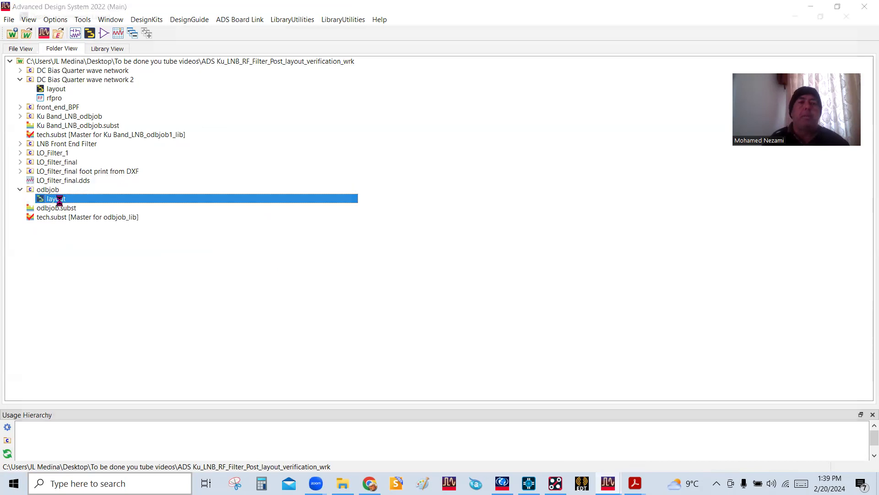
pyautogui.scroll(3, 609, 268)
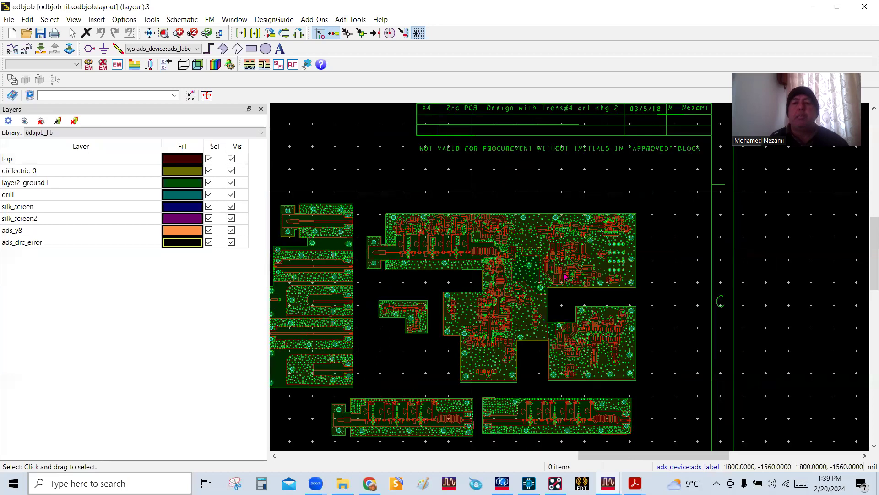
pyautogui.scroll(3, 484, 260)
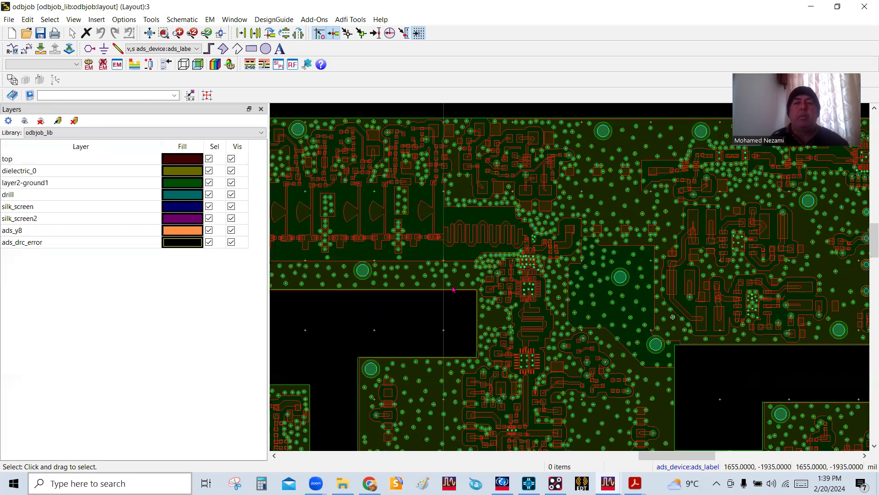
pyautogui.scroll(2, 486, 270)
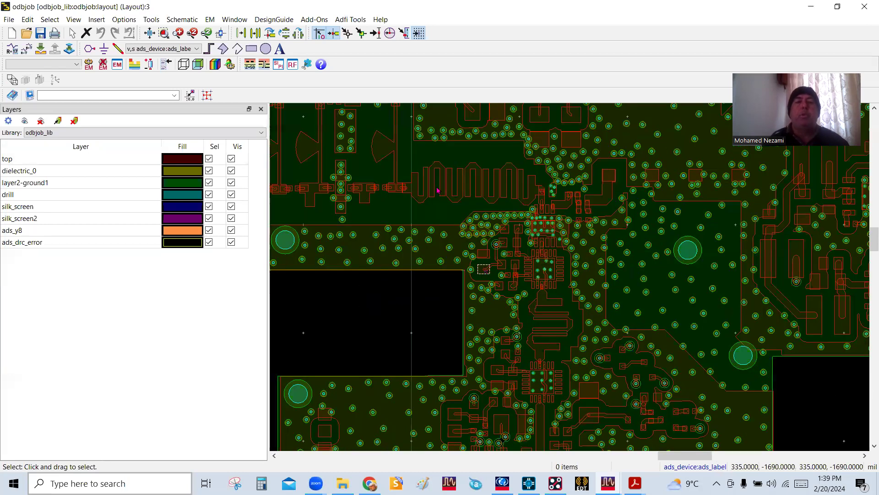
# Step: Review the file types available for layout import, including ODB++ File Format, without importing anything
pyautogui.click(10, 20)
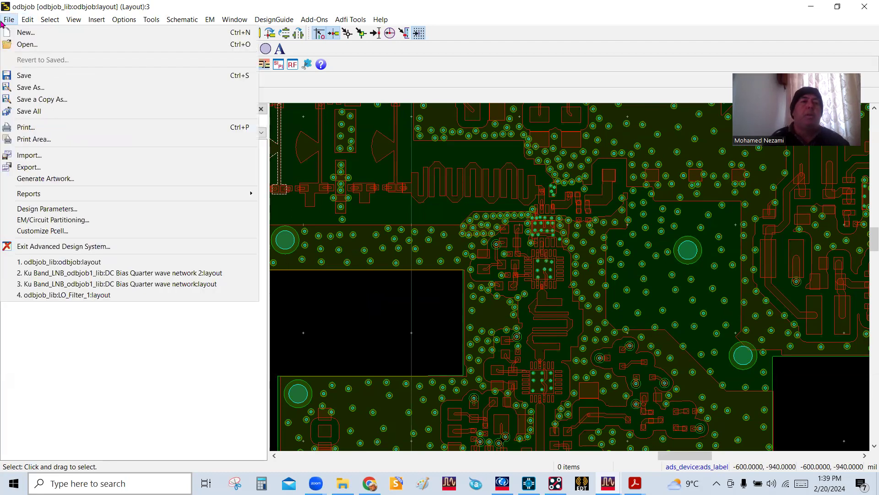
pyautogui.click(33, 157)
pyautogui.click(425, 183)
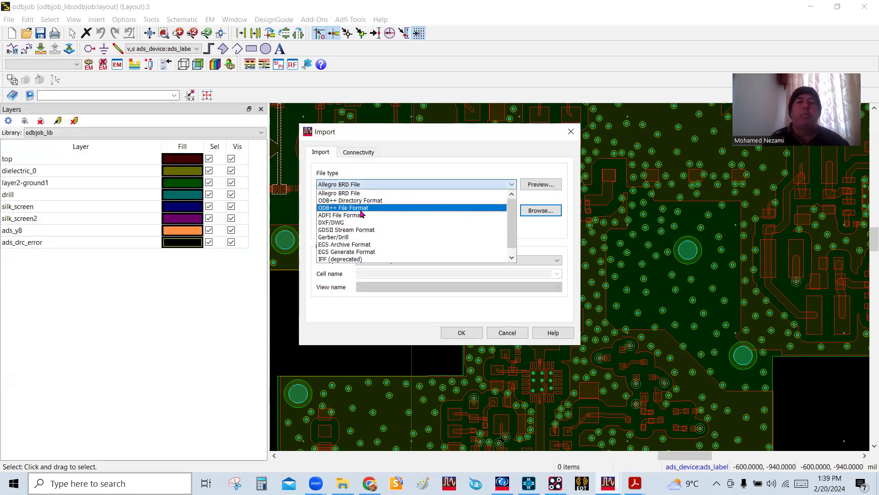
pyautogui.click(571, 132)
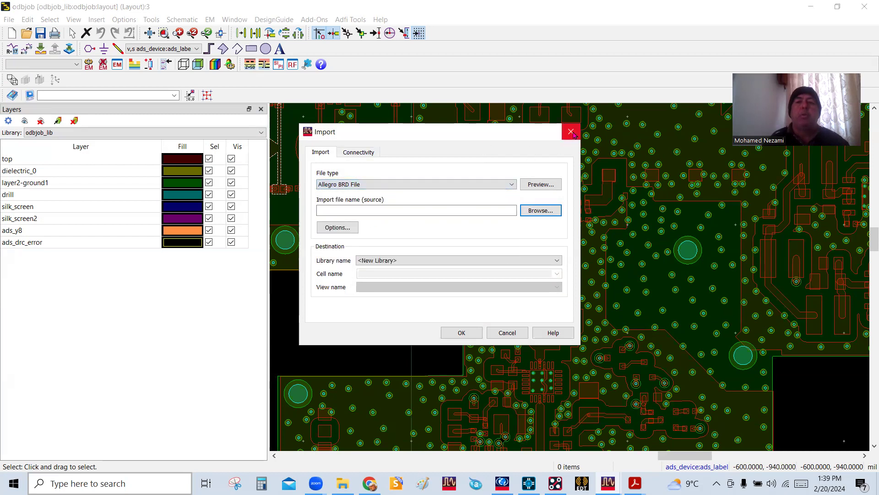
pyautogui.click(571, 132)
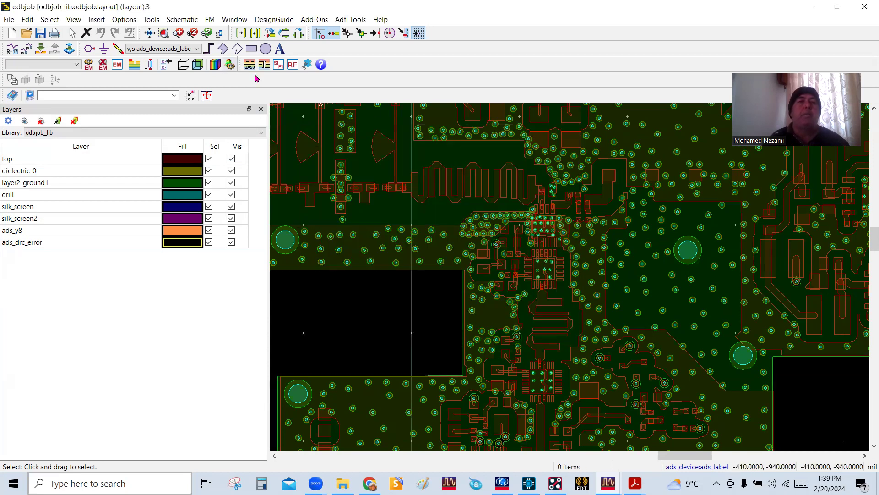
# Step: Set the layout's entry layer to top:drawing and inspect the meandered filter's copper
pyautogui.click(196, 49)
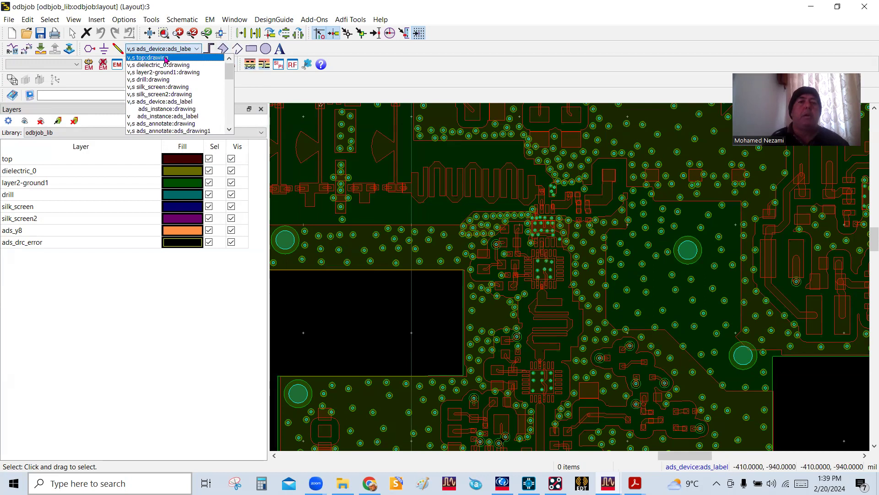
pyautogui.click(152, 57)
pyautogui.scroll(1, 526, 229)
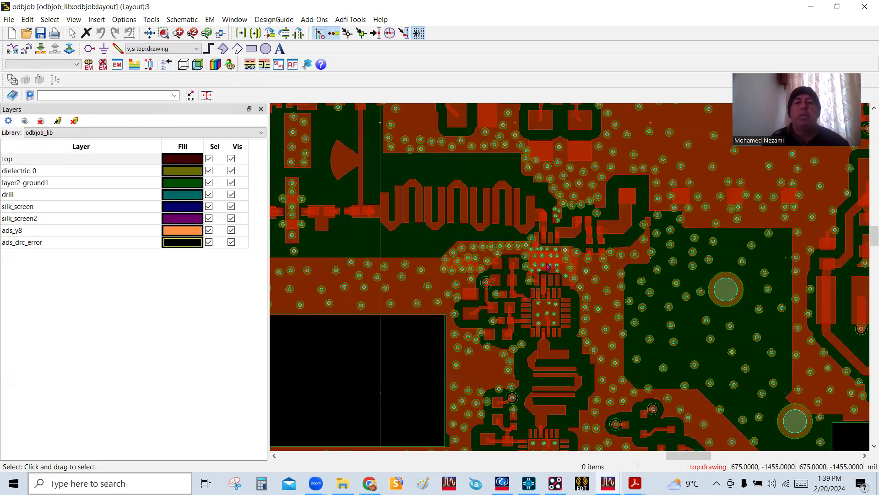
pyautogui.scroll(1, 387, 289)
pyautogui.scroll(-1, 570, 223)
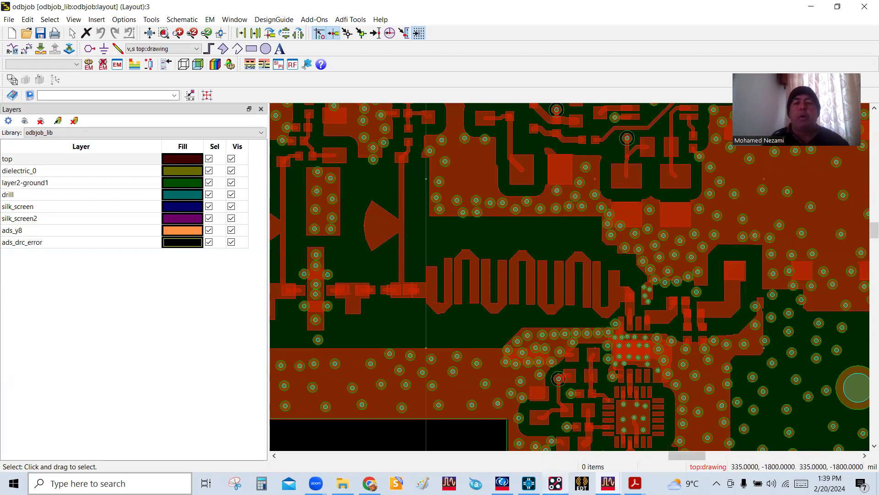
# Step: Check the meandered filter on the OrCAD board and inspect the same filter in the odbjob layout
pyautogui.click(556, 484)
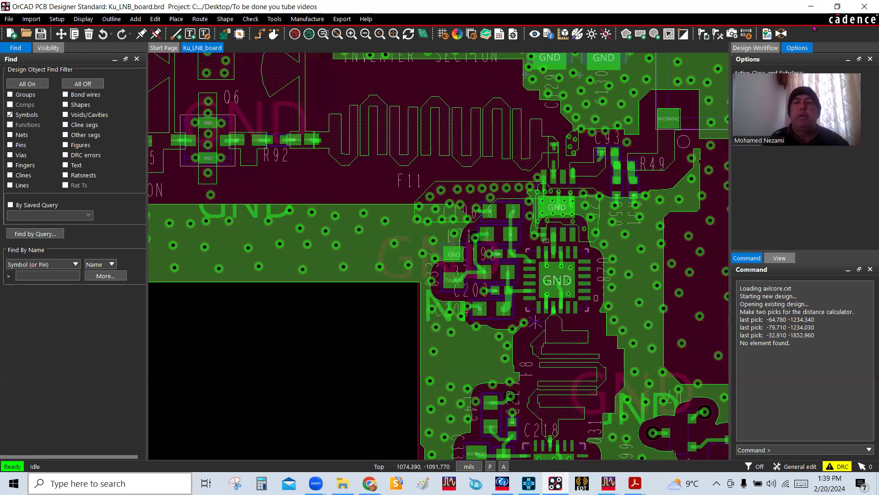
pyautogui.hotkey('alt', 'Tab')
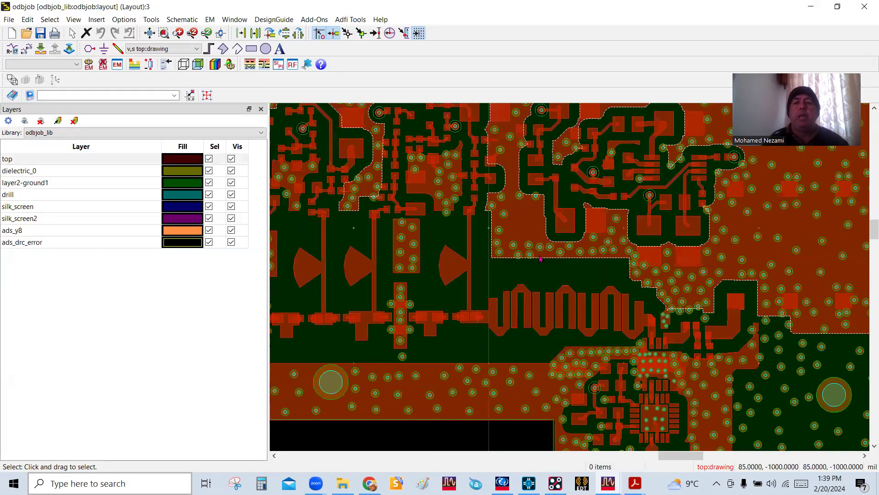
pyautogui.scroll(-2, 609, 346)
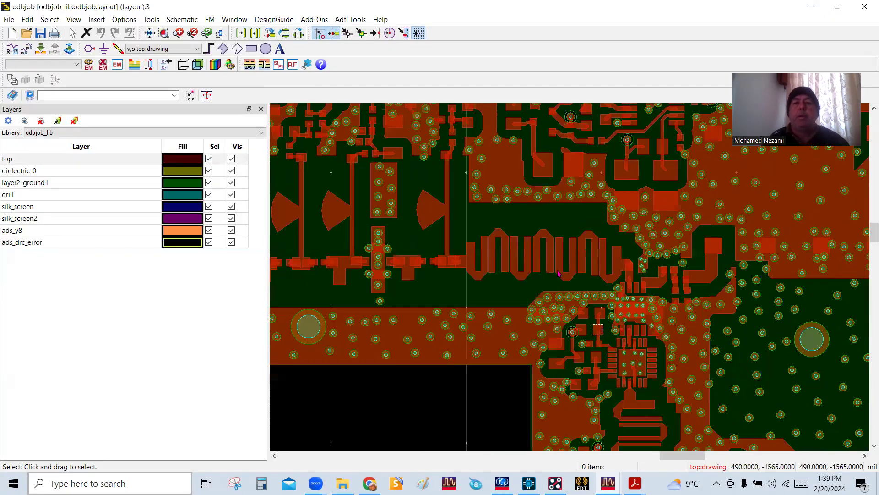
pyautogui.scroll(1, 614, 294)
pyautogui.scroll(1, 488, 236)
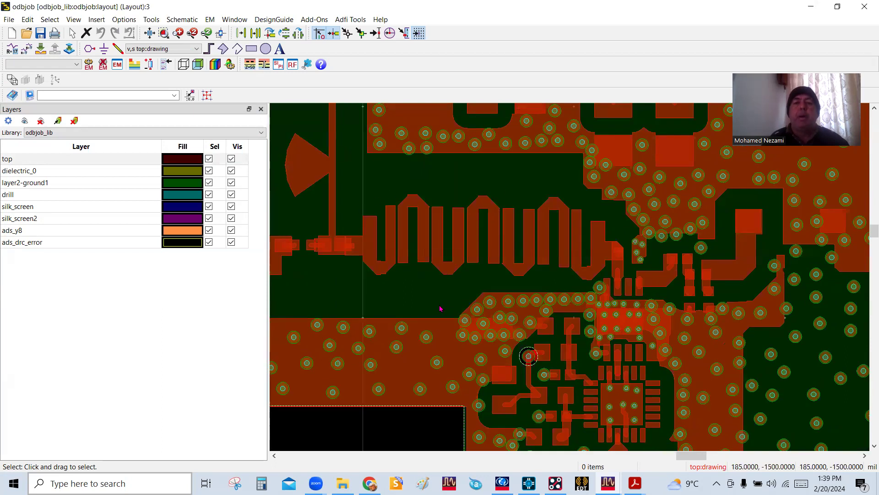
pyautogui.scroll(-1, 434, 278)
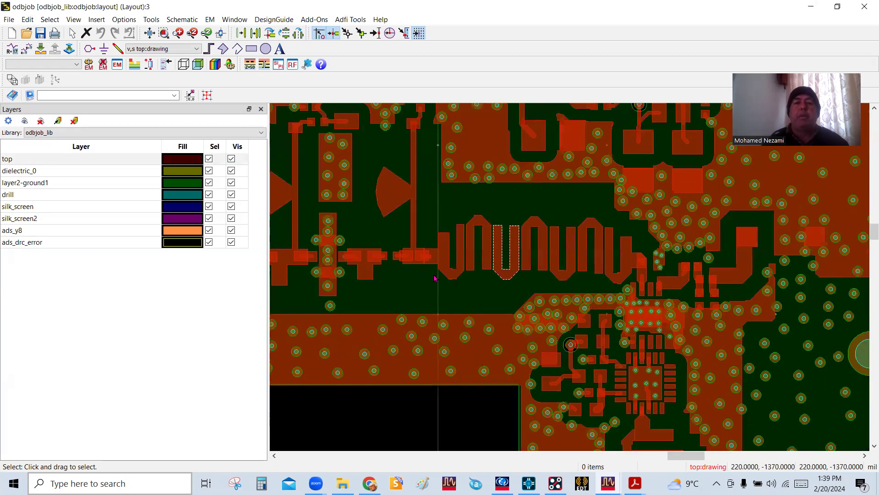
pyautogui.scroll(2, 536, 279)
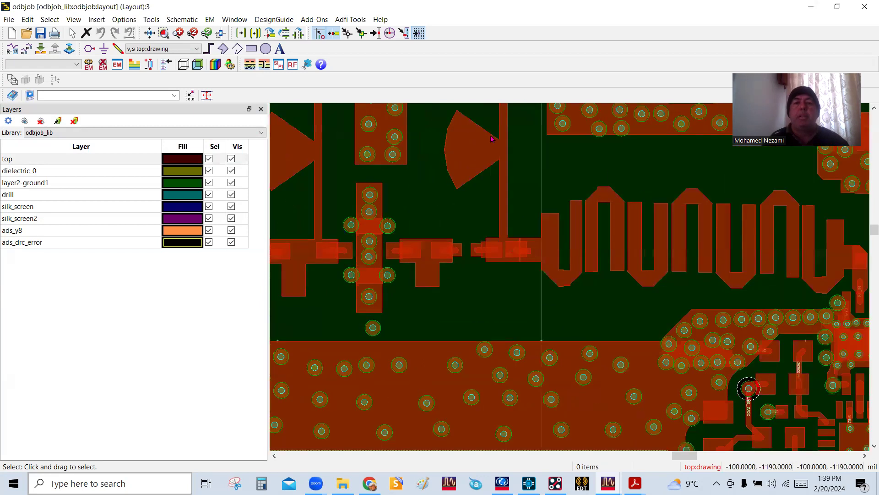
# Step: Examine the amplifier stages and radial-stub bias lines leading into the meandered filter
pyautogui.scroll(-1, 491, 247)
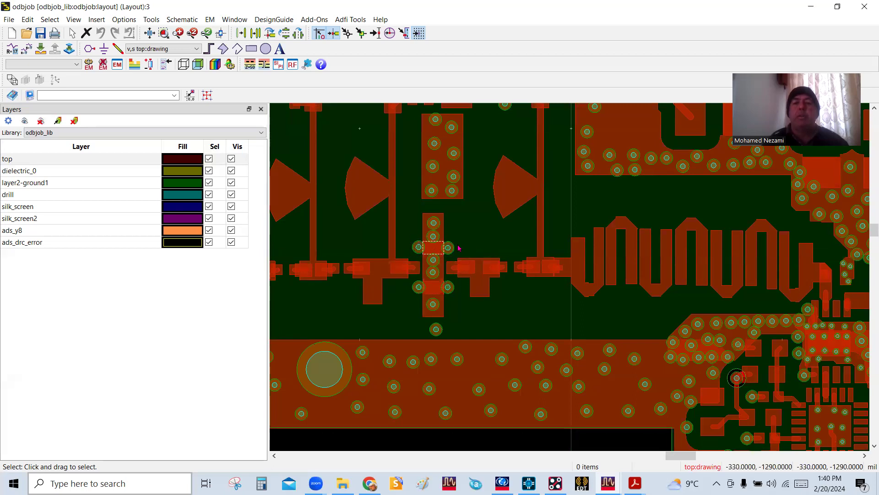
pyautogui.scroll(-1, 502, 277)
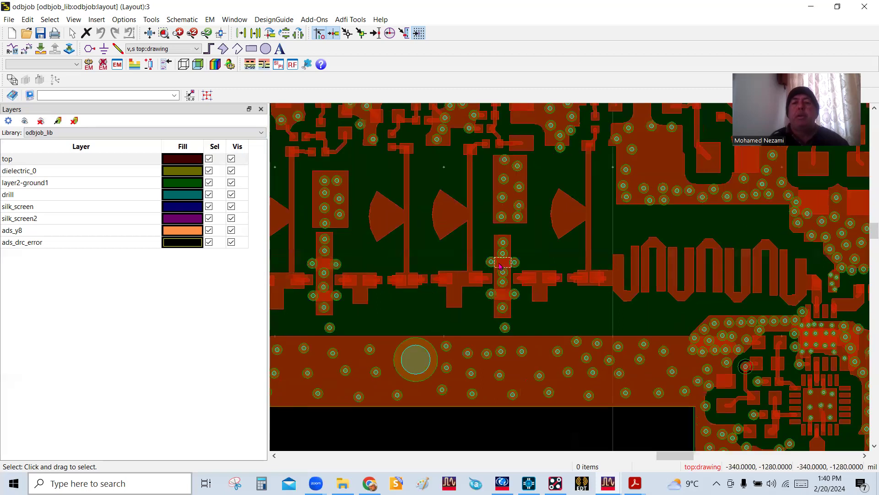
pyautogui.scroll(1, 567, 294)
pyautogui.scroll(1, 566, 284)
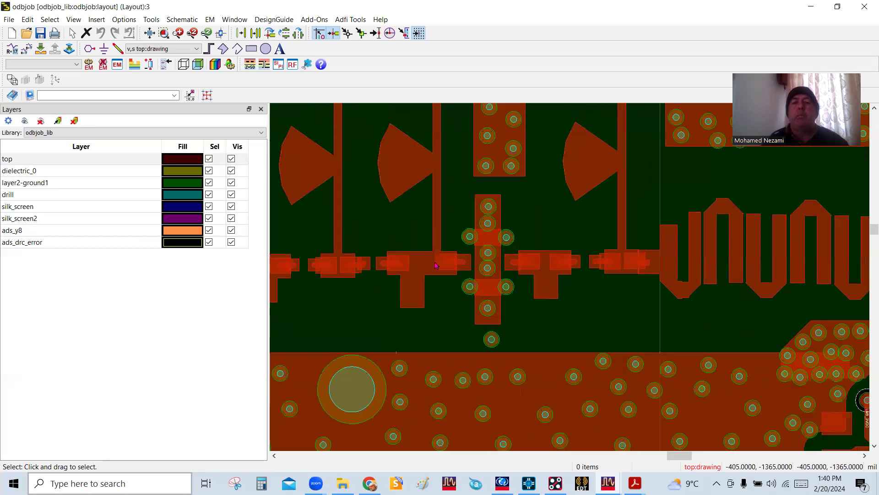
pyautogui.scroll(-1, 549, 276)
pyautogui.scroll(-1, 549, 276)
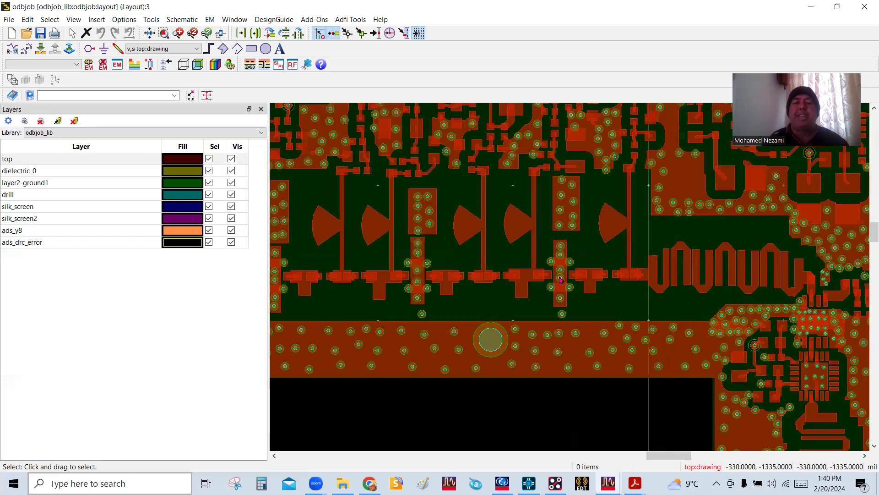
pyautogui.scroll(-1, 449, 294)
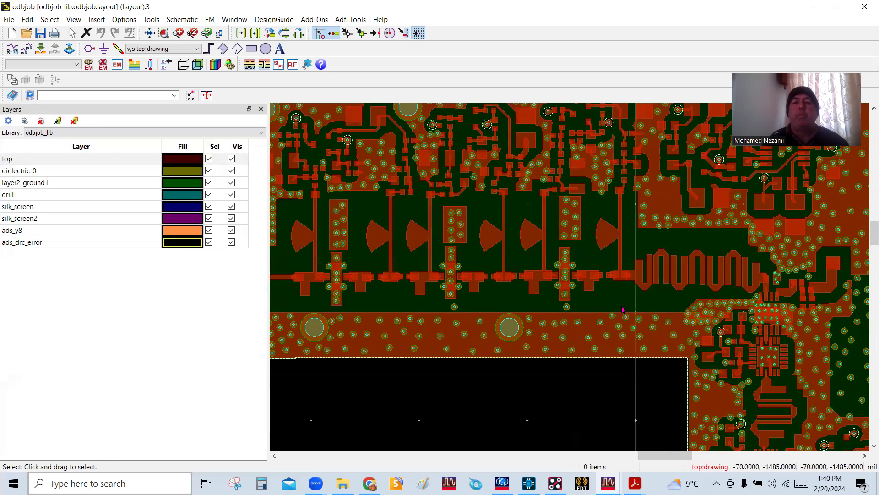
pyautogui.scroll(1, 598, 285)
pyautogui.scroll(1, 584, 283)
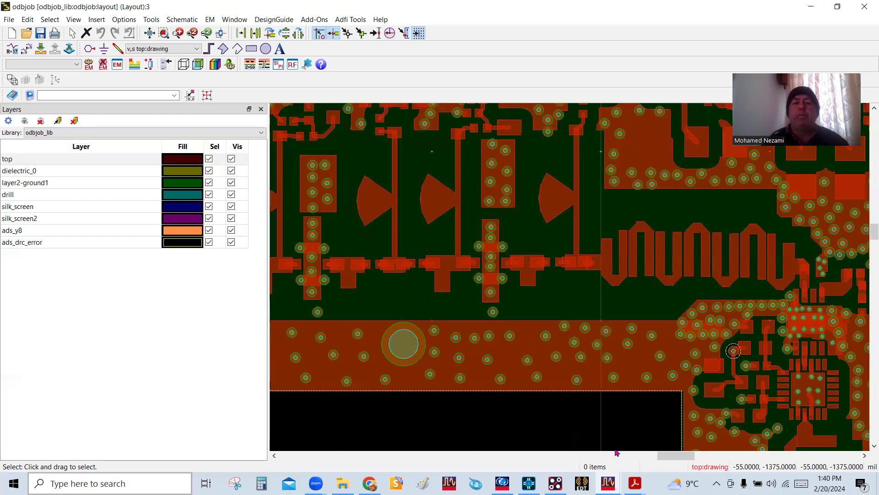
# Step: Open the CE3512K2 datasheet, review the FET's noise figure and gain specification, and return to the odbjob layout
pyautogui.click(640, 471)
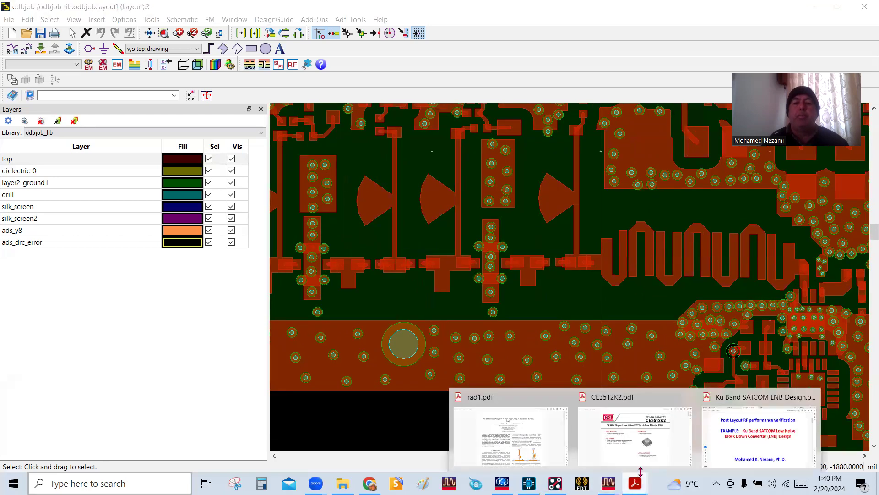
pyautogui.click(593, 451)
pyautogui.moveTo(680, 122); pyautogui.dragTo(458, 118)
pyautogui.click(458, 119)
pyautogui.click(312, 351)
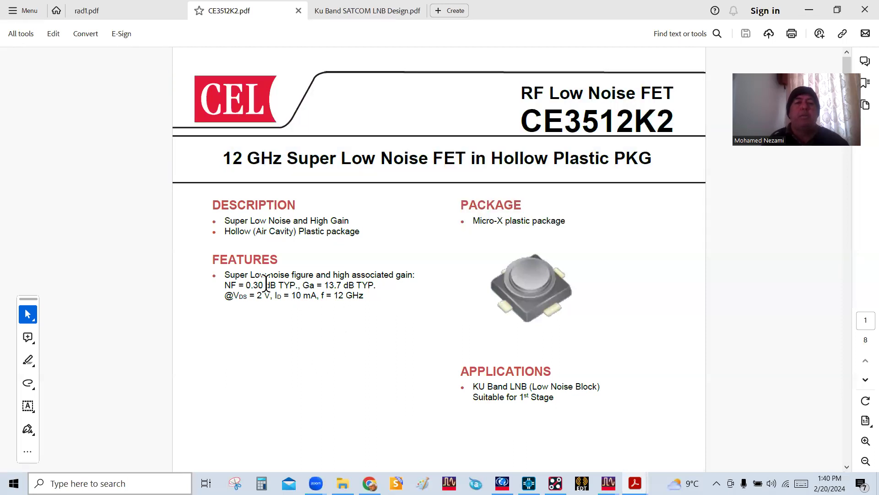
pyautogui.moveTo(225, 275); pyautogui.dragTo(331, 275)
pyautogui.click(302, 328)
pyautogui.moveTo(273, 283); pyautogui.dragTo(224, 284)
pyautogui.click(330, 333)
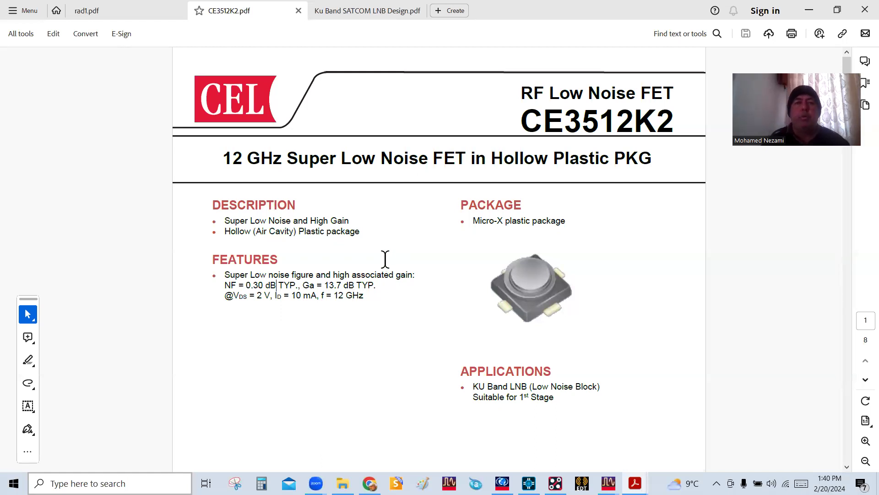
pyautogui.click(808, 11)
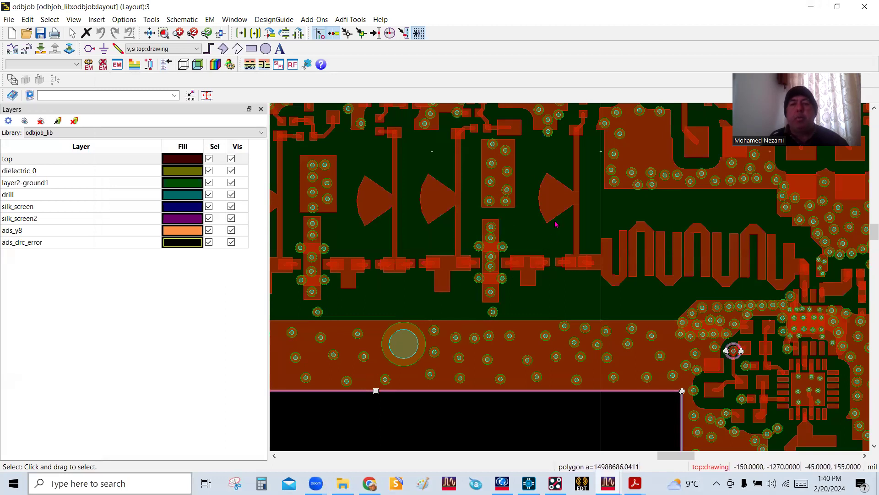
# Step: Draw a rectangle on top:drawing enclosing the meandered front-end filter and its input and output traces
pyautogui.scroll(-1, 656, 265)
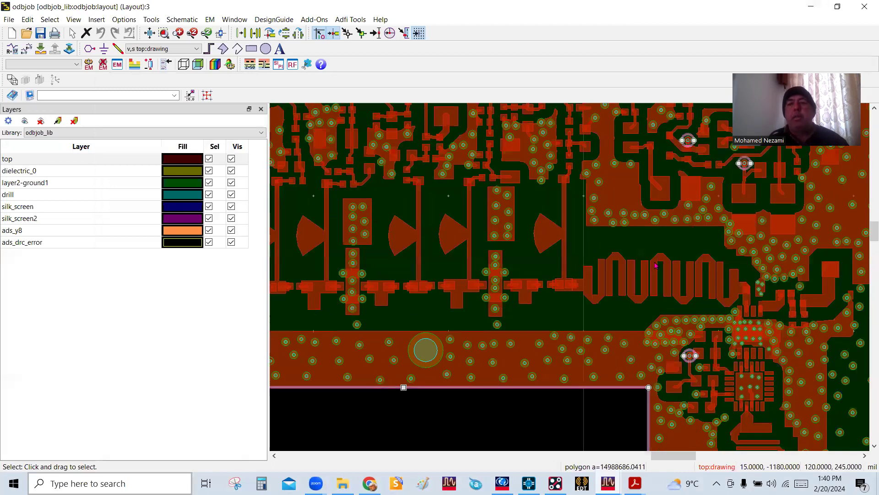
pyautogui.scroll(2, 616, 296)
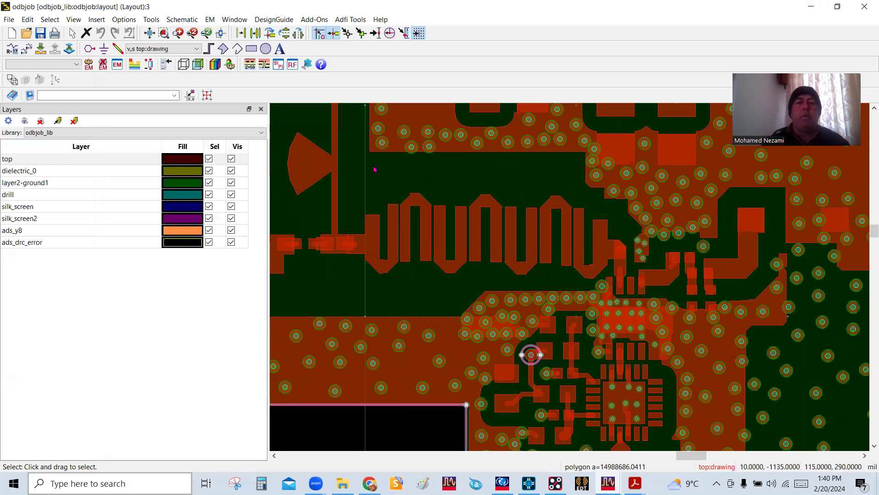
pyautogui.click(251, 48)
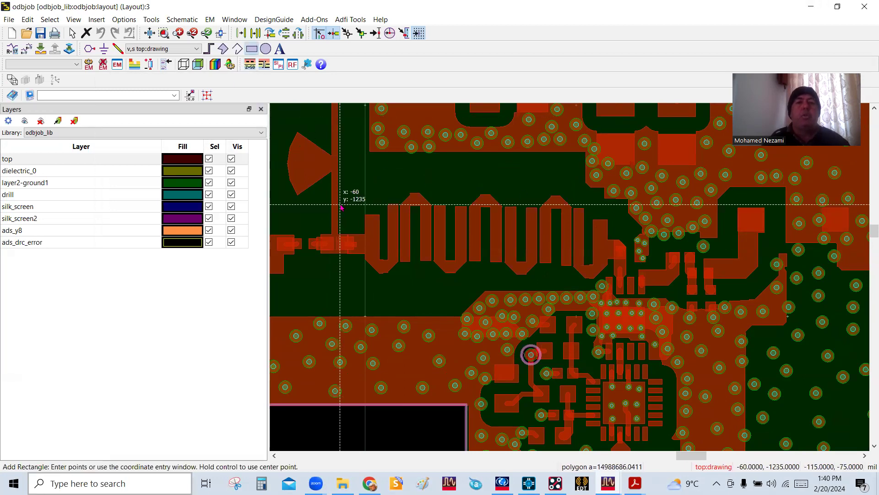
pyautogui.click(340, 179)
pyautogui.click(667, 329)
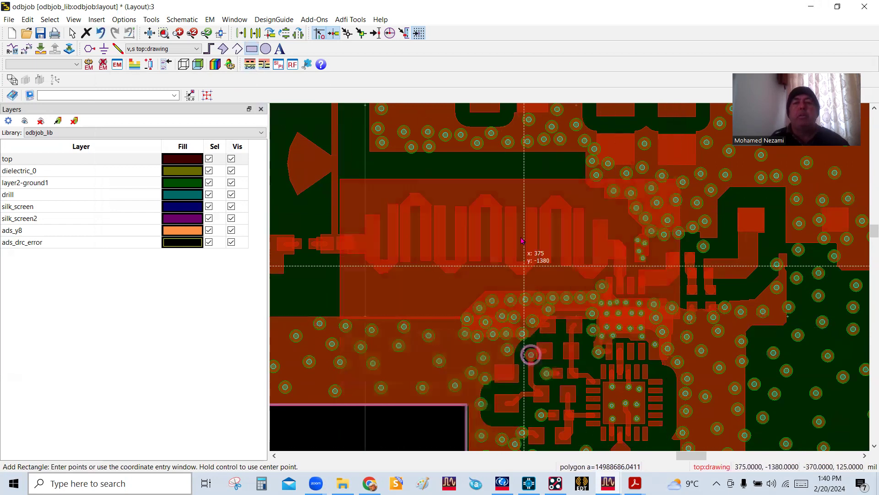
pyautogui.rightClick(507, 161)
pyautogui.click(547, 170)
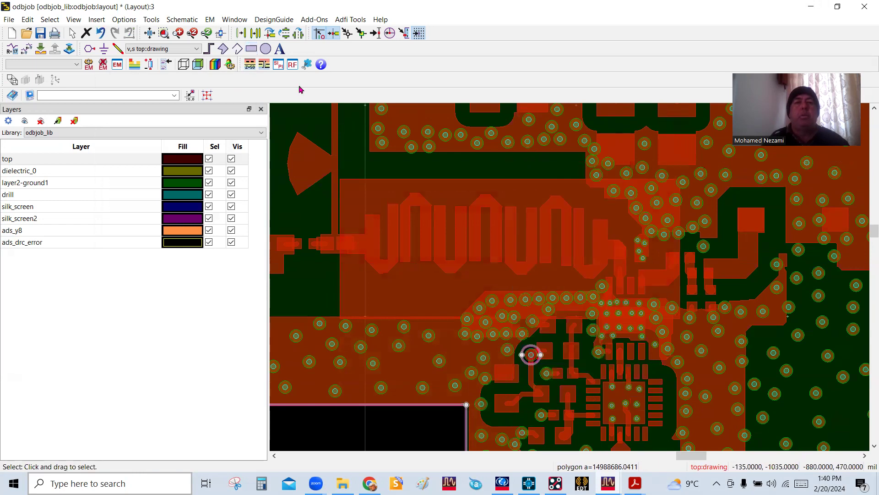
pyautogui.click(210, 19)
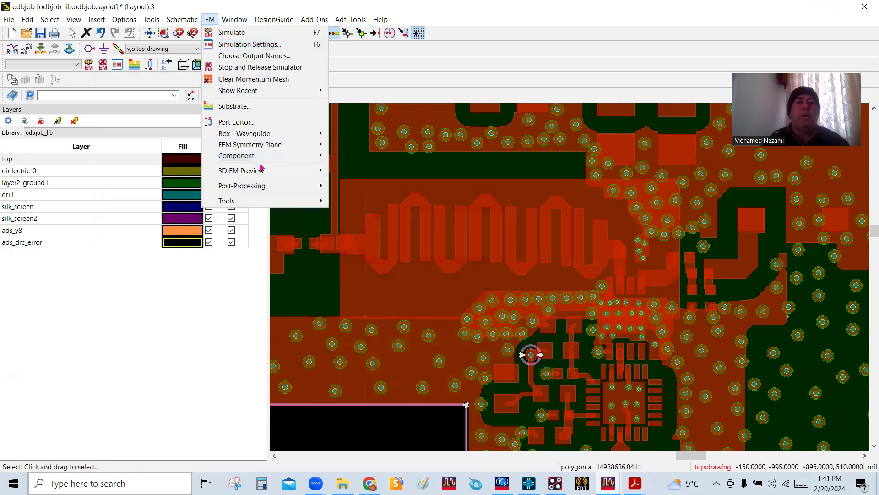
pyautogui.moveTo(254, 201)
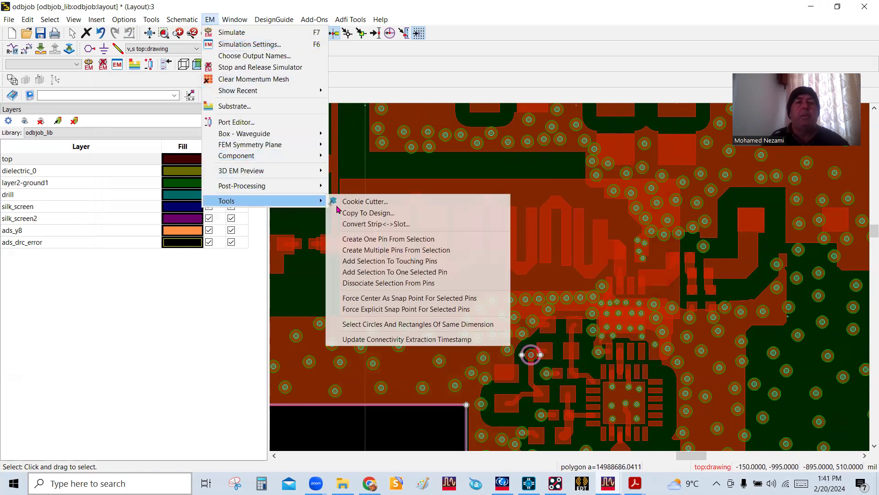
pyautogui.click(447, 206)
pyautogui.moveTo(462, 122); pyautogui.dragTo(256, 134)
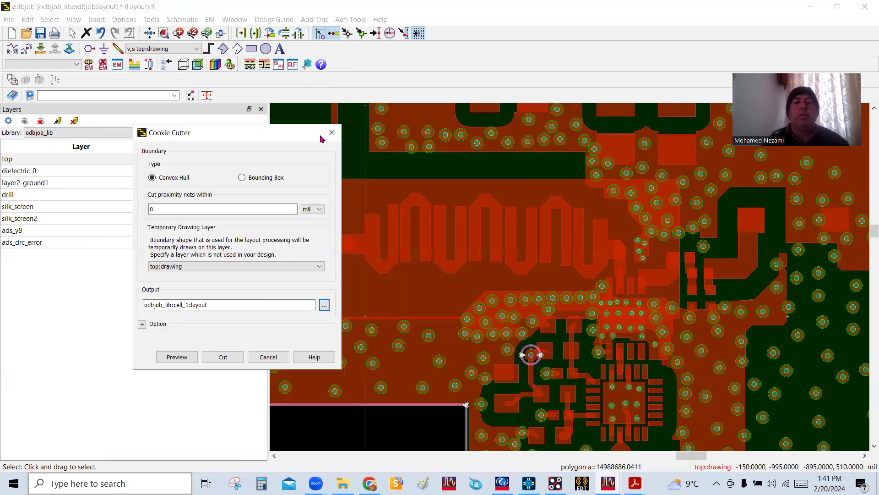
pyautogui.click(328, 132)
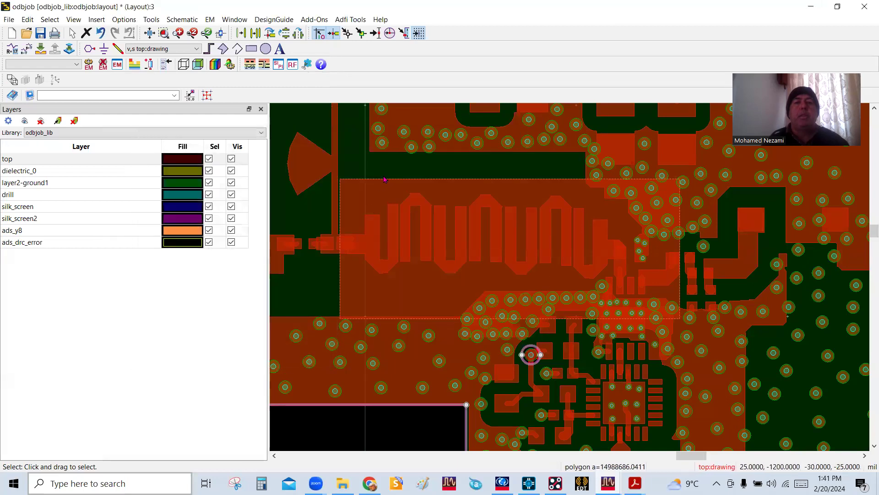
# Step: Cut out the area inside the filter's rectangle with Cookie Cutter into odbjob_lib:cell_1:layout and inspect the isolated filter
pyautogui.click(386, 181)
pyautogui.click(210, 20)
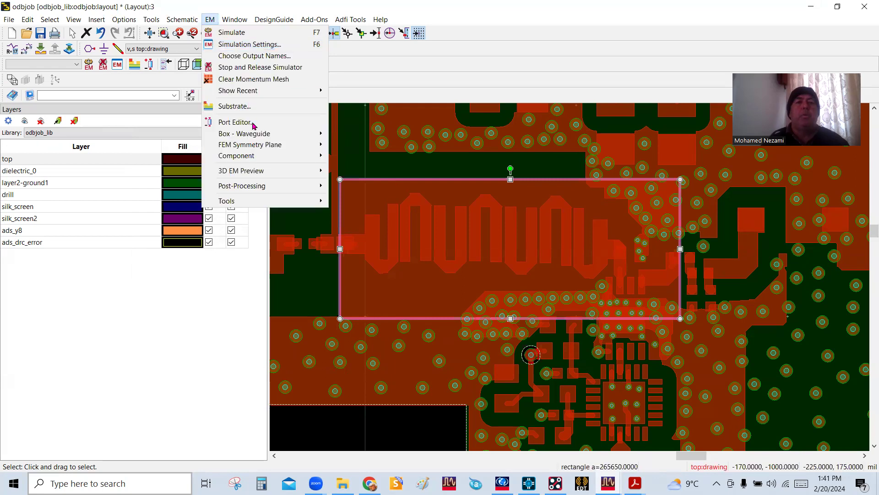
pyautogui.moveTo(272, 201)
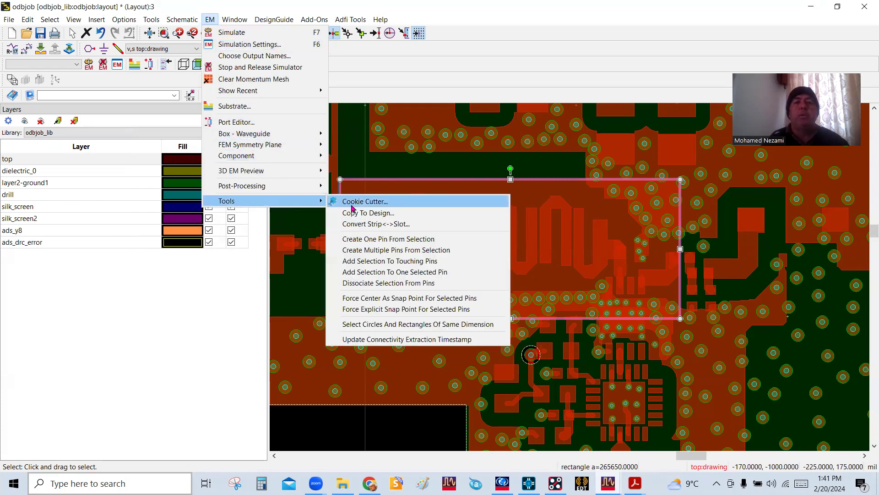
pyautogui.click(351, 205)
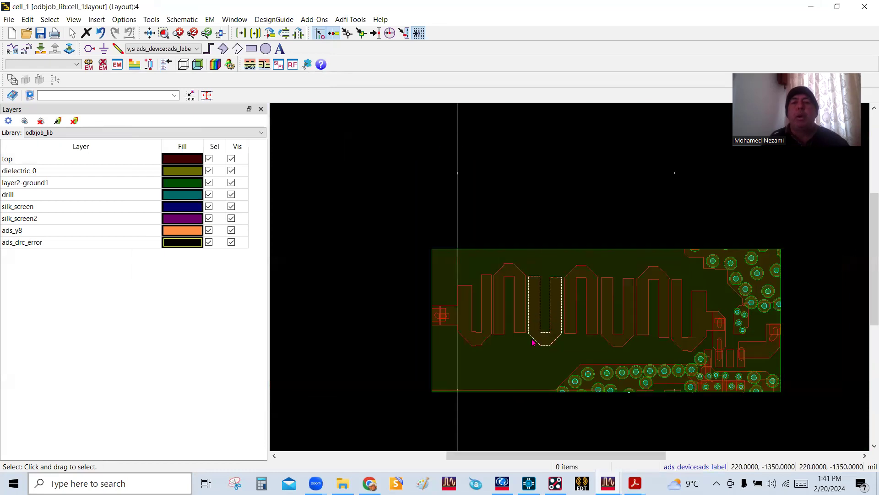
pyautogui.click(487, 256)
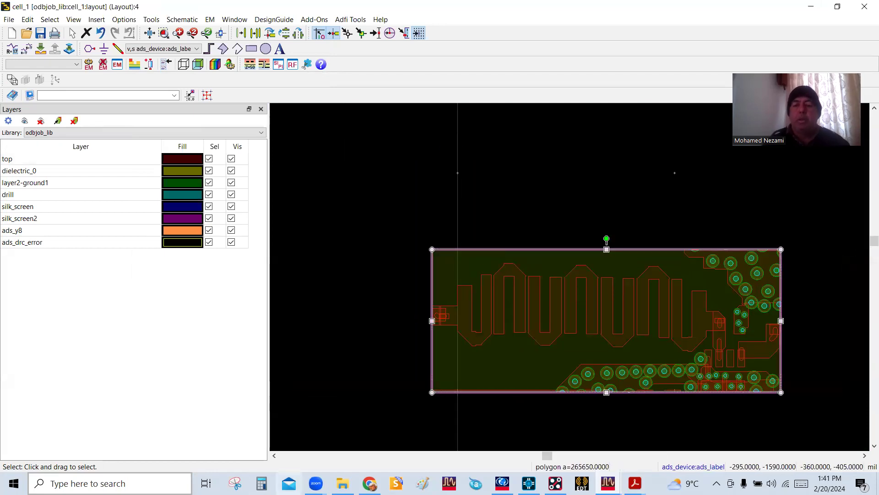
pyautogui.scroll(2, 540, 287)
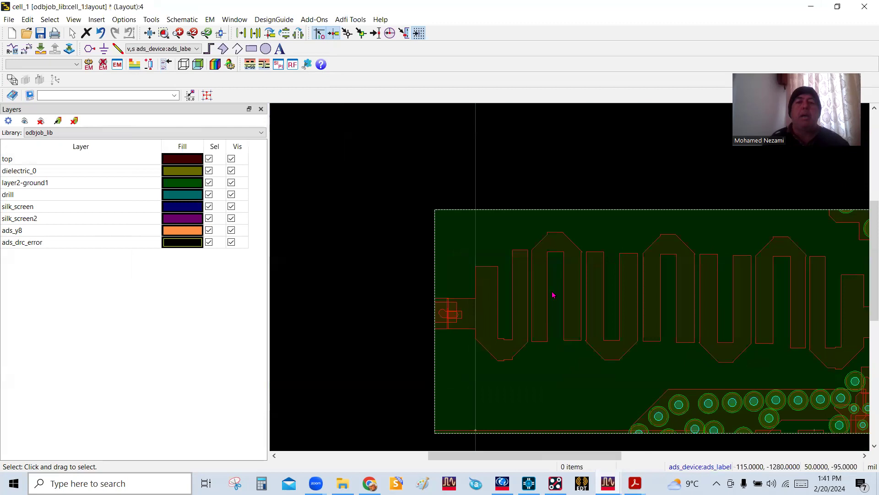
pyautogui.scroll(-2, 542, 259)
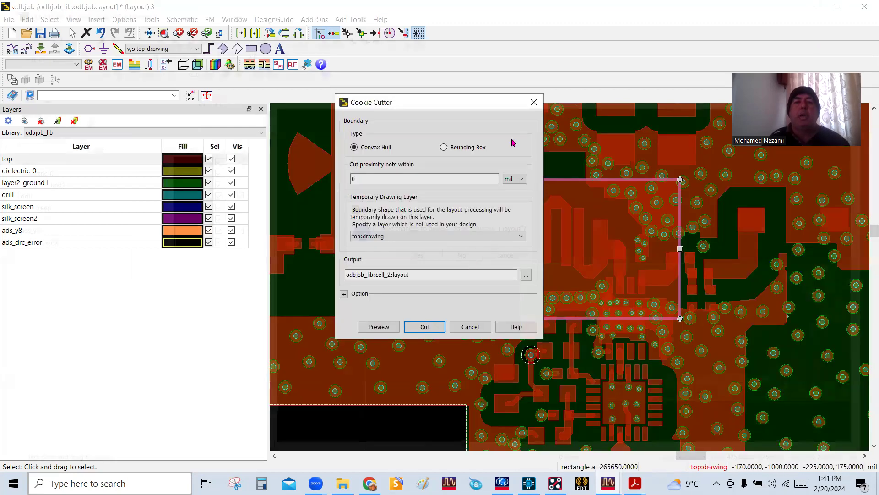
pyautogui.click(534, 102)
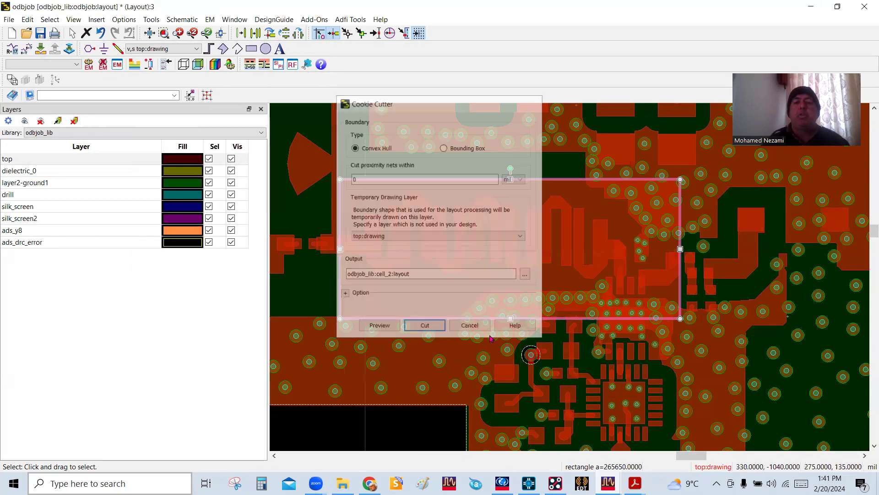
# Step: Open the front_end_BPF cell's layout from the ADS main window, review the isolated front-end filter, and close it
pyautogui.moveTo(608, 483)
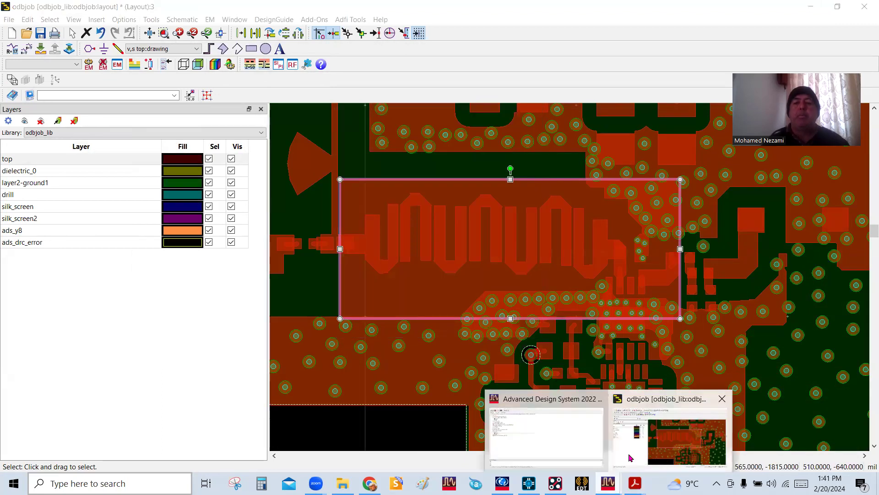
pyautogui.click(549, 437)
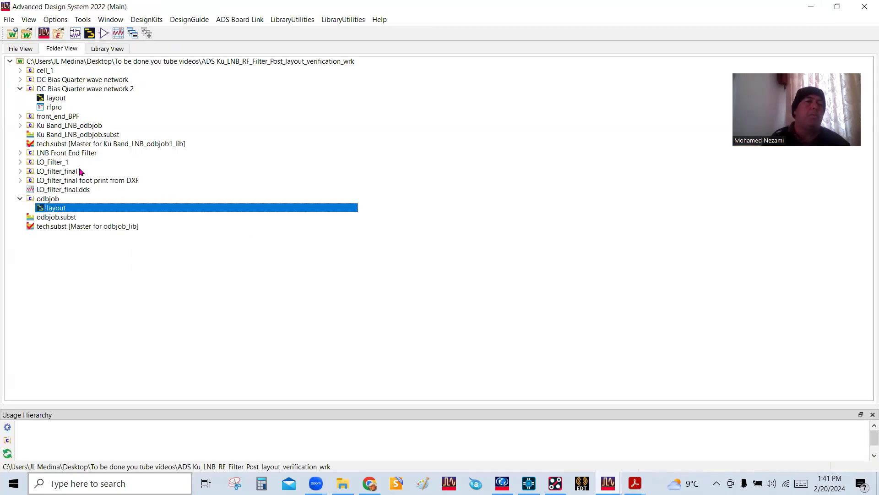
pyautogui.click(83, 128)
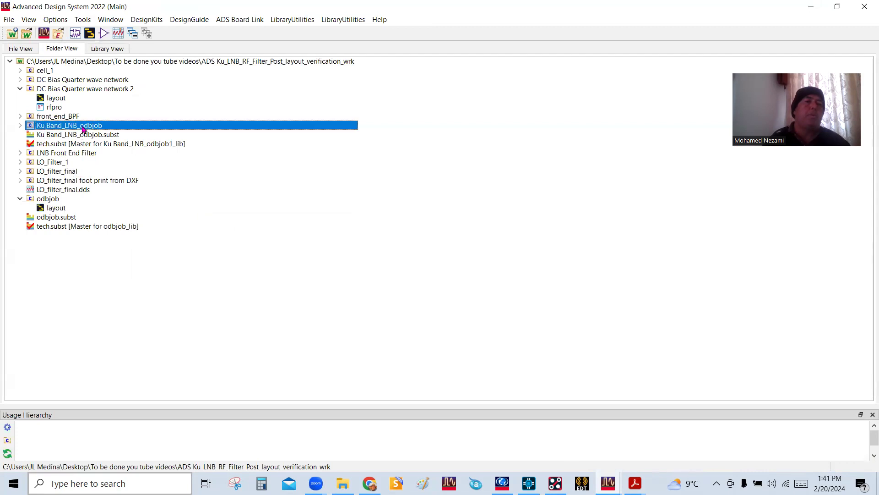
pyautogui.doubleClick(57, 117)
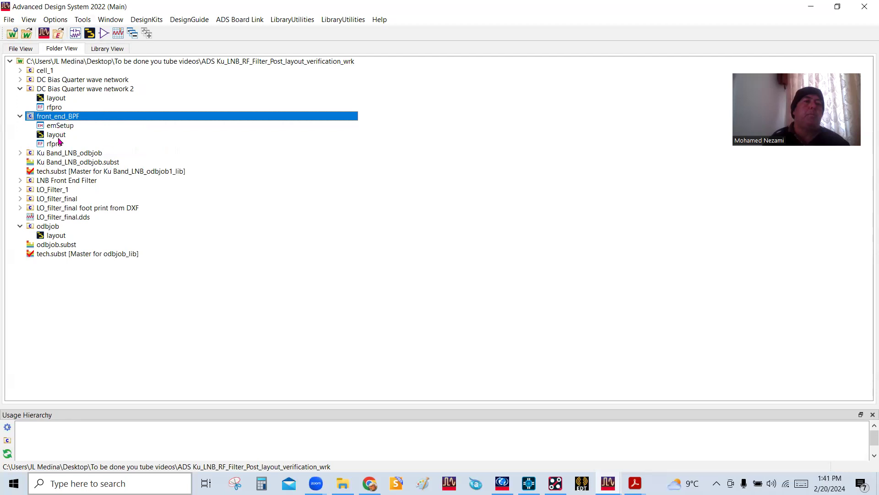
pyautogui.doubleClick(56, 136)
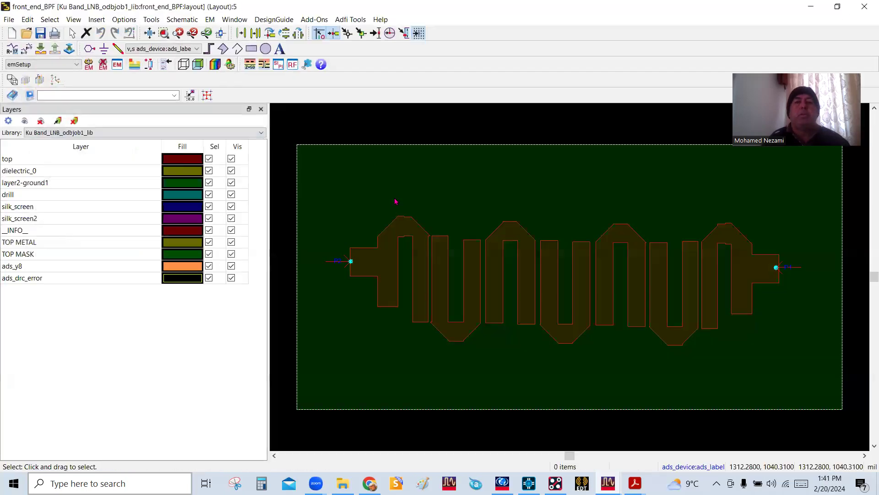
pyautogui.click(865, 6)
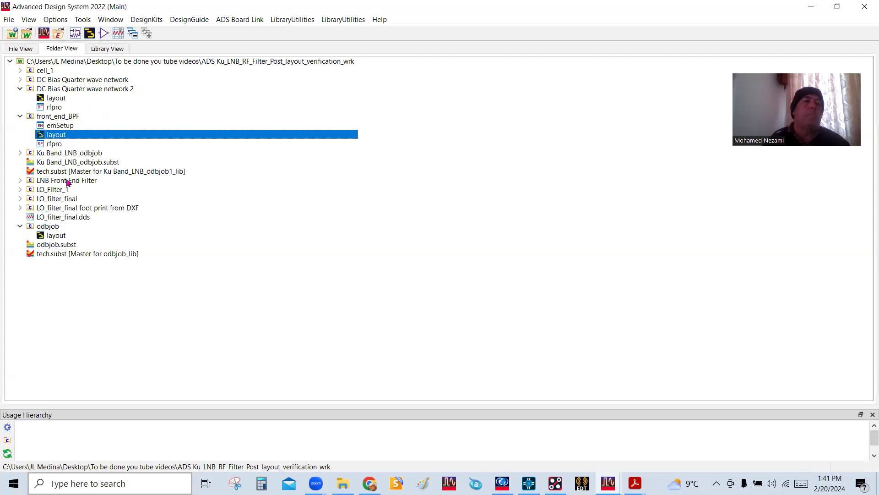
# Step: Expand the LNB Front End Filter and Ku Band_LNB_odbjob cells, then review and close the DC Bias Quarter wave network 2 layout
pyautogui.doubleClick(81, 182)
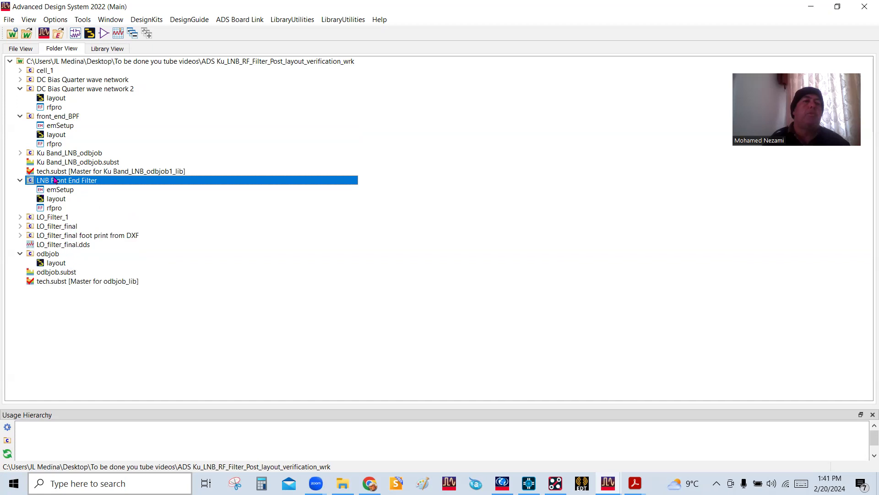
pyautogui.doubleClick(59, 155)
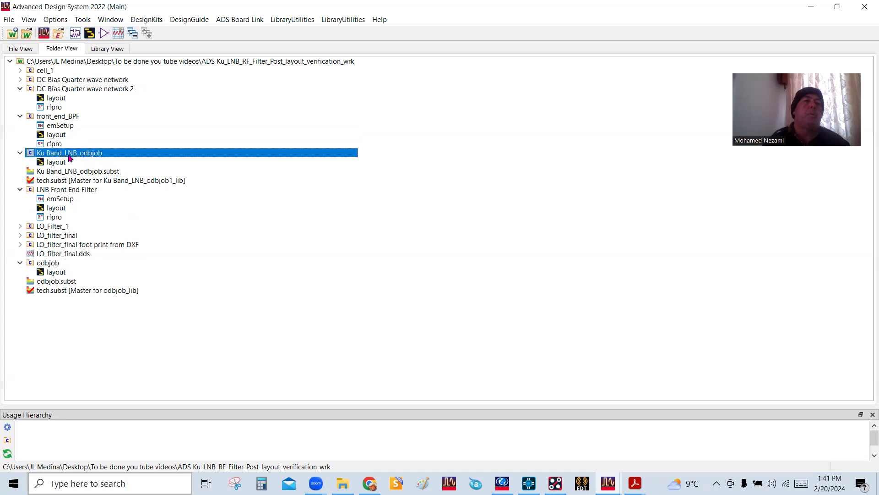
pyautogui.doubleClick(54, 98)
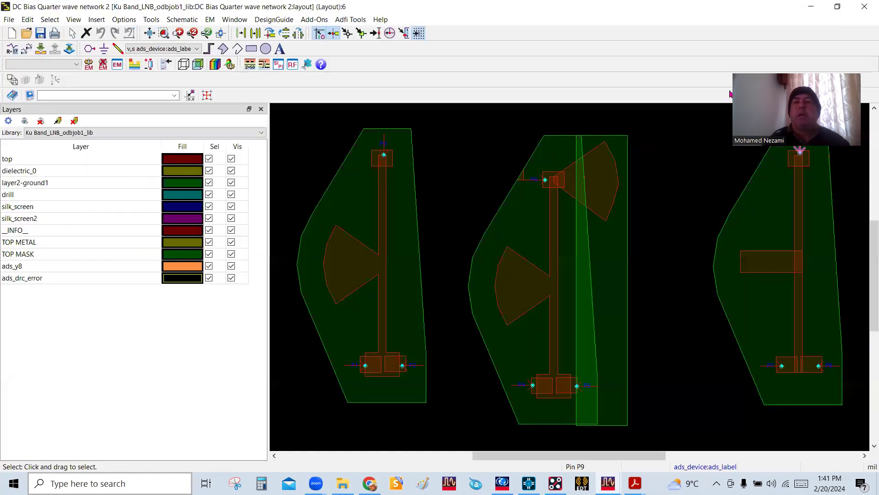
pyautogui.click(865, 7)
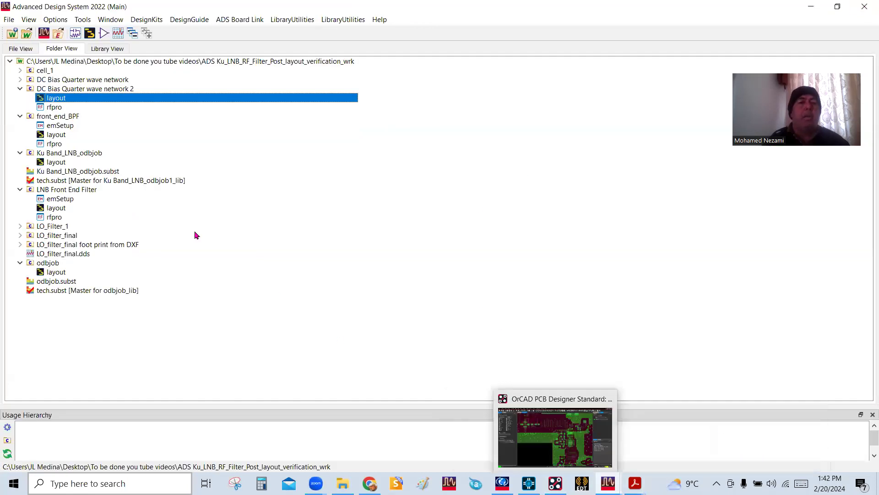
# Step: Review the layouts of LO_filter_final and LO_filter_final foot print from DXF, returning to the workspace tree
pyautogui.click(173, 237)
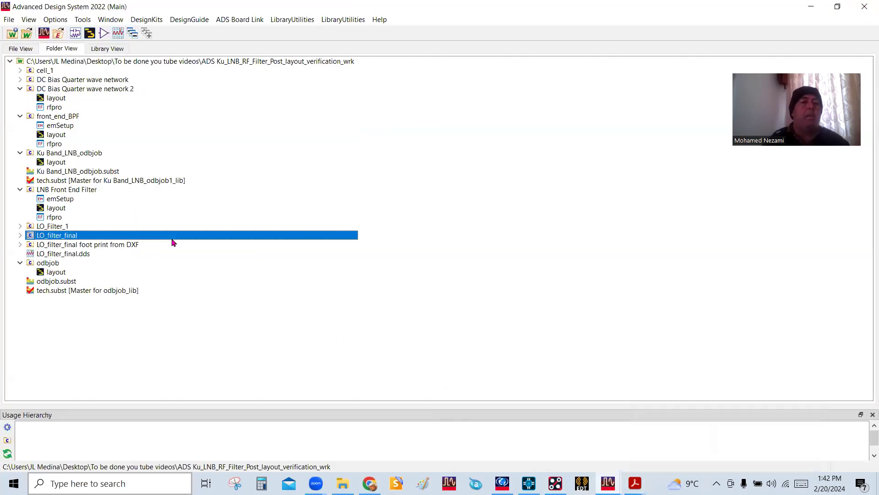
pyautogui.doubleClick(58, 239)
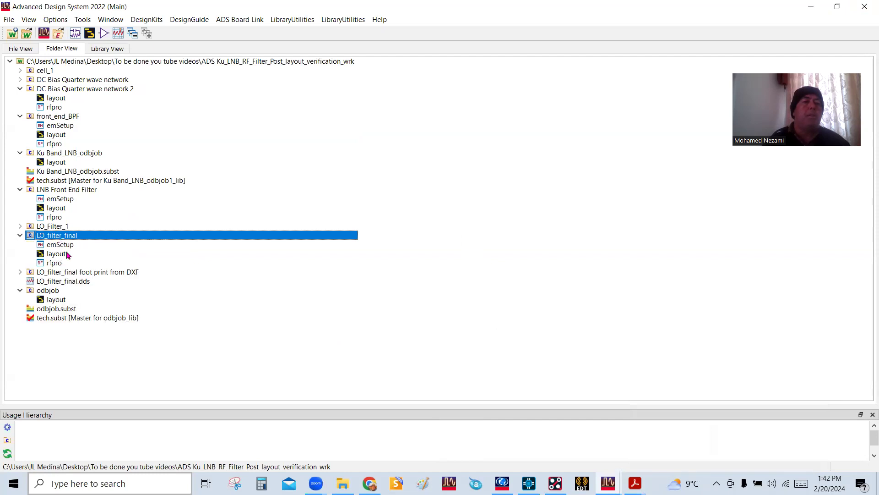
pyautogui.doubleClick(60, 253)
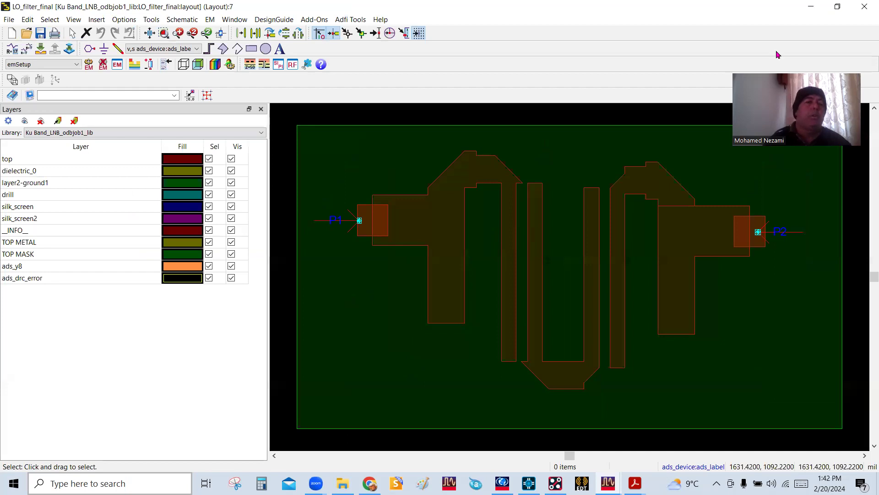
pyautogui.hotkey('alt', 'Tab')
pyautogui.doubleClick(63, 273)
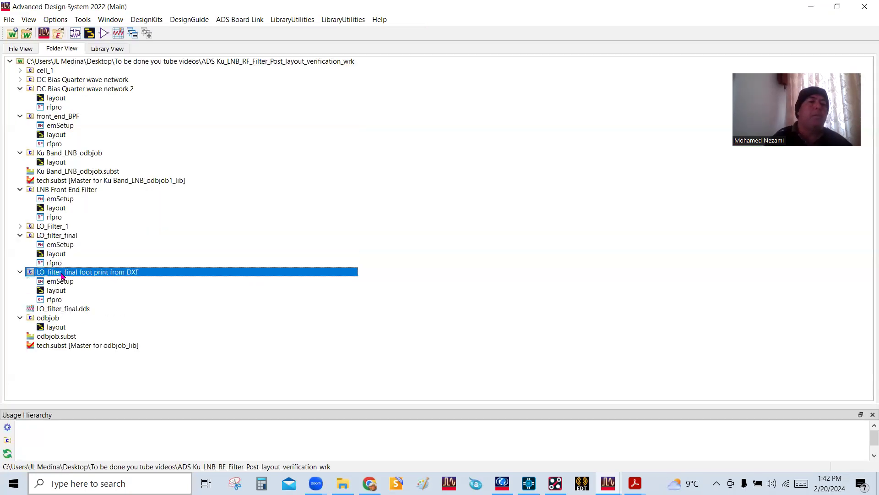
pyautogui.doubleClick(59, 292)
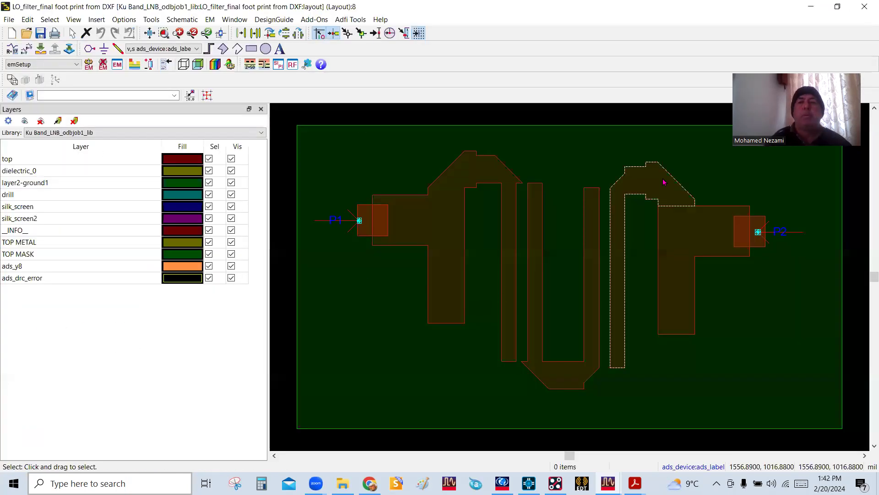
pyautogui.hotkey('alt', 'Tab')
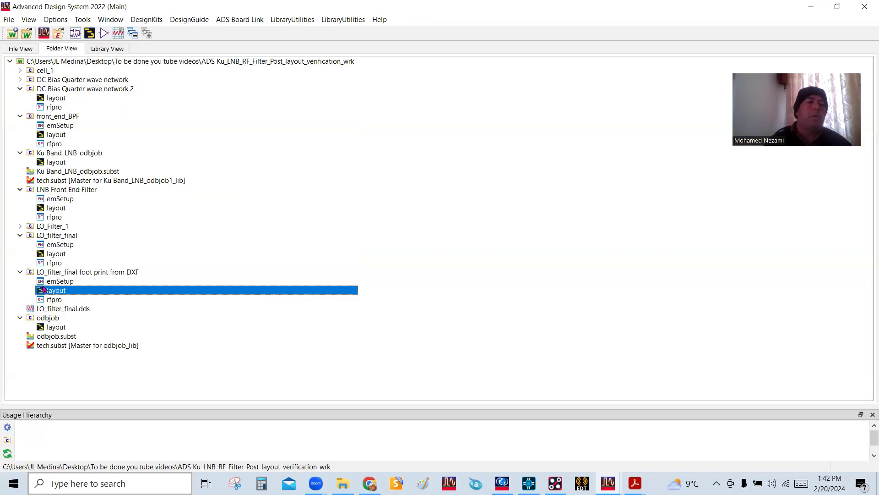
# Step: Open the LO_Filter_1 layout, inspect the LO filter cut out with its surrounding ground and vias, and close it
pyautogui.doubleClick(61, 228)
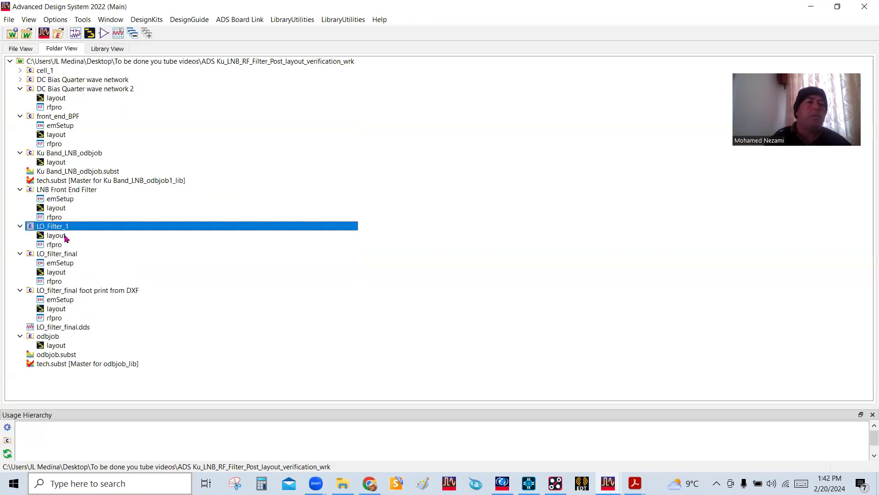
pyautogui.doubleClick(59, 236)
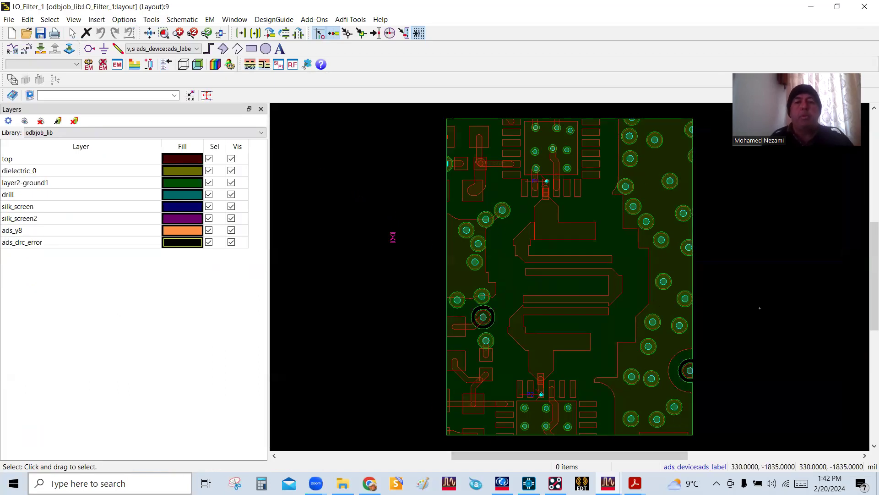
pyautogui.moveTo(550, 268); pyautogui.dragTo(520, 260)
pyautogui.press('Escape')
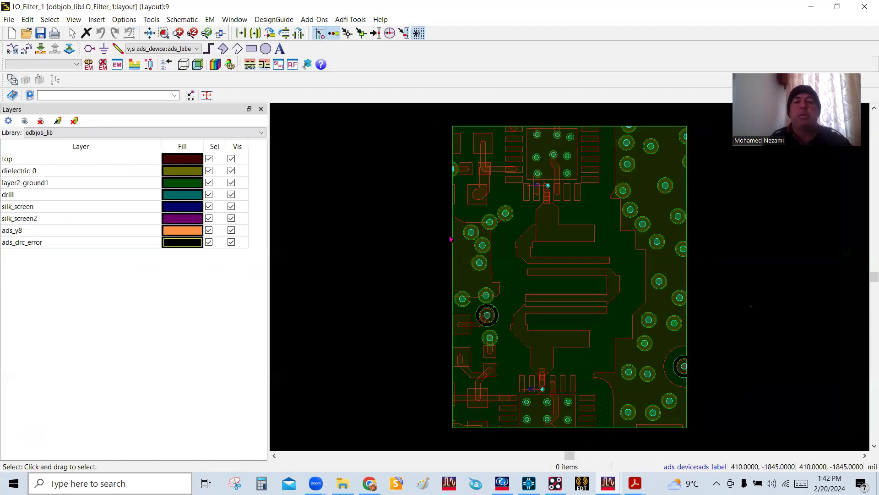
pyautogui.click(860, 8)
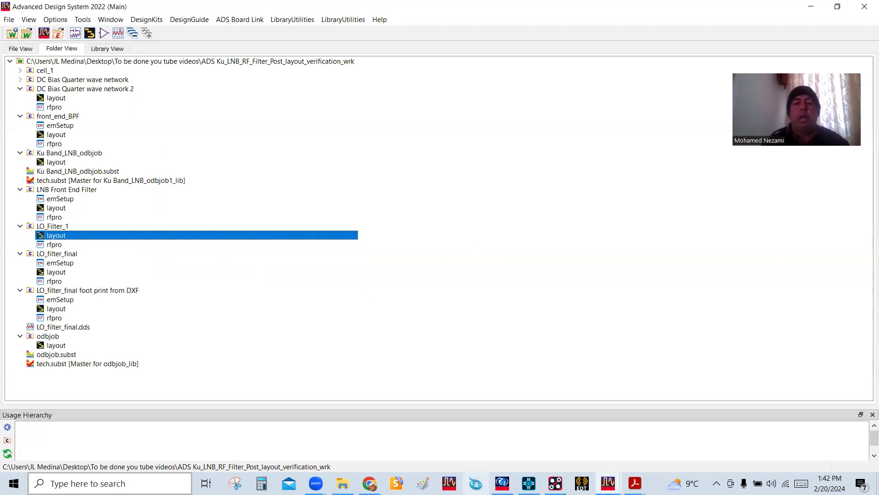
# Step: Open the Ku Band SATCOM LNB Design PDF and review the tri-band block diagram through to the LO BPF slide
pyautogui.moveTo(635, 483)
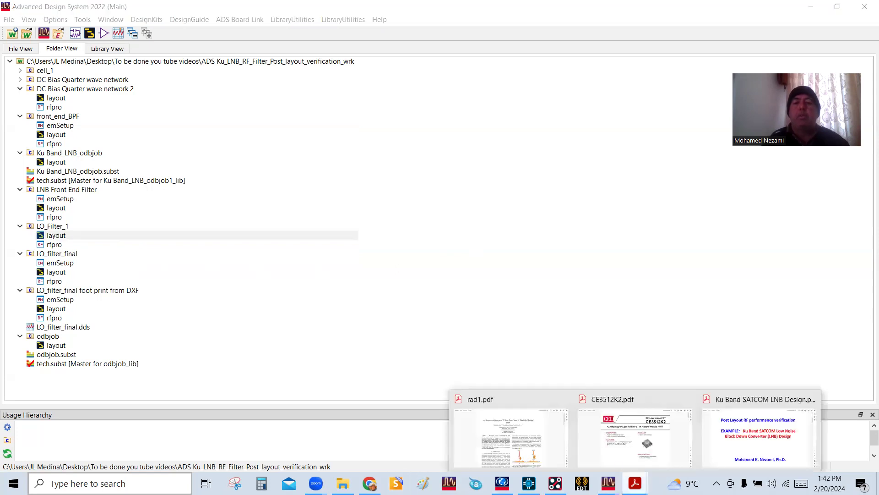
pyautogui.click(756, 441)
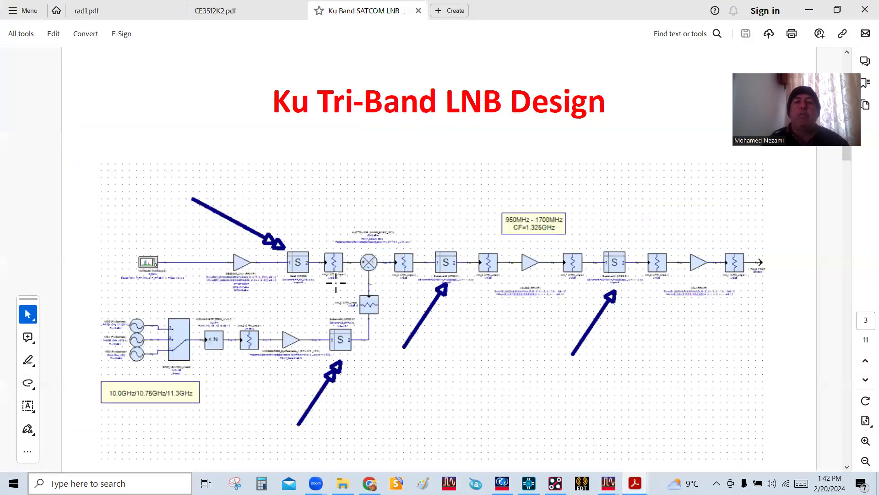
pyautogui.scroll(-1, 366, 312)
pyautogui.scroll(-1, 392, 338)
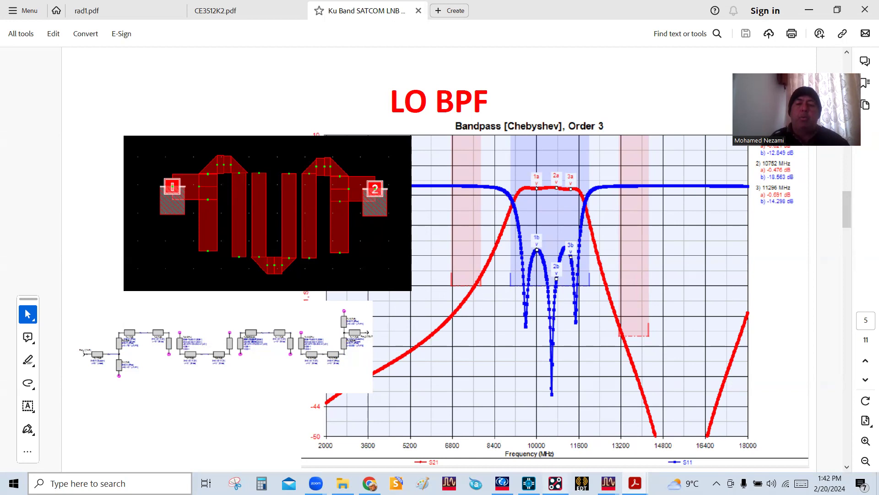
# Step: View filters F11 and F8 on the Ku_LNB_board in OrCAD PCB Designer and return to the ADS odbjob layout
pyautogui.click(555, 483)
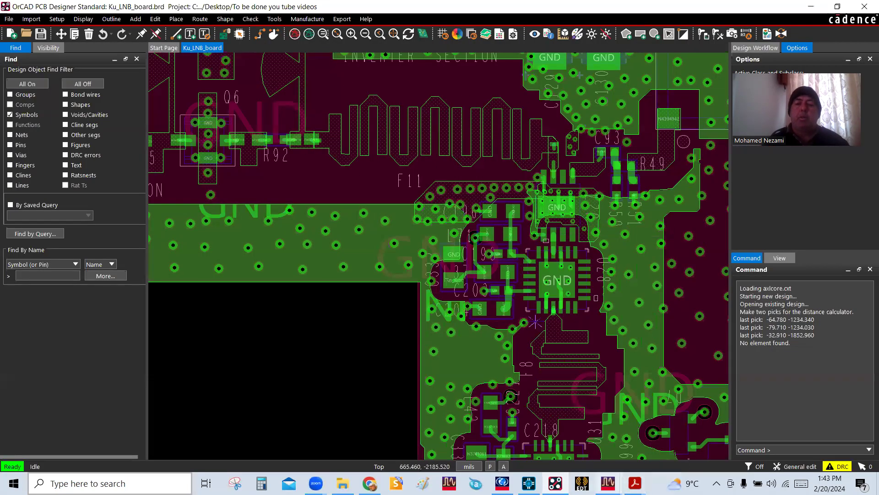
pyautogui.moveTo(609, 483)
pyautogui.click(670, 426)
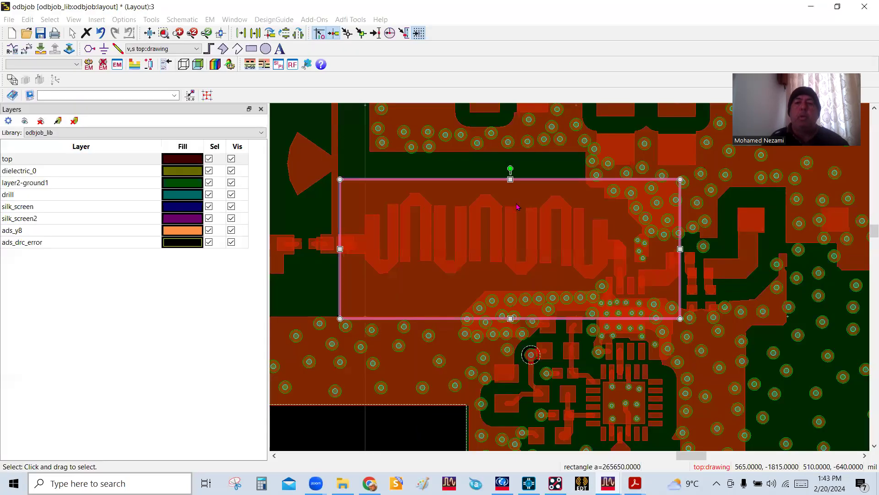
pyautogui.click(423, 303)
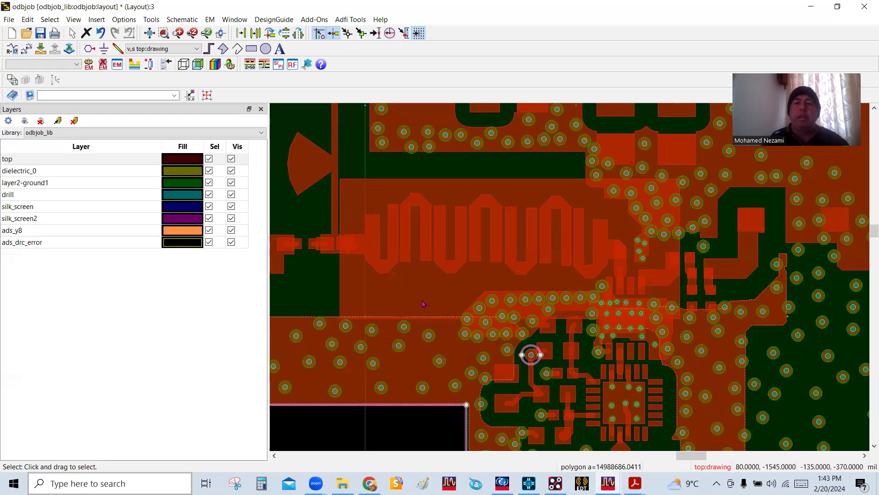
pyautogui.press('Escape')
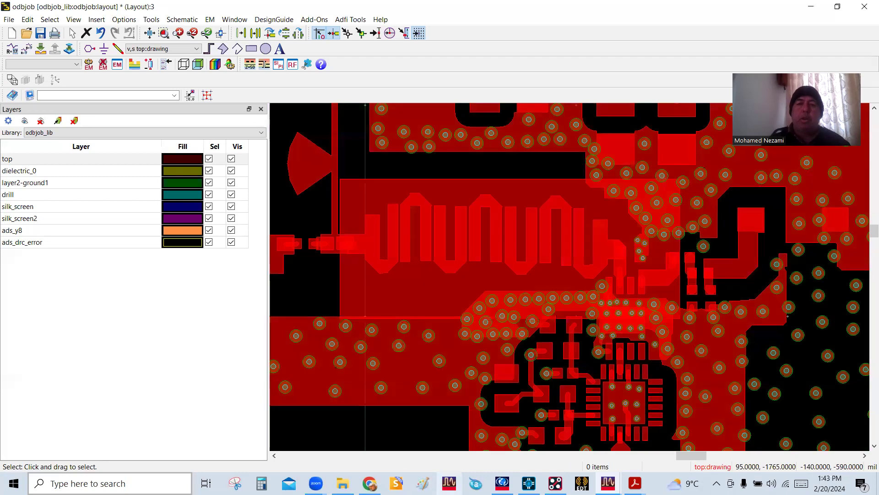
pyautogui.click(431, 311)
pyautogui.press('Delete')
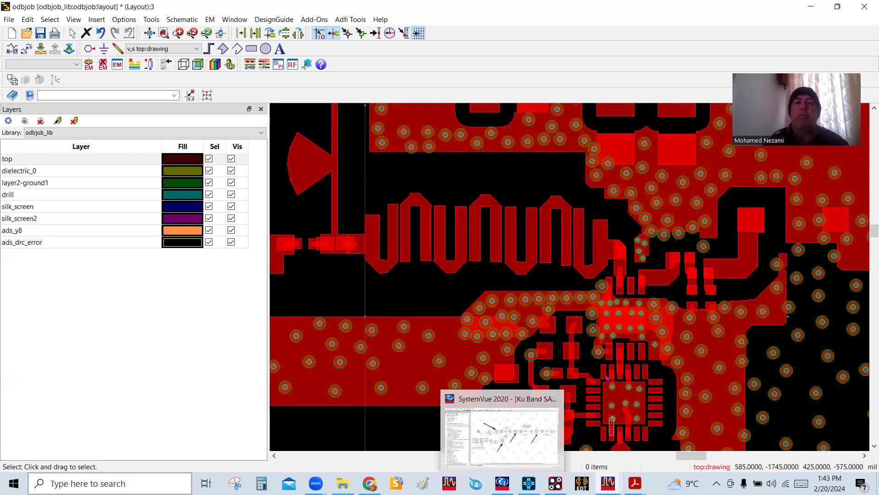
pyautogui.click(101, 33)
pyautogui.click(101, 33)
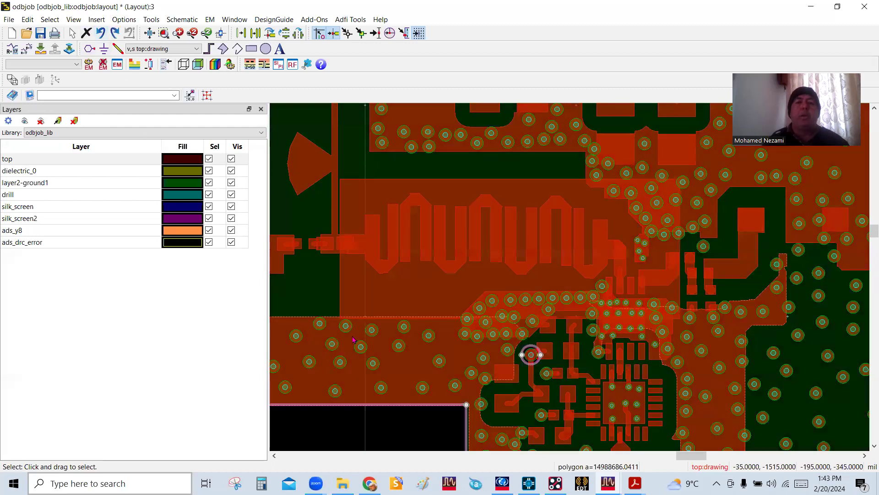
# Step: Delete the boundary rectangle enclosing the meandered front-end filter from the odbjob layout
pyautogui.click(348, 275)
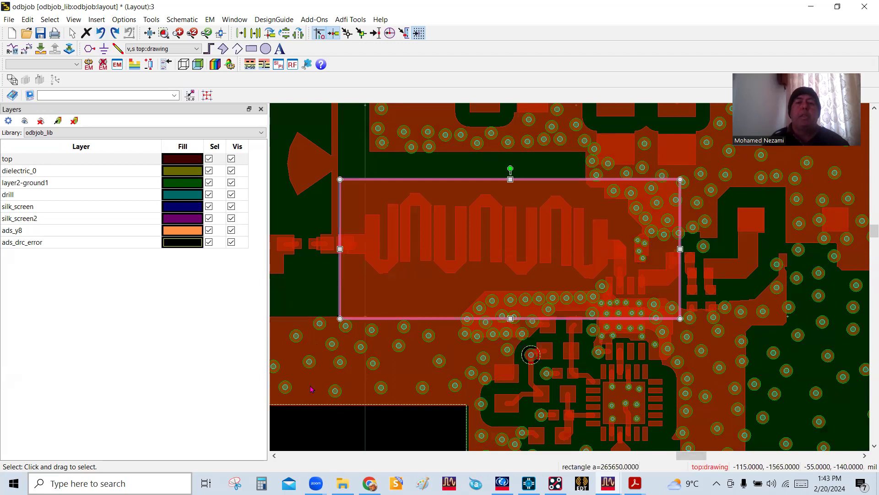
pyautogui.press('Delete')
pyautogui.moveTo(342, 483)
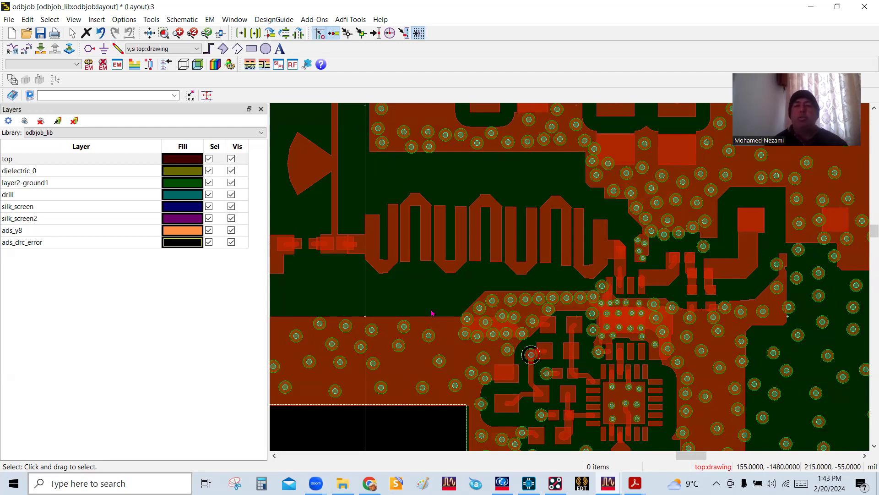
# Step: Examine the meandered front-end filter's coupled resonators and input and output traces in the odbjob layout
pyautogui.scroll(2, 625, 289)
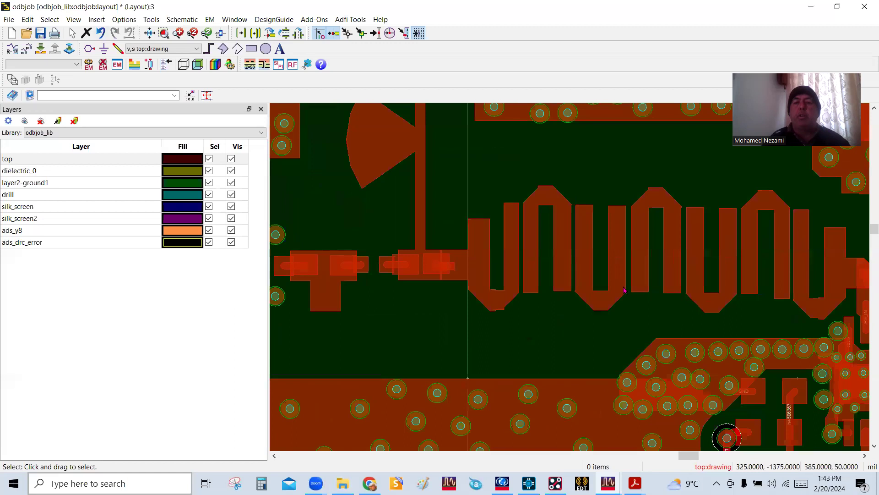
pyautogui.scroll(-2, 715, 301)
pyautogui.scroll(2, 661, 283)
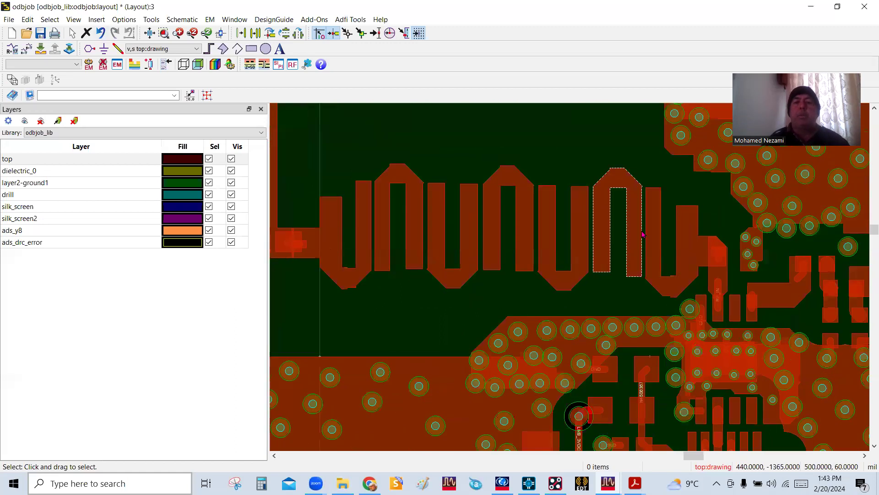
pyautogui.scroll(-1, 578, 417)
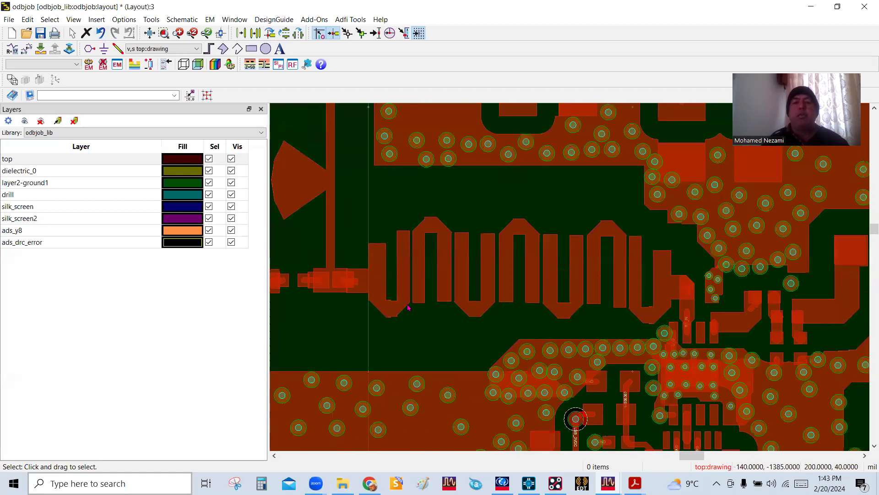
pyautogui.scroll(1, 409, 307)
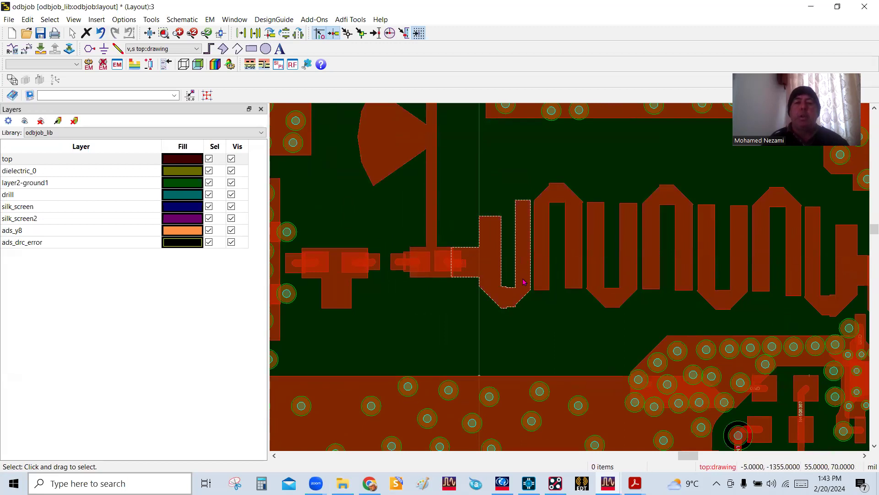
# Step: Examine both ends of the meandered front-end filter in the odbjob layout, including its trace into the mixer's RF_IN pad
pyautogui.scroll(-1, 525, 281)
pyautogui.hscroll(-2, 404, 233)
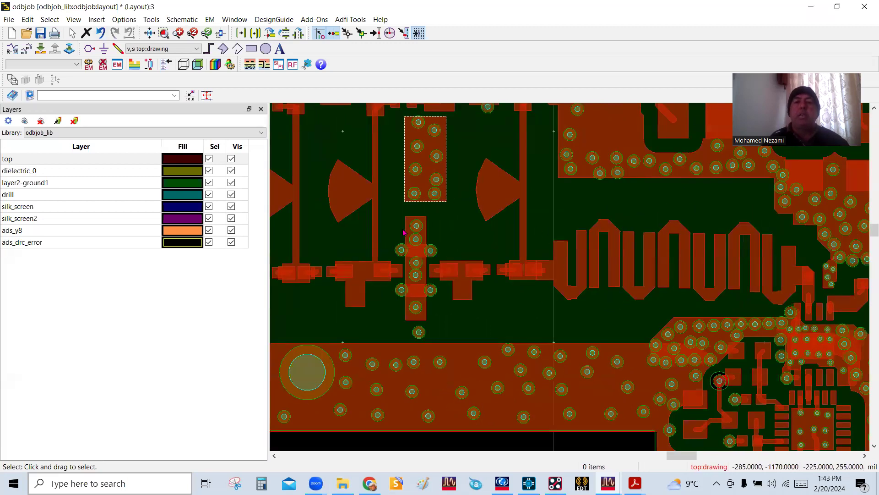
pyautogui.scroll(-1, 756, 338)
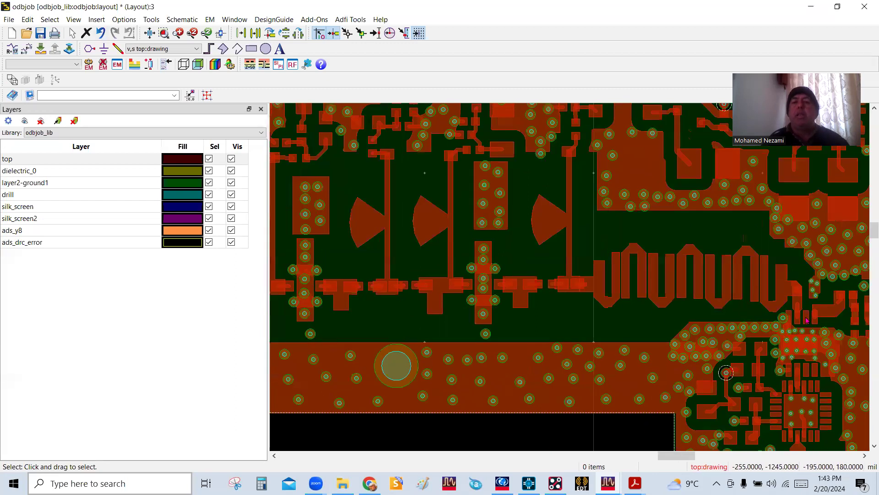
pyautogui.scroll(1, 632, 292)
pyautogui.scroll(2, 585, 283)
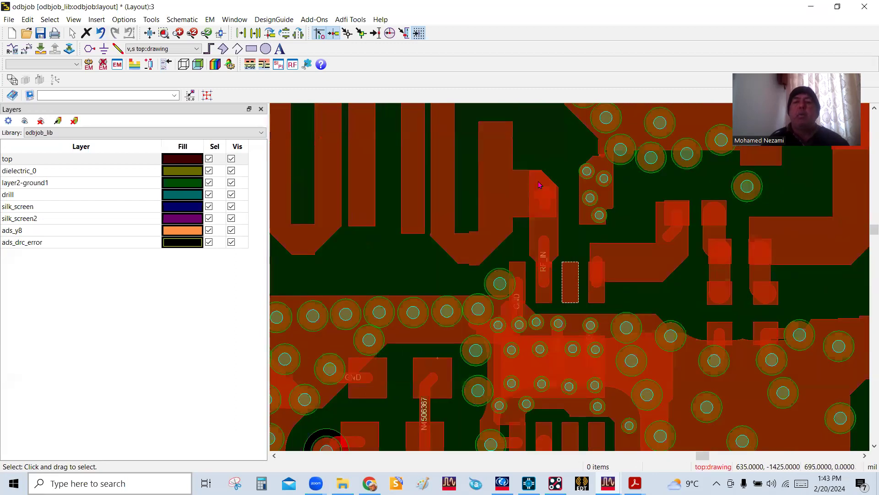
pyautogui.scroll(-2, 552, 255)
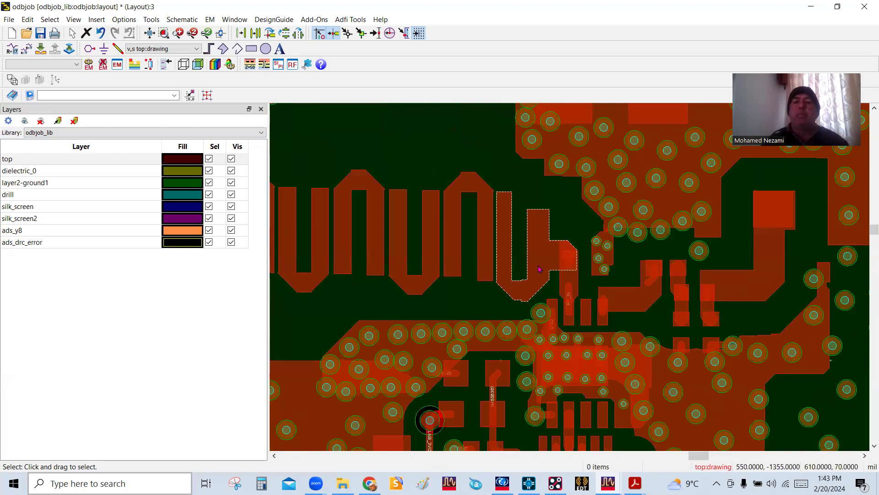
pyautogui.scroll(1, 550, 257)
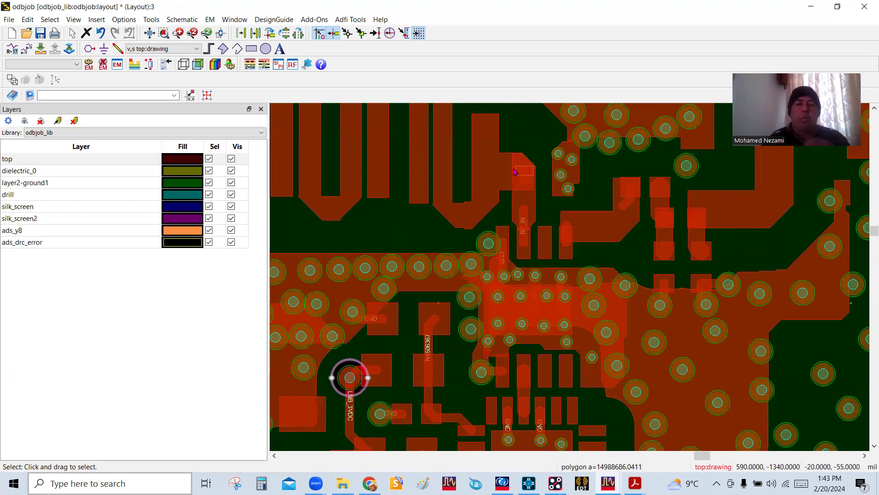
pyautogui.scroll(-1, 552, 219)
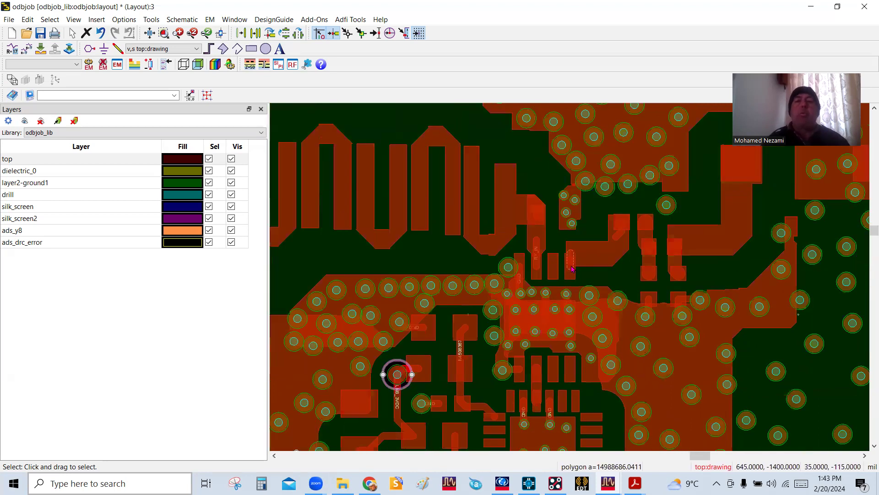
pyautogui.scroll(-1, 529, 256)
pyautogui.scroll(-1, 501, 278)
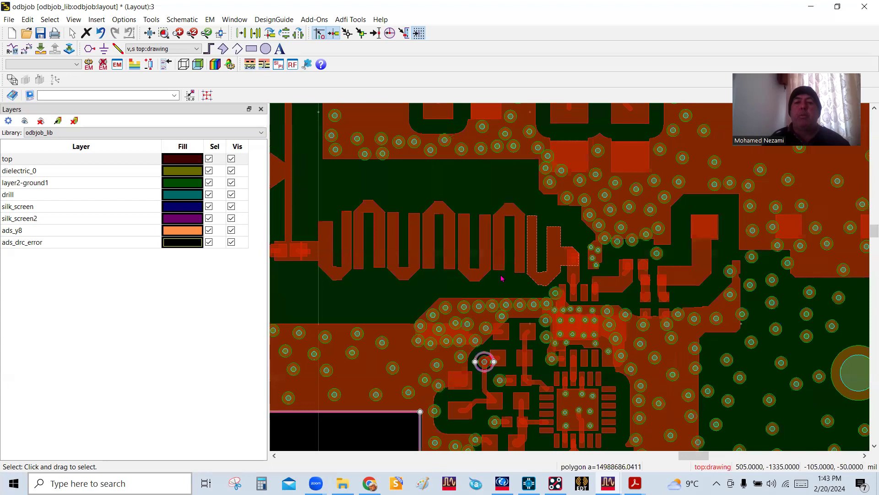
pyautogui.scroll(1, 538, 296)
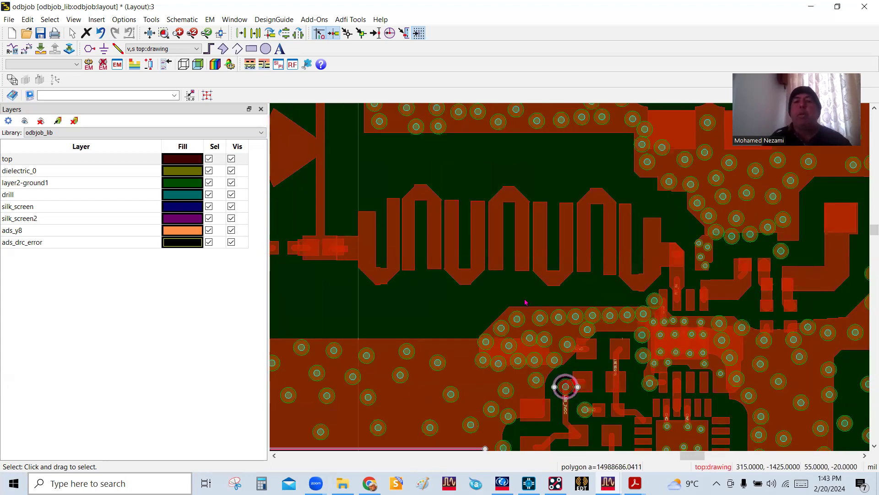
pyautogui.scroll(-1, 593, 253)
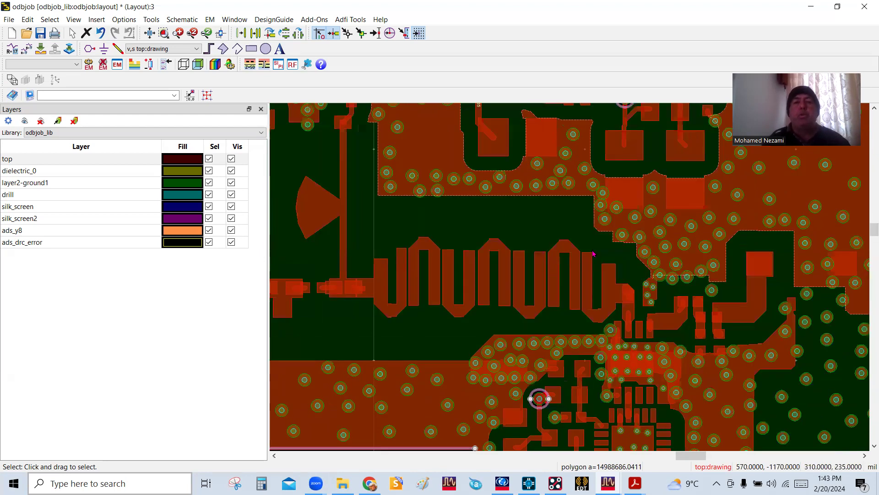
# Step: Examine the LNA stages with their radial stubs beside the meandered filter in the odbjob layout
pyautogui.scroll(-1, 362, 275)
pyautogui.scroll(1, 534, 224)
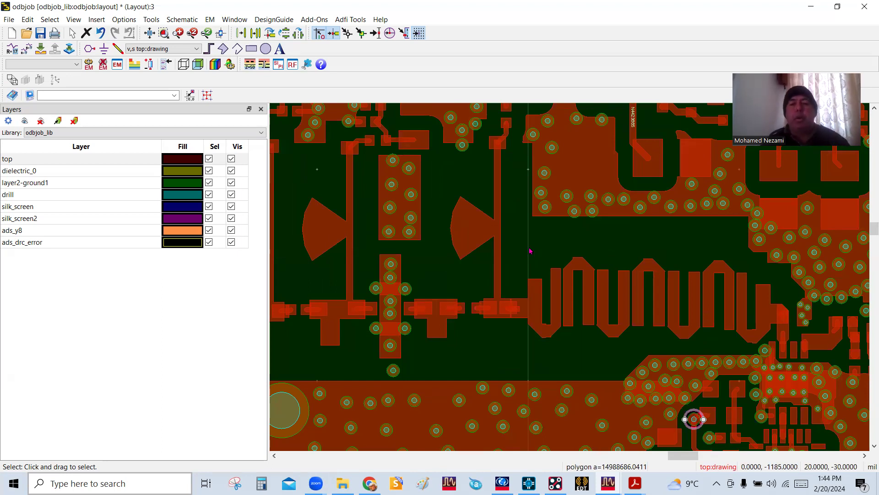
pyautogui.scroll(-2, 552, 267)
pyautogui.scroll(-1, 587, 282)
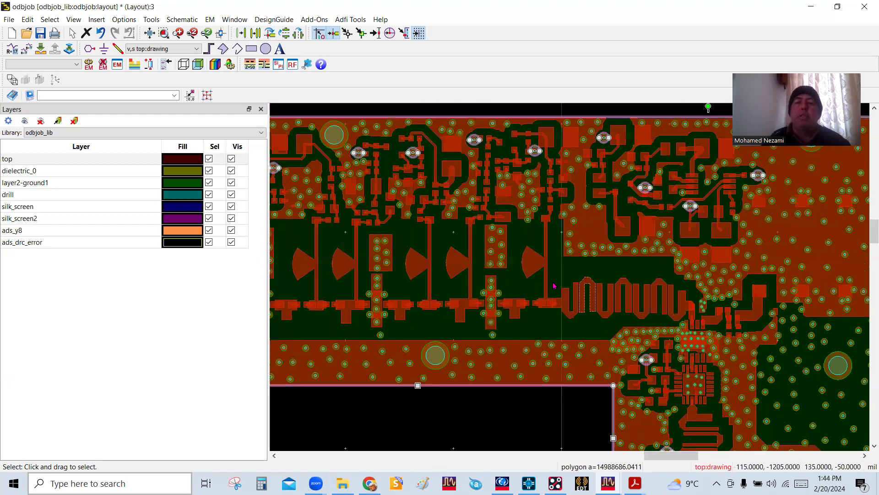
pyautogui.scroll(1, 562, 281)
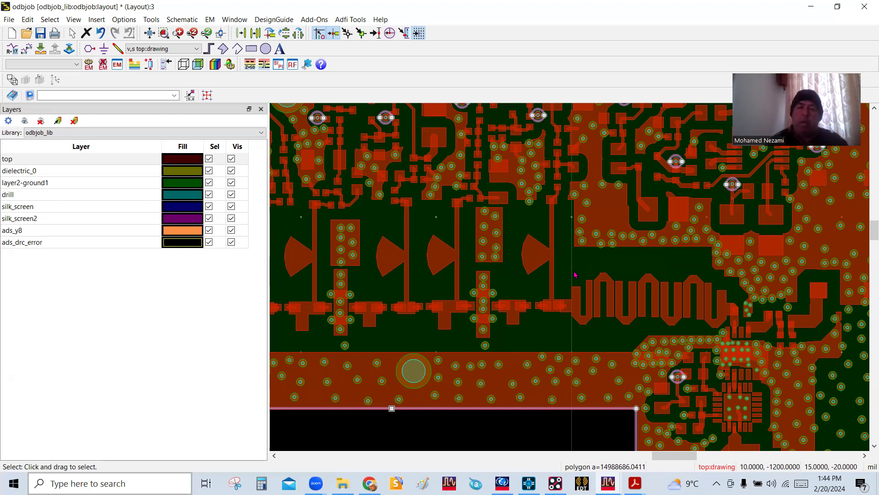
pyautogui.scroll(1, 575, 274)
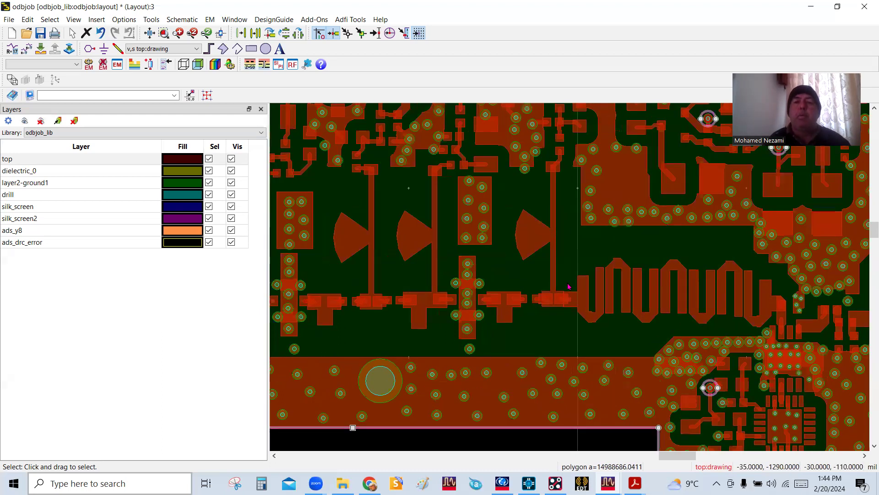
pyautogui.scroll(1, 568, 287)
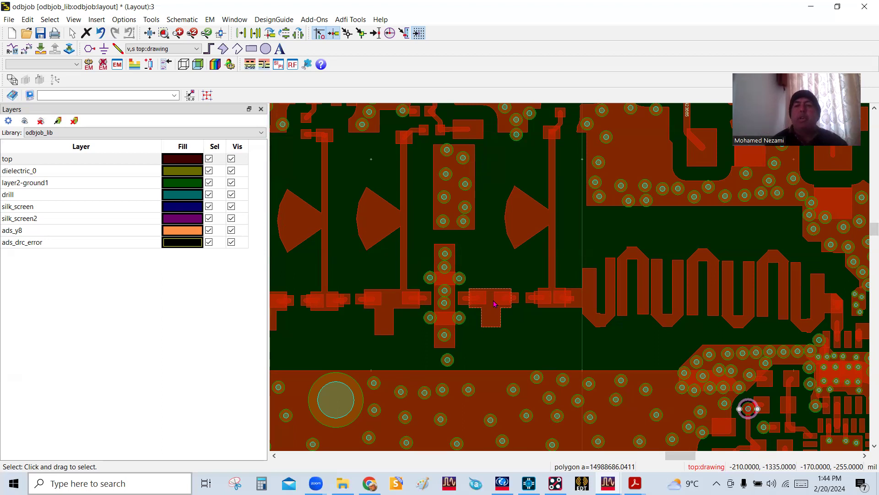
pyautogui.scroll(-2, 494, 303)
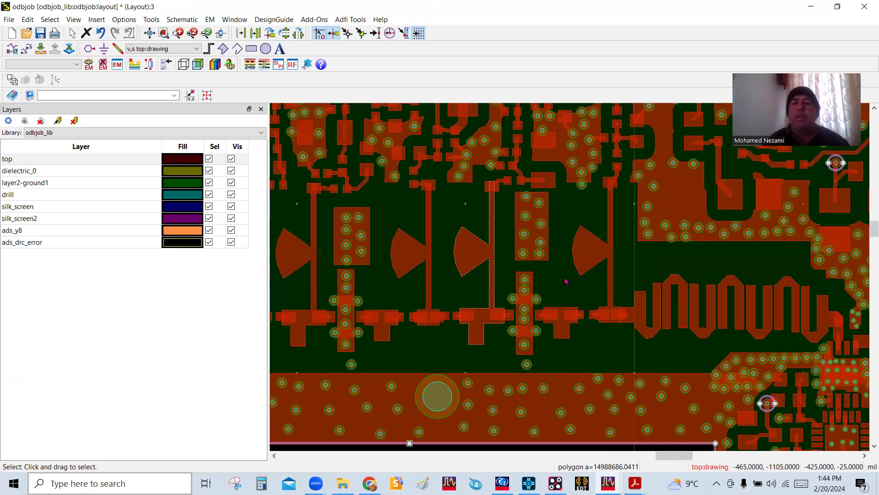
pyautogui.scroll(1, 559, 337)
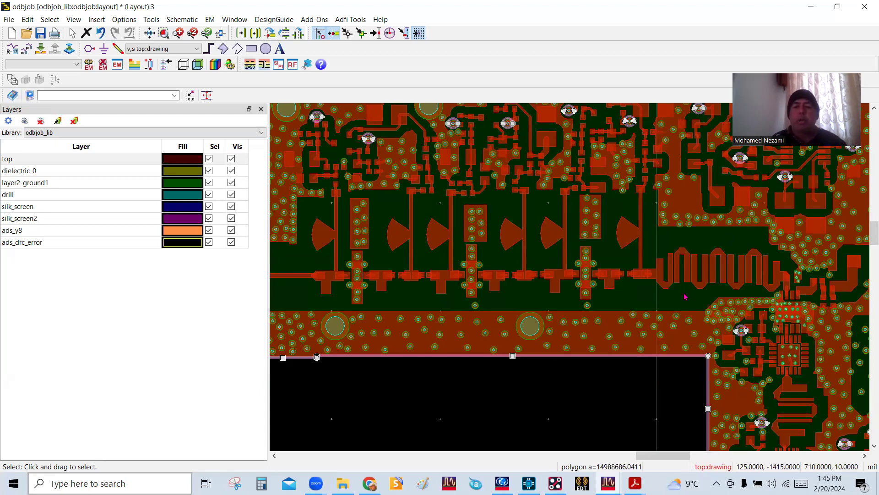
# Step: Switch to OrCAD Capture and inspect the RF_BPF filter F11 in the LNA Section schematic
pyautogui.hotkey('alt', 'Tab')
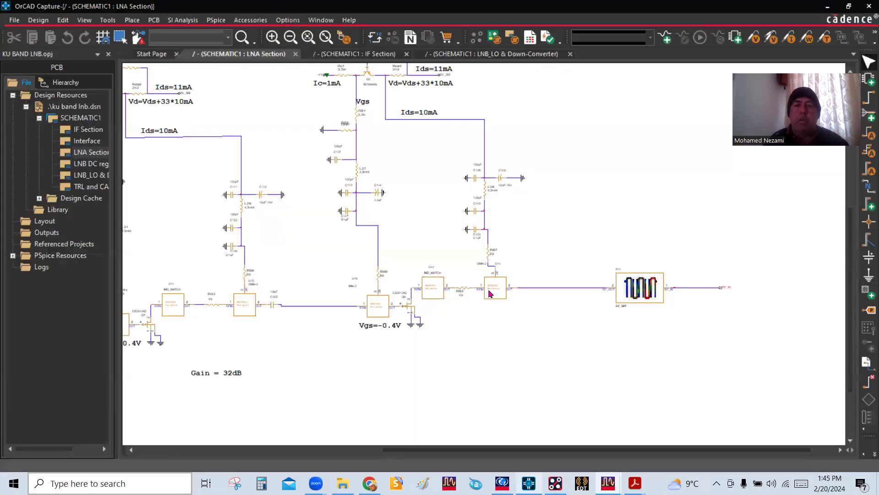
pyautogui.scroll(2, 638, 318)
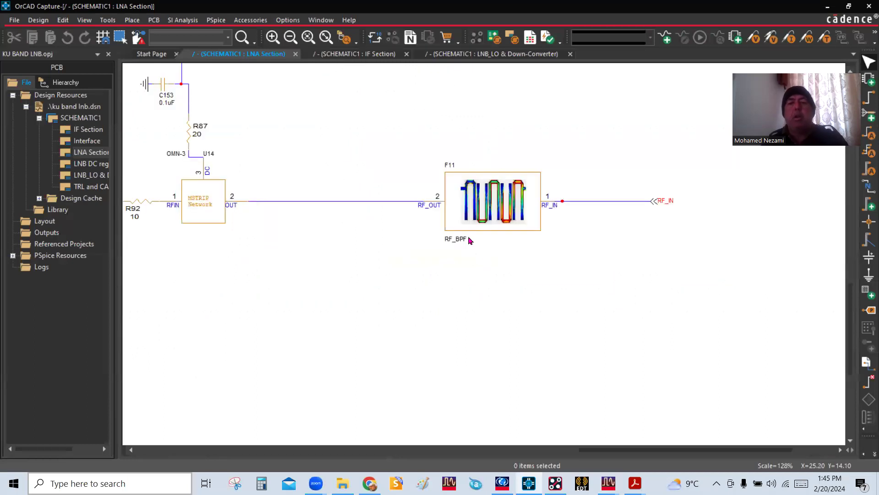
pyautogui.click(524, 231)
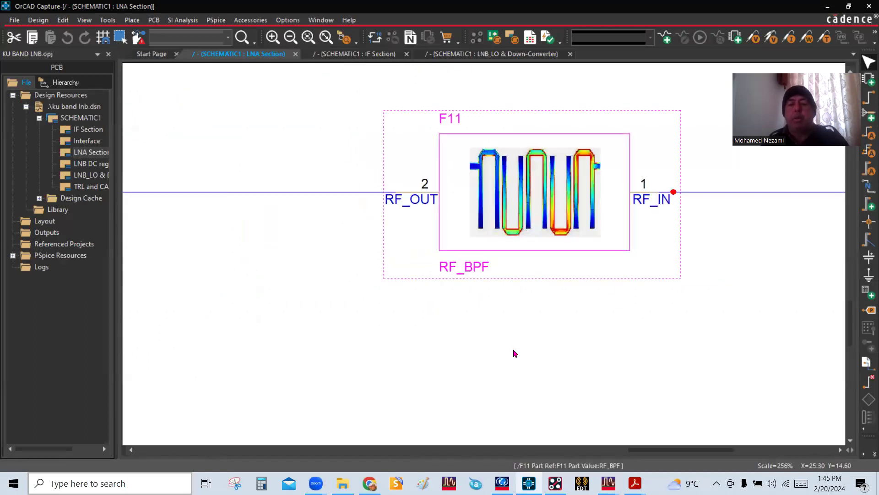
pyautogui.scroll(-1, 513, 351)
pyautogui.click(494, 351)
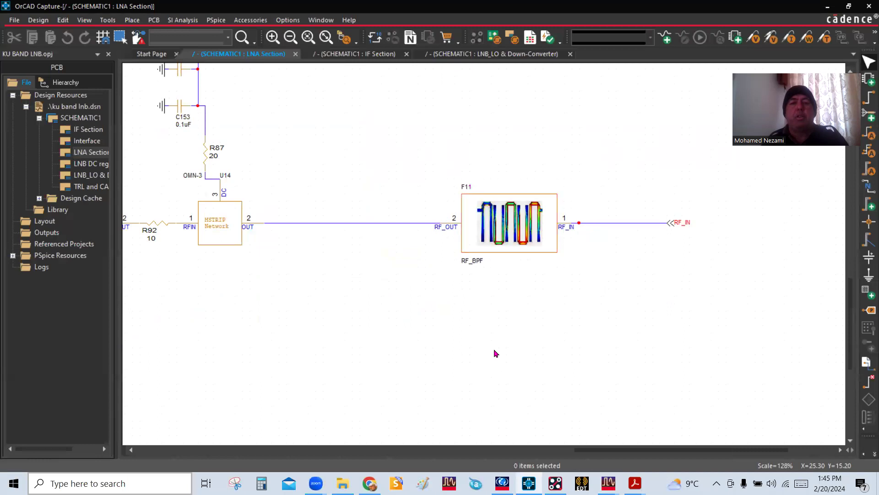
# Step: Trace the LNA Section schematic from transistor Q6 through U44, R92 and U14 to filter F11 and RF_IN
pyautogui.scroll(-1, 398, 321)
pyautogui.scroll(1, 379, 267)
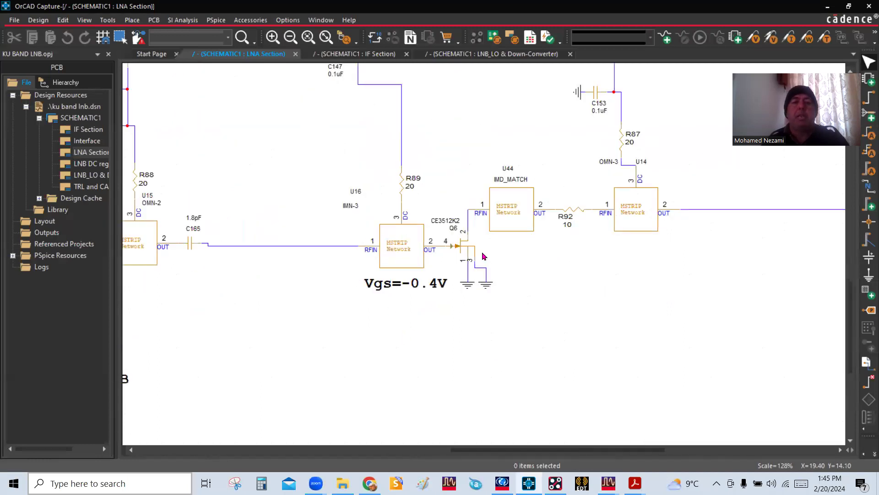
pyautogui.scroll(1, 488, 261)
pyautogui.scroll(-2, 511, 261)
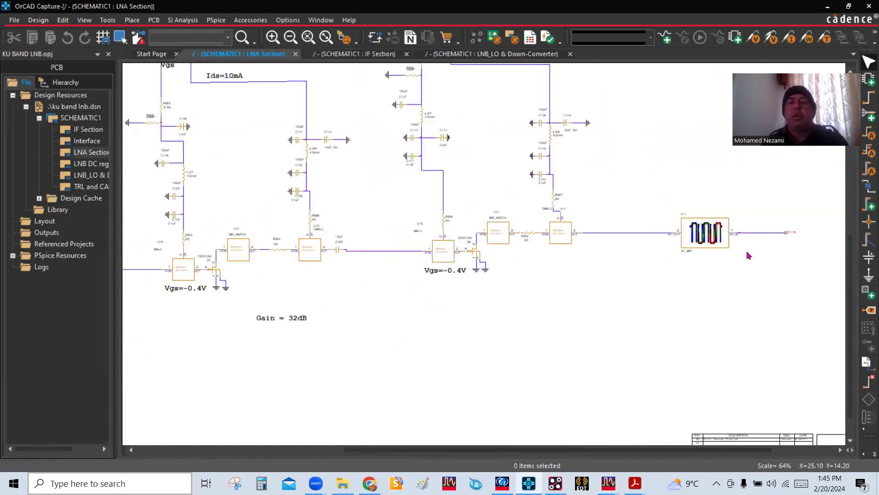
pyautogui.scroll(2, 706, 233)
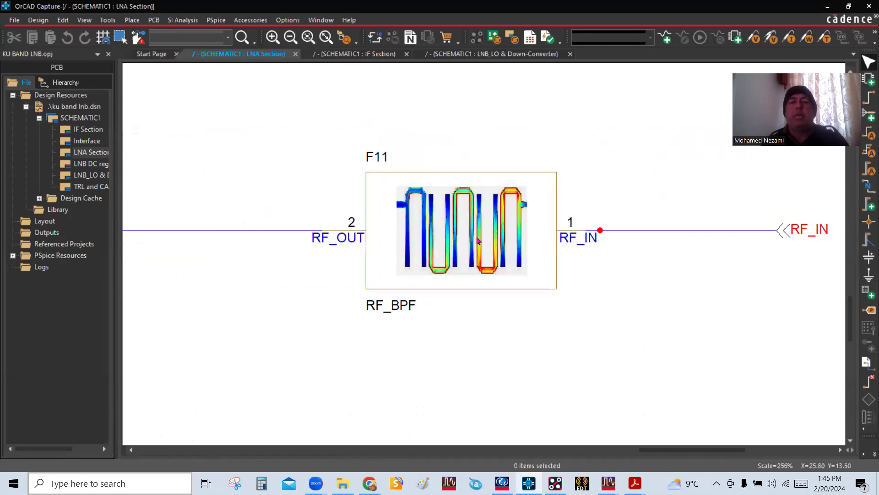
pyautogui.scroll(-1, 484, 253)
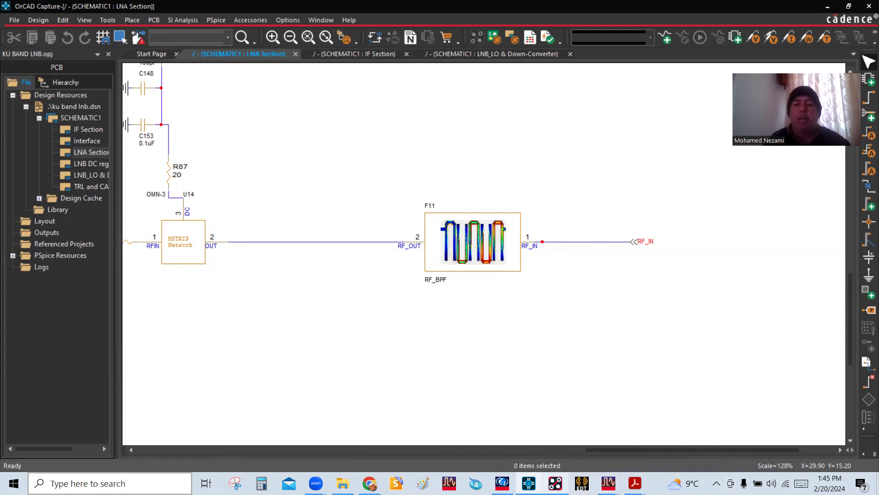
# Step: Switch to Ku_LNB_board in OrCAD PCB Designer and examine filter F11's ports, including its connection to mixer U27
pyautogui.click(529, 483)
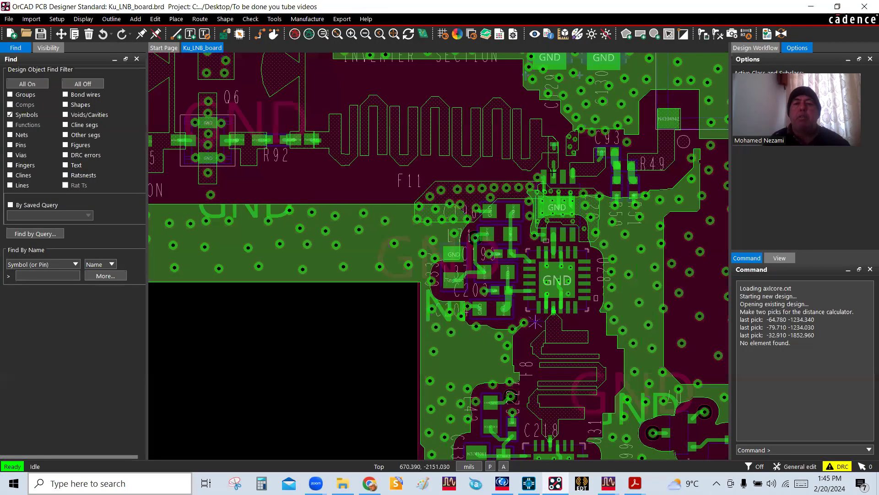
pyautogui.scroll(1, 555, 175)
pyautogui.scroll(-1, 614, 208)
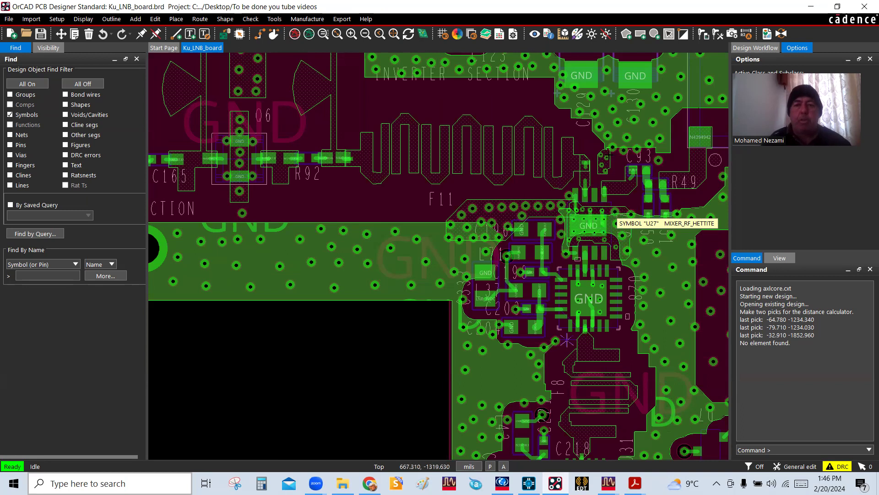
pyautogui.scroll(1, 602, 158)
pyautogui.scroll(-1, 599, 182)
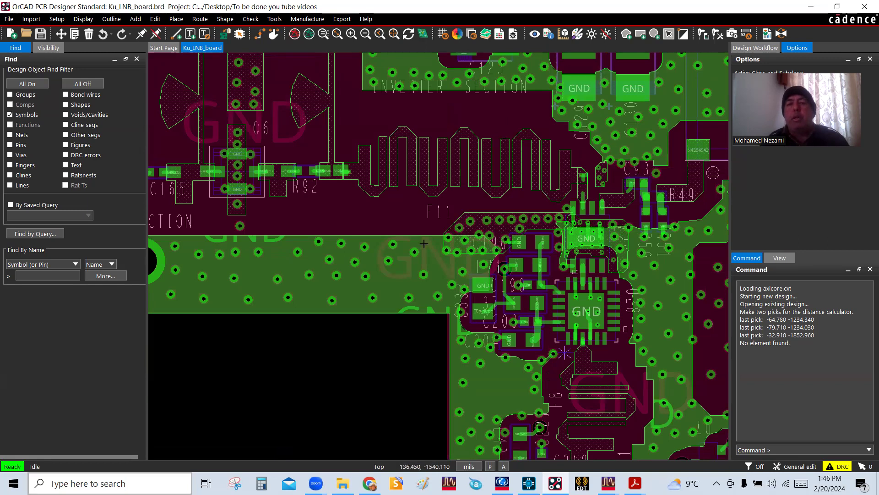
pyautogui.scroll(1, 577, 204)
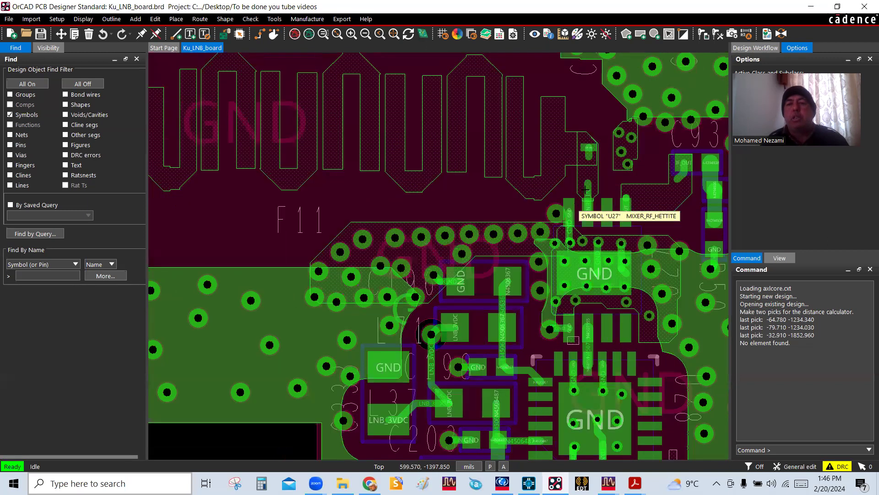
pyautogui.scroll(-1, 586, 190)
pyautogui.scroll(1, 589, 147)
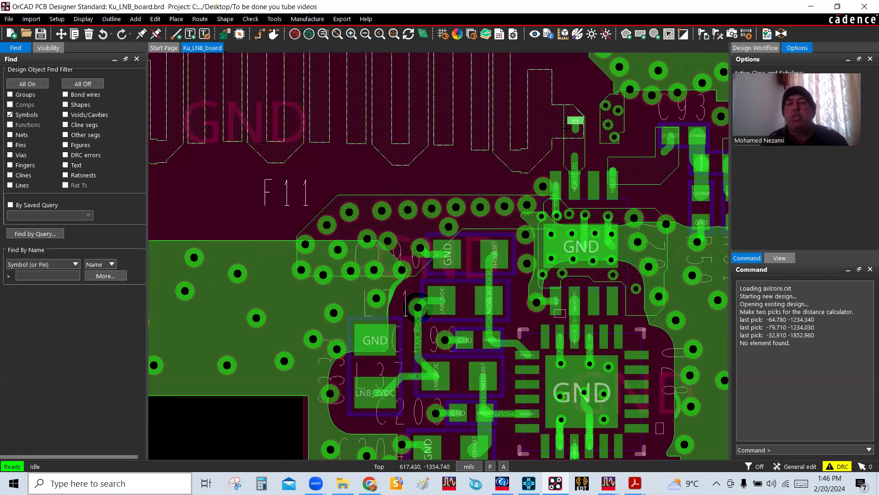
pyautogui.scroll(-1, 578, 157)
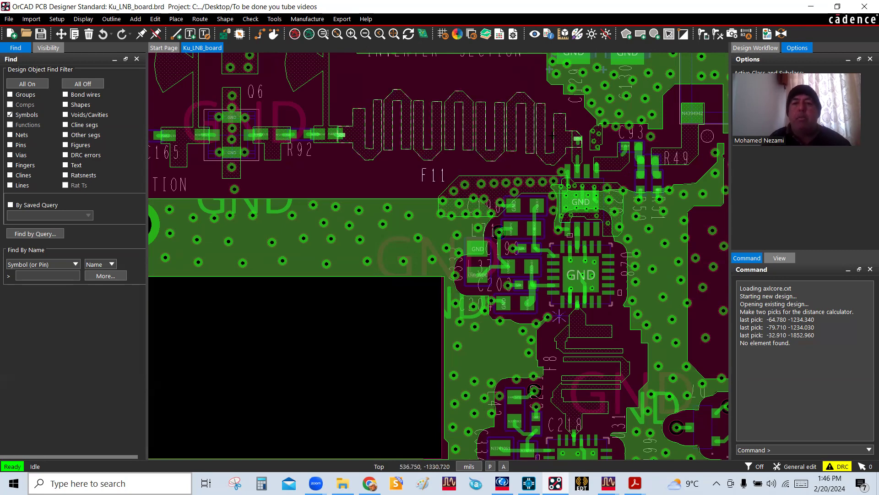
pyautogui.scroll(2, 554, 138)
pyautogui.scroll(-2, 639, 184)
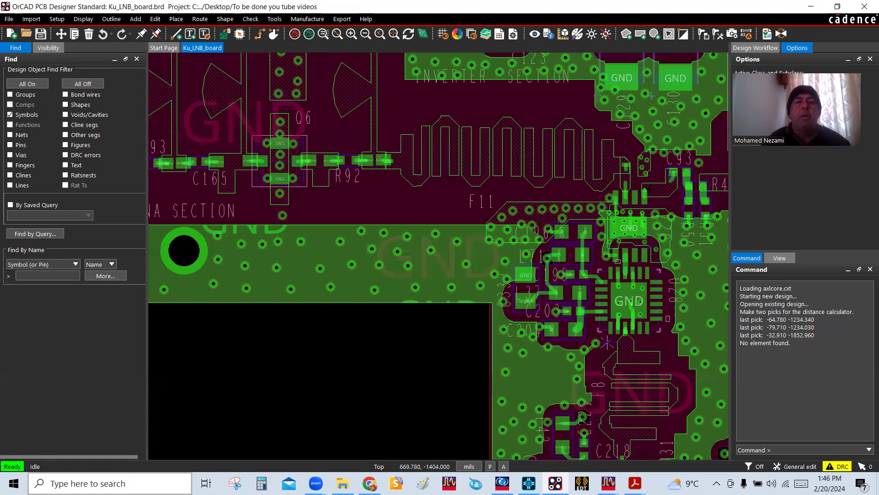
# Step: View the board's LNA section and select matching network U14, followed by transistor Q6, to identify their footprints
pyautogui.scroll(-2, 533, 126)
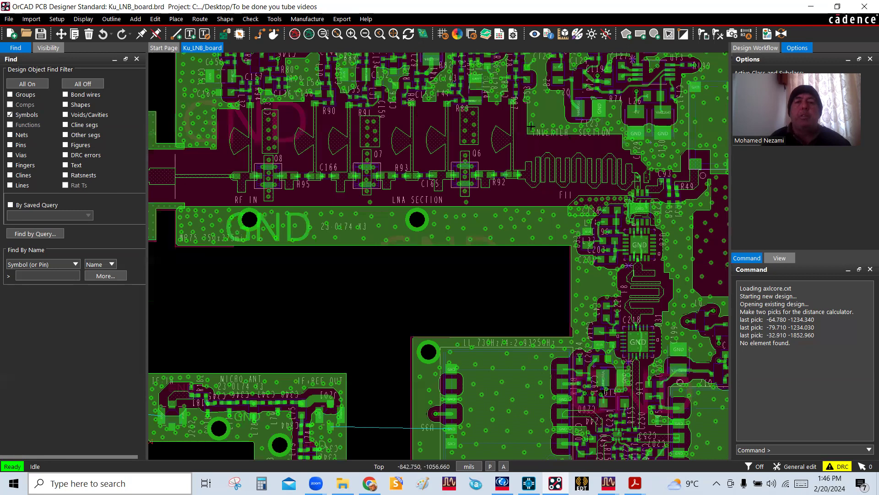
pyautogui.scroll(2, 532, 126)
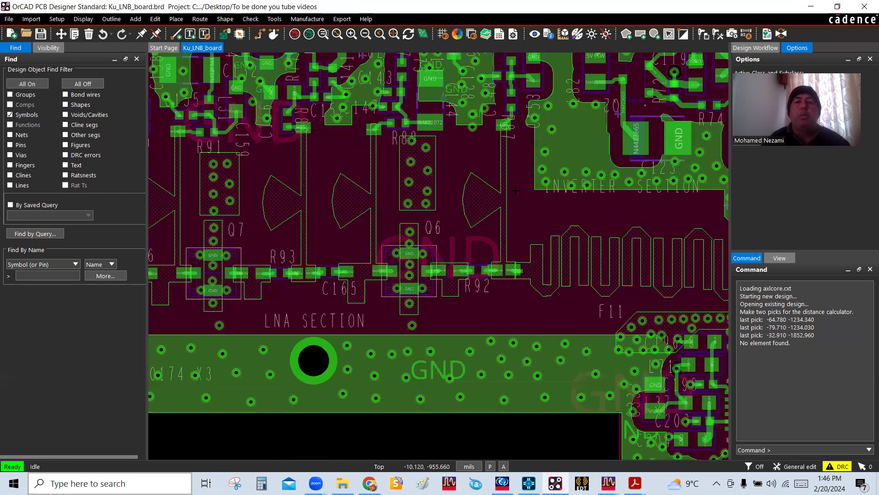
pyautogui.click(538, 173)
pyautogui.click(487, 184)
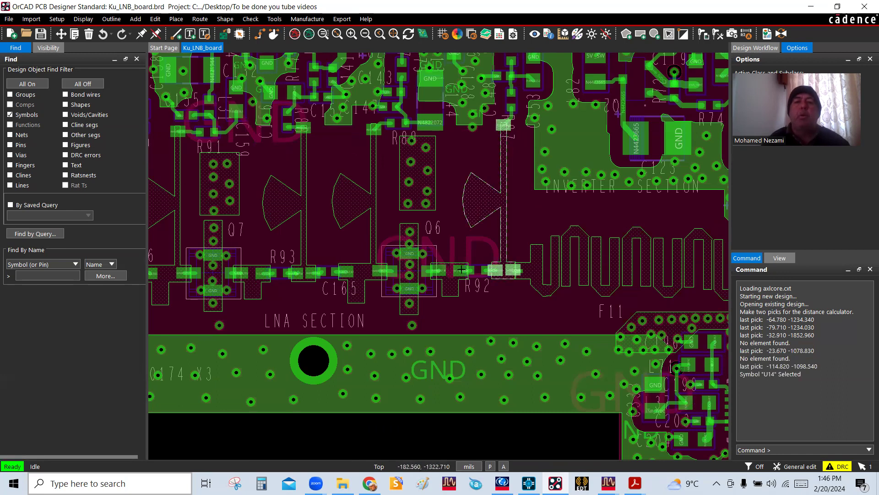
pyautogui.click(416, 258)
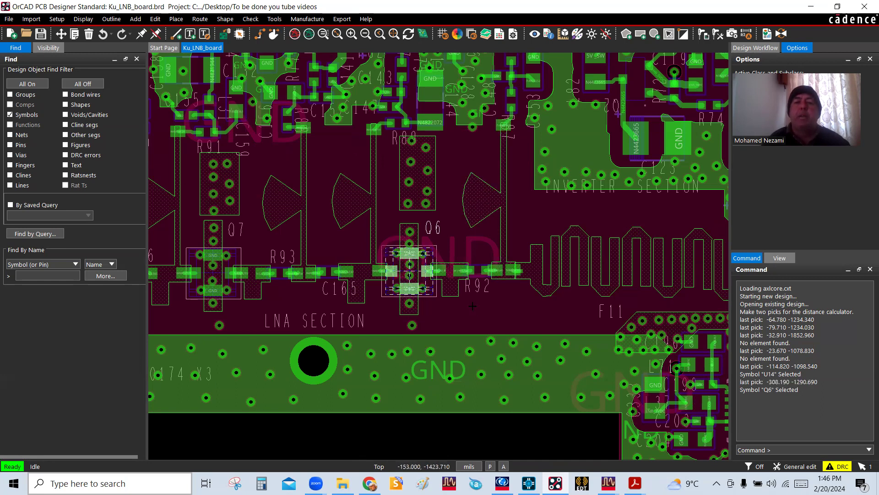
# Step: Select matching networks U46 and U14 and transistor Q6 in the board's LNA section to identify their footprints
pyautogui.click(457, 294)
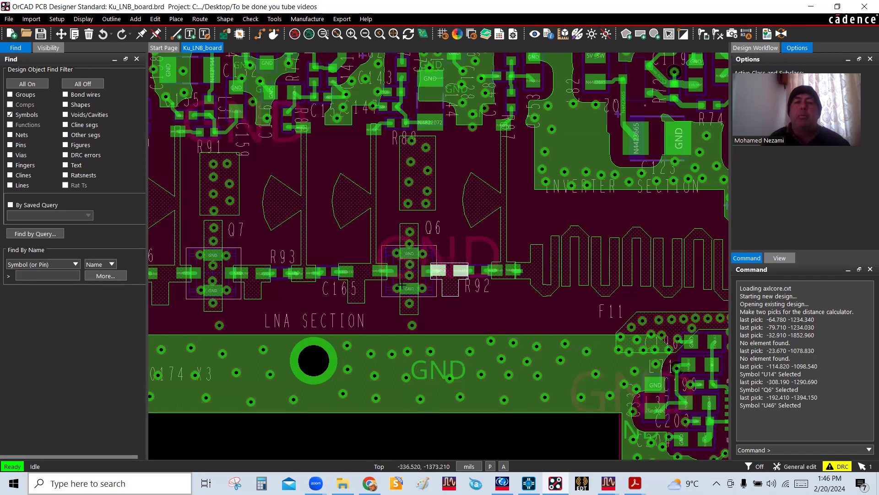
pyautogui.click(362, 291)
pyautogui.click(508, 304)
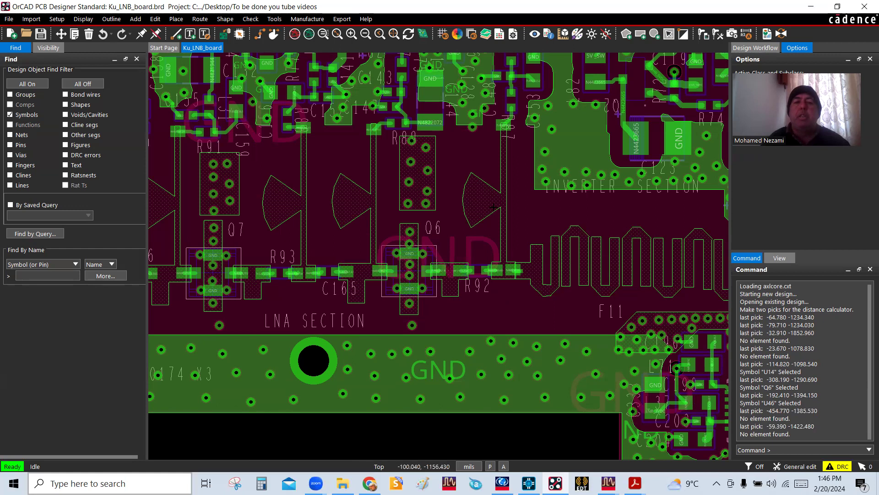
pyautogui.click(490, 184)
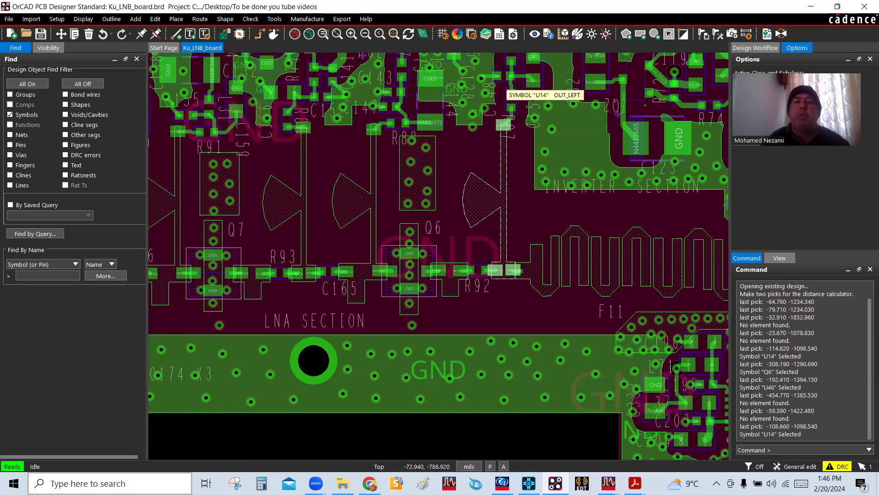
pyautogui.scroll(-2, 425, 135)
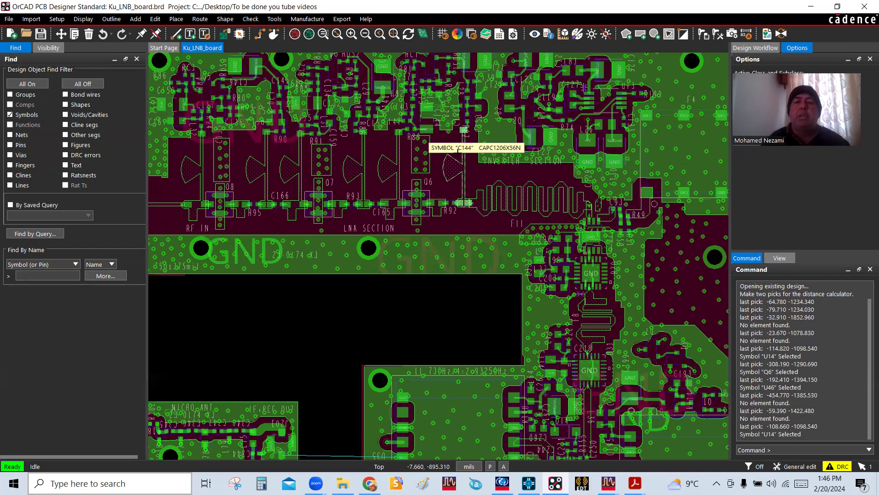
pyautogui.scroll(2, 458, 151)
pyautogui.click(412, 243)
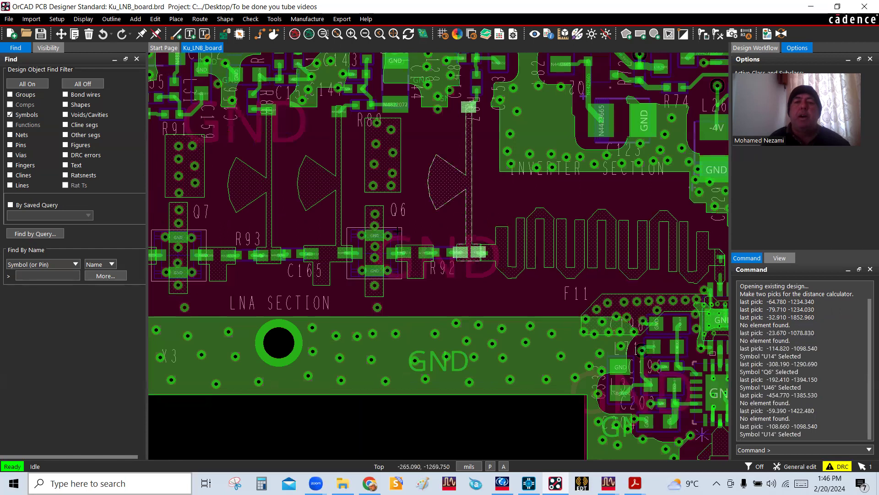
pyautogui.click(476, 298)
# Step: Switch to OrCAD Capture and examine the LNA stage around Q6, including U16, U44, R92 and U14
pyautogui.hotkey('alt', 'Tab')
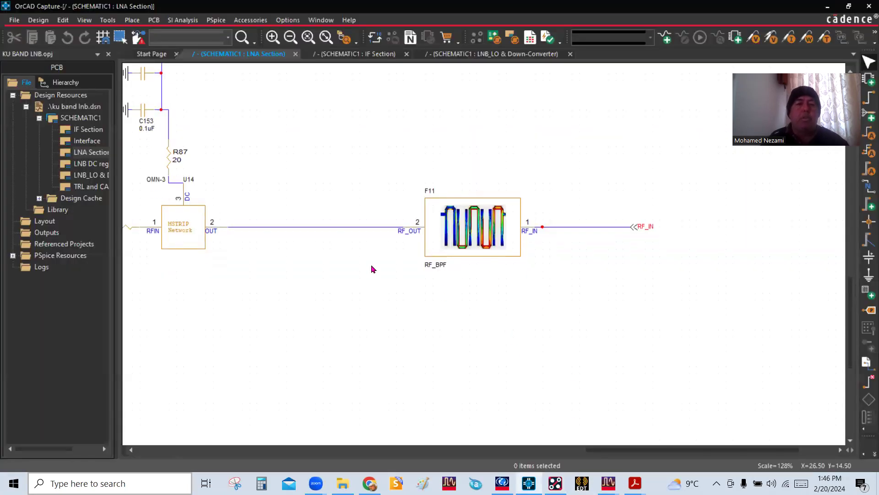
pyautogui.press('o')
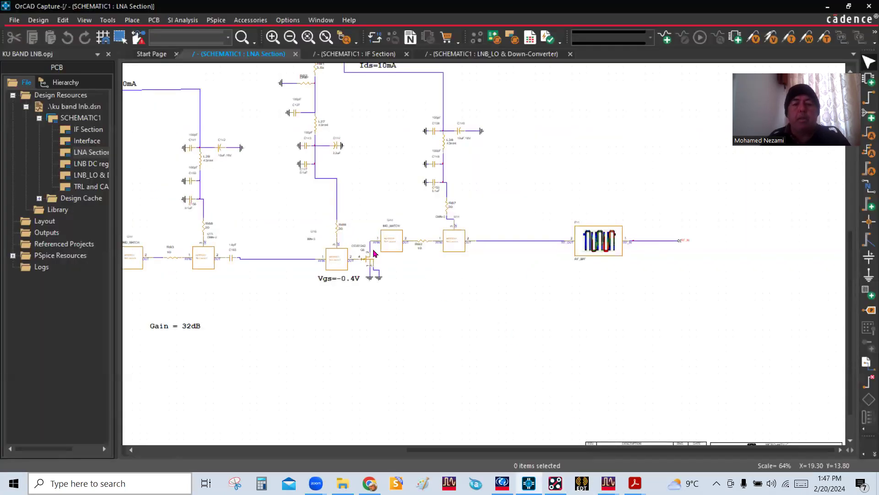
pyautogui.press('i')
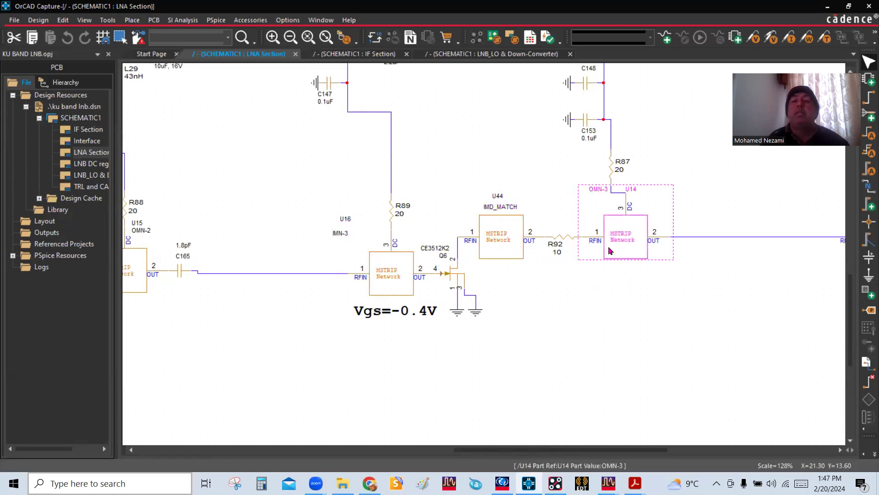
pyautogui.scroll(3, 711, 319)
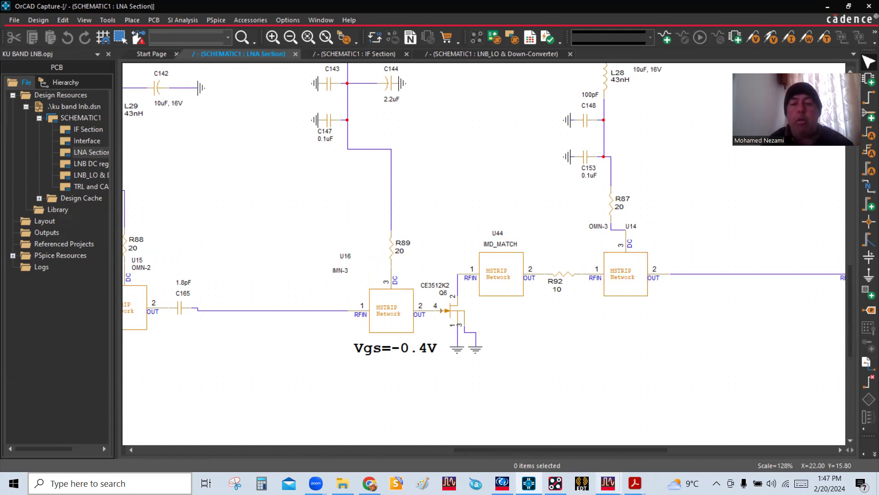
# Step: Switch to the Ku Band SATCOM LNB PDF and view the LNA Post Layout Verification bias network slide
pyautogui.moveTo(634, 483)
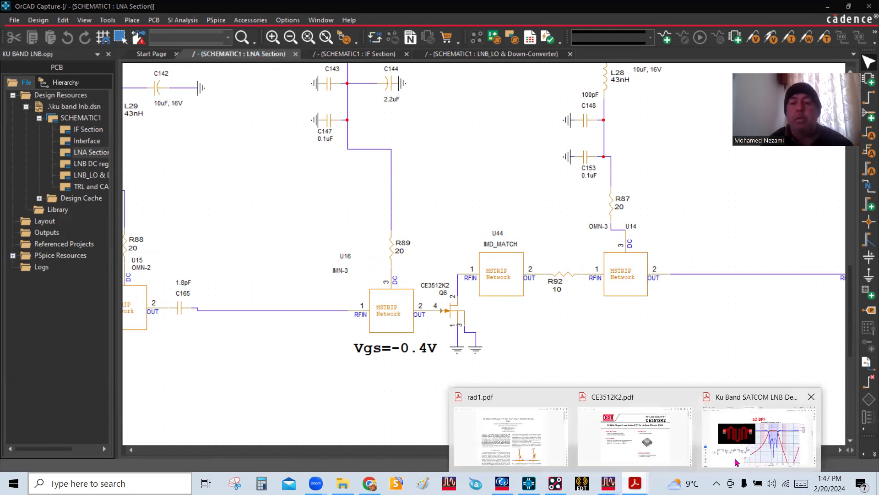
pyautogui.click(762, 438)
pyautogui.scroll(-1, 517, 275)
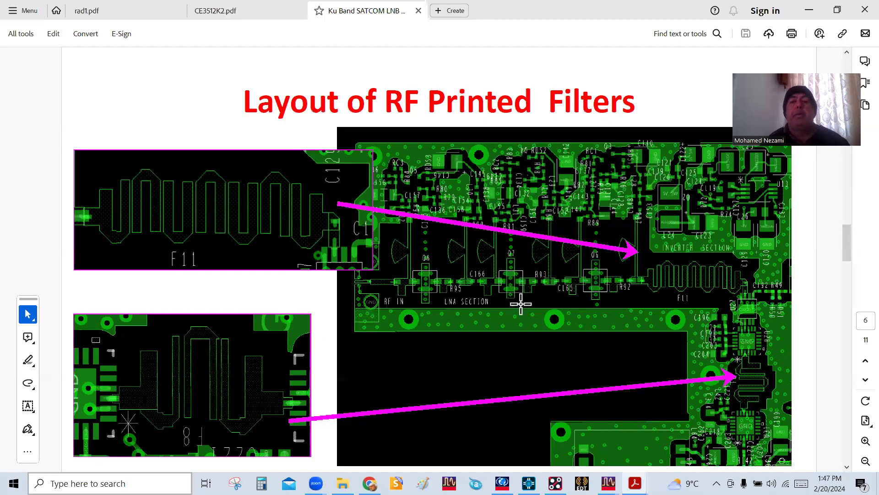
pyautogui.scroll(-2, 547, 396)
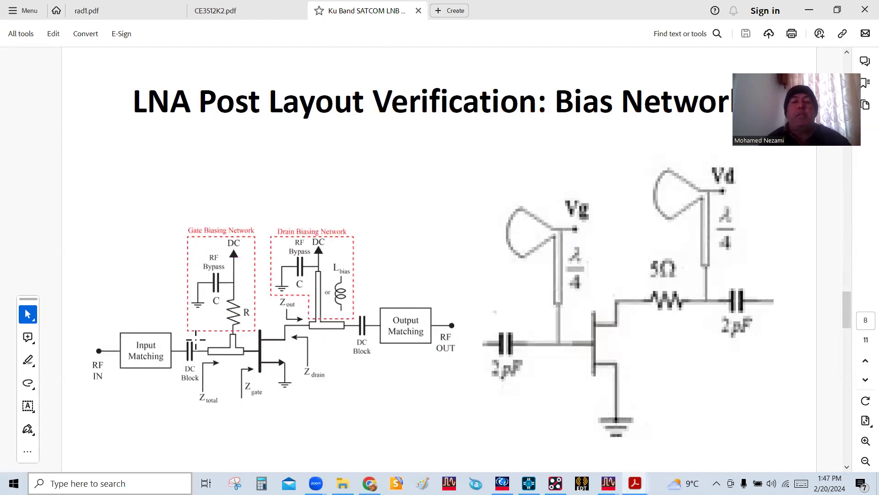
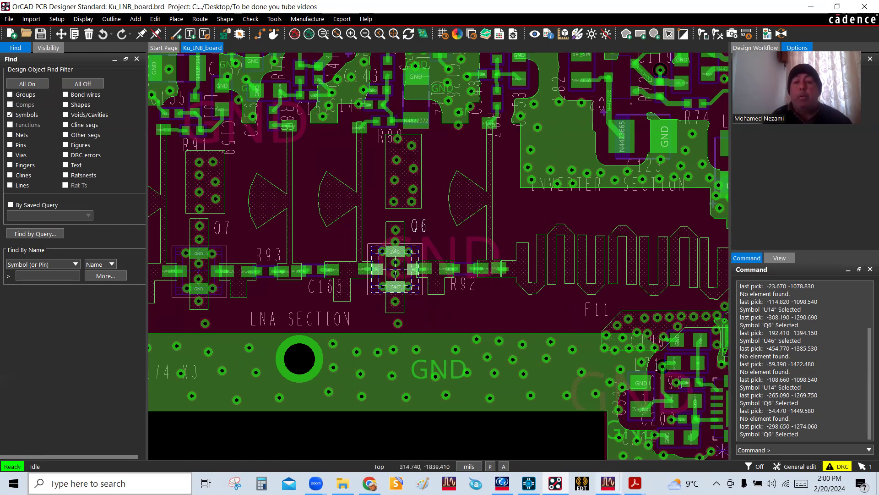
# Step: Switch to the ADS odbjob layout and select the radial-stub bias network polygon next to the meandered filter
pyautogui.moveTo(608, 483)
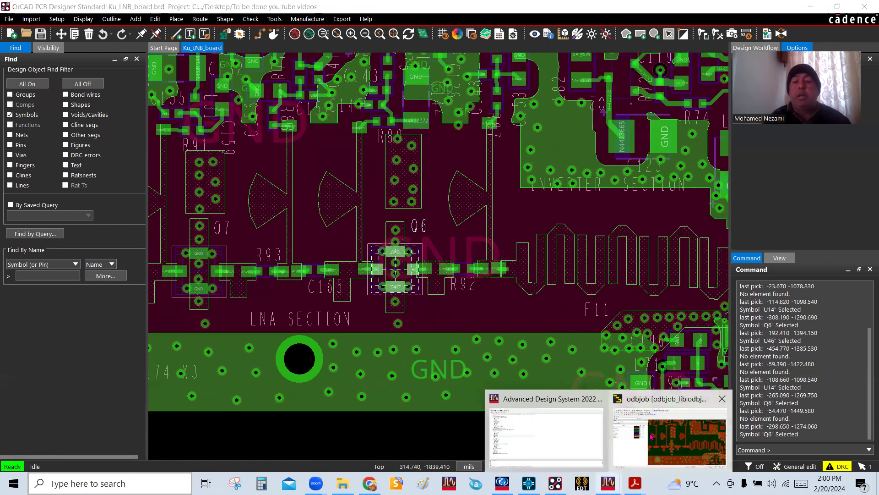
pyautogui.click(655, 415)
pyautogui.click(540, 219)
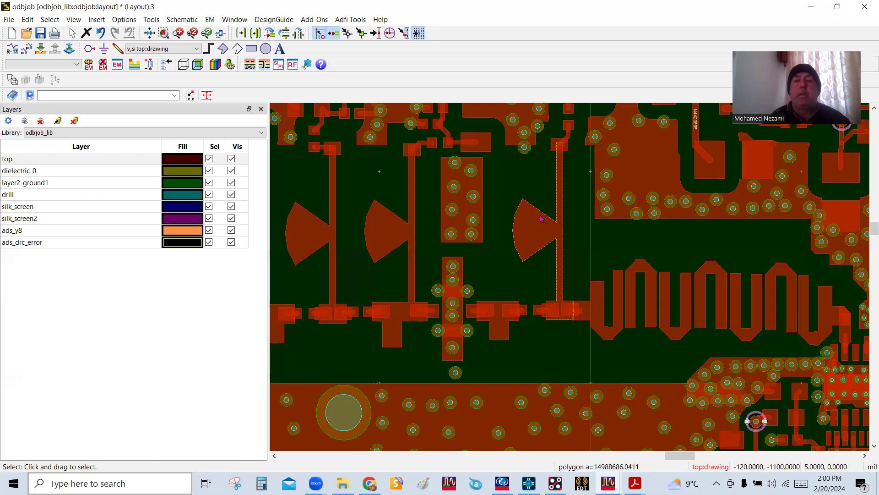
pyautogui.click(541, 219)
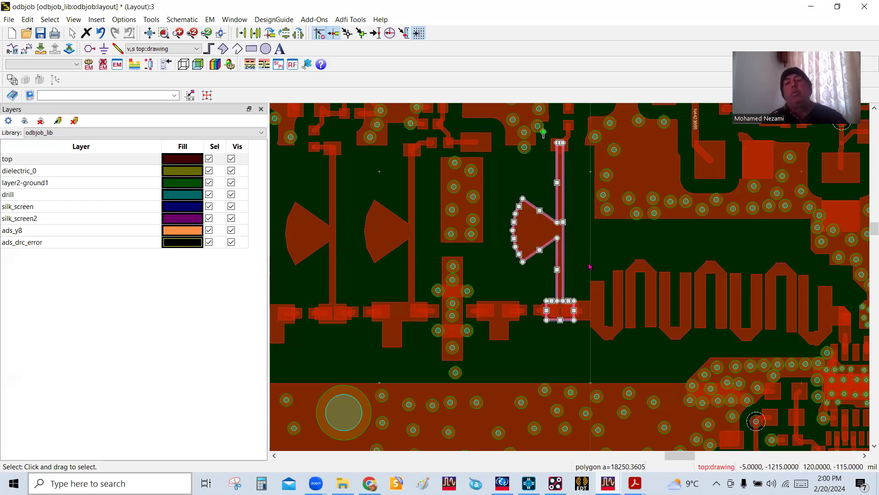
pyautogui.click(577, 307)
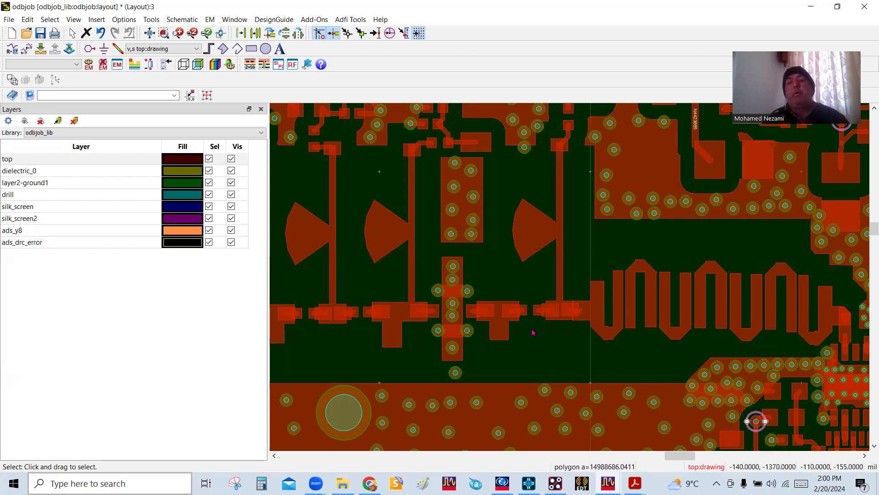
pyautogui.click(547, 220)
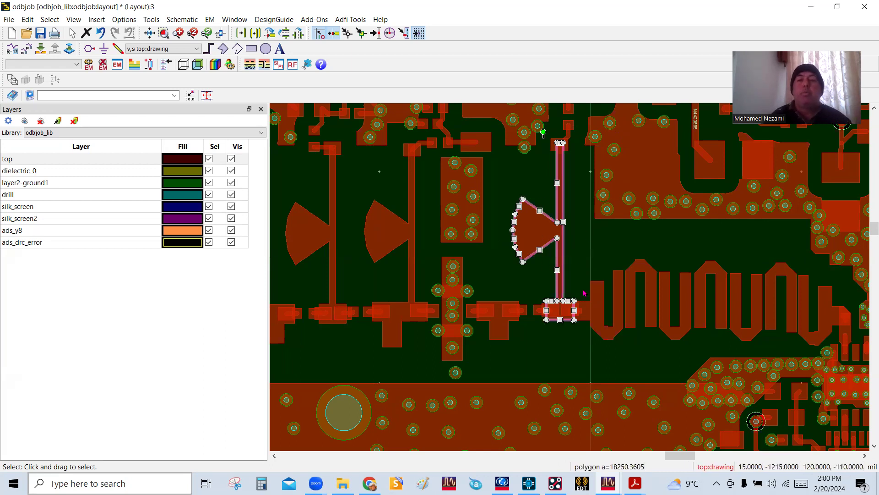
# Step: Start the Cookie Cutter on the selected bias network and preview its Convex Hull and Bounding Box boundaries
pyautogui.click(214, 21)
pyautogui.moveTo(249, 200)
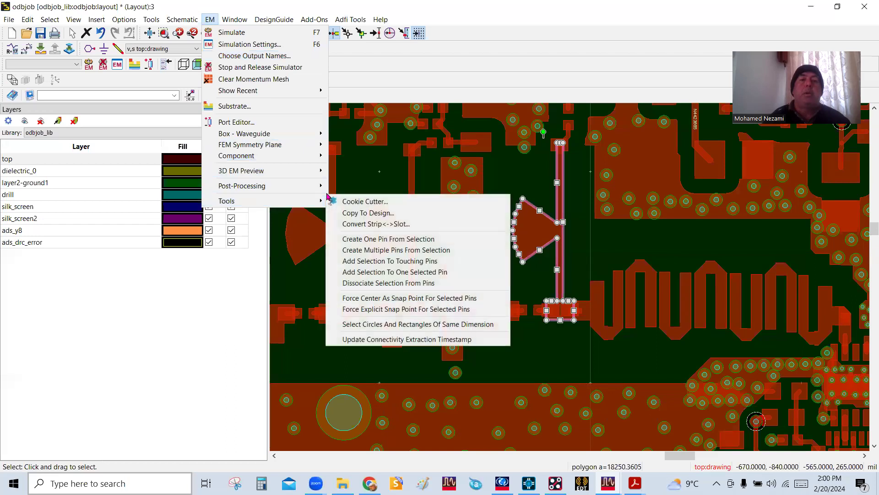
pyautogui.click(343, 200)
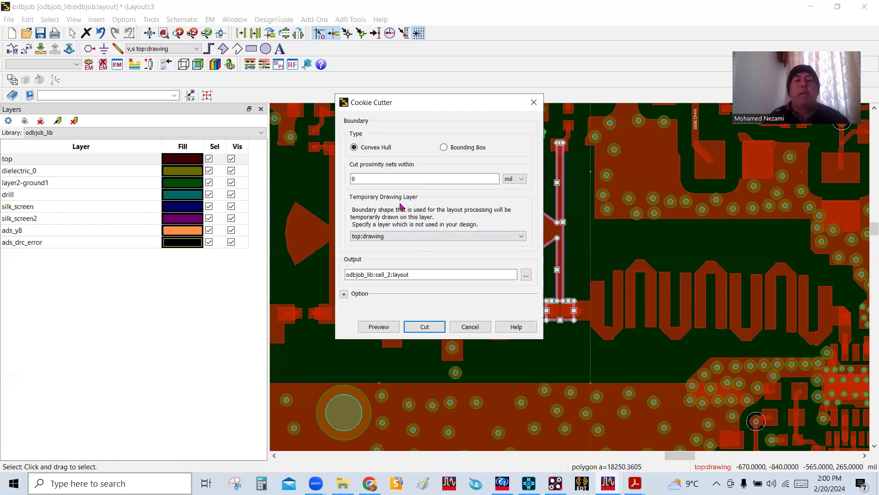
pyautogui.click(462, 151)
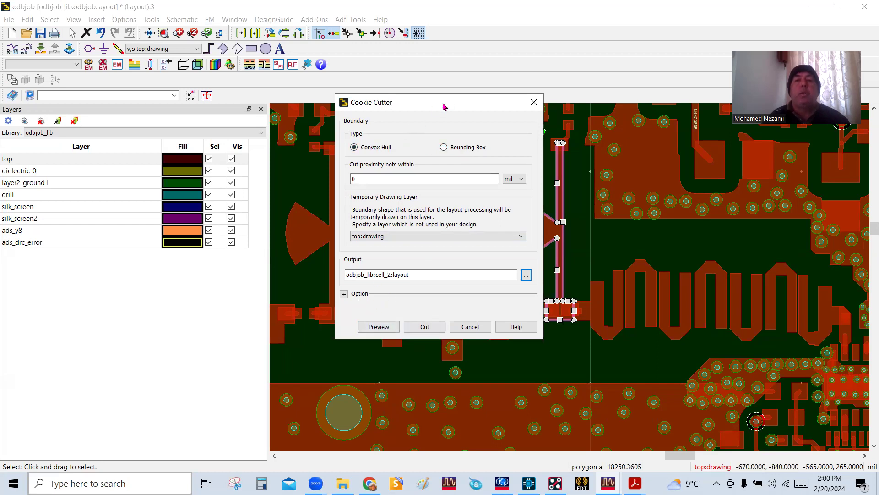
pyautogui.moveTo(443, 107); pyautogui.dragTo(334, 110)
pyautogui.click(269, 331)
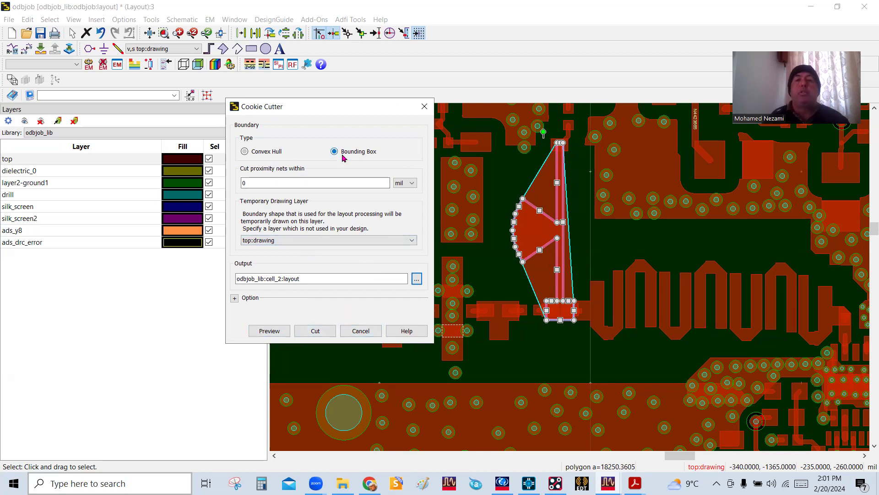
pyautogui.click(269, 330)
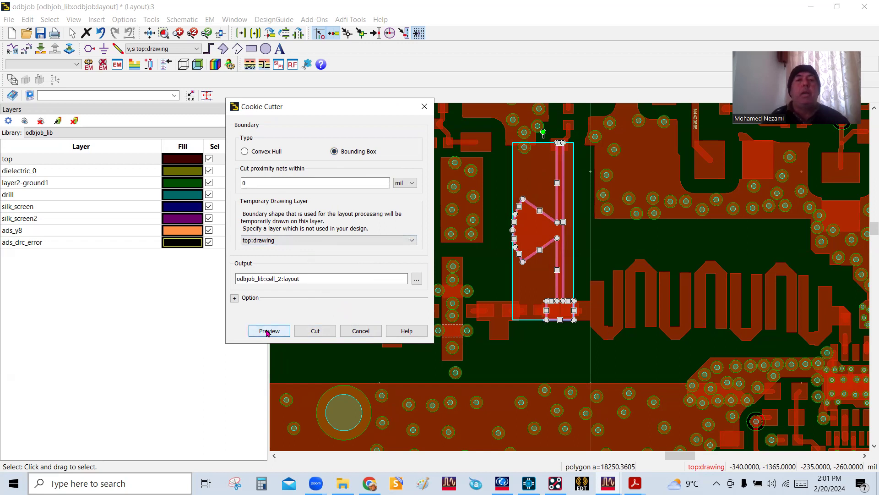
# Step: Set a Convex Hull boundary with proximity nets within 20 mil, preview it, and cut the network into odbjob_lib:cell_2:layout
pyautogui.click(272, 154)
pyautogui.click(268, 181)
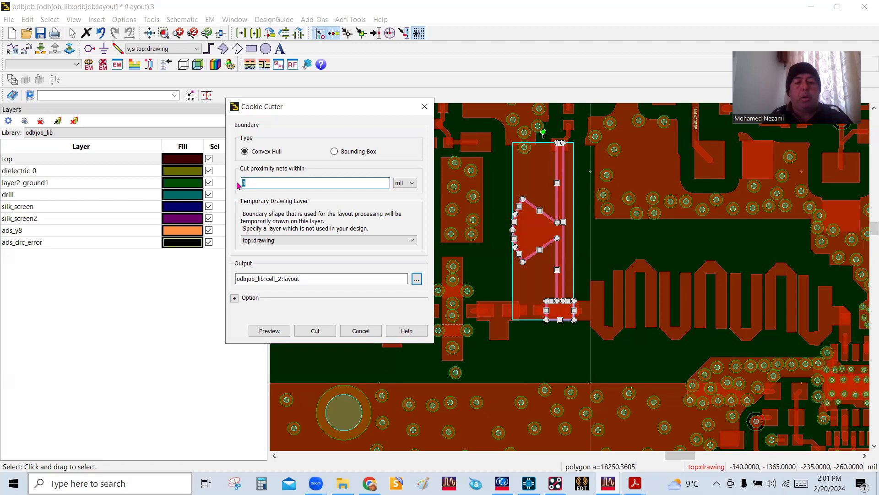
pyautogui.click(271, 330)
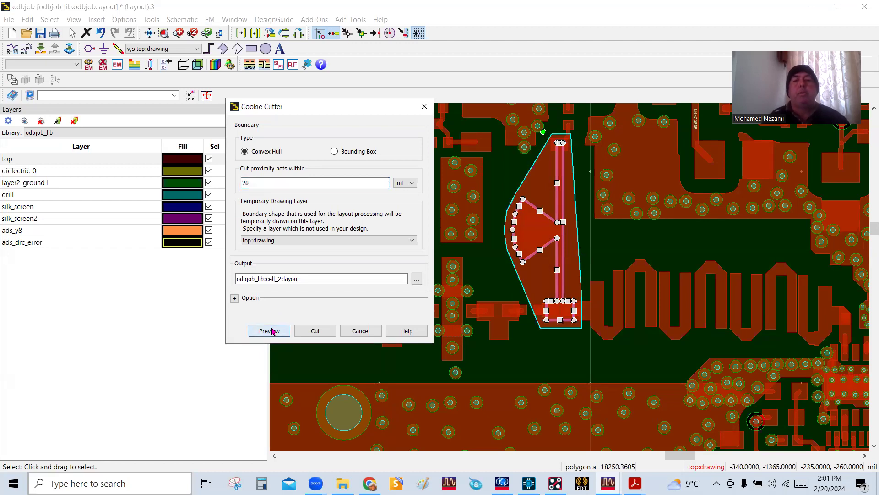
pyautogui.click(315, 334)
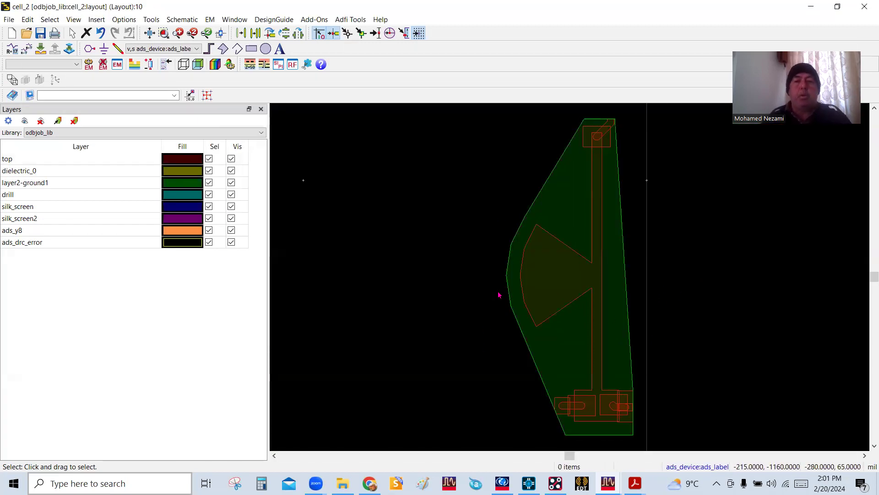
# Step: Examine the cut bias network of cell_2 in a 3D view
pyautogui.hotkey('ctrl', '3')
pyautogui.moveTo(499, 295); pyautogui.dragTo(524, 313)
pyautogui.press('Escape')
pyautogui.hotkey('ctrl', '3')
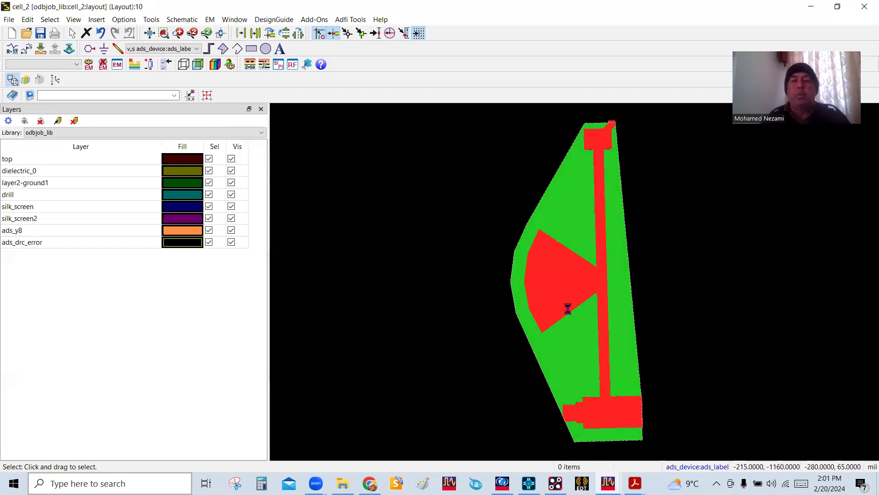
# Step: Delete the diagonal trace piece over the DC feed pad at the upper end of the quarter-wave line in cell_2
pyautogui.scroll(3, 588, 211)
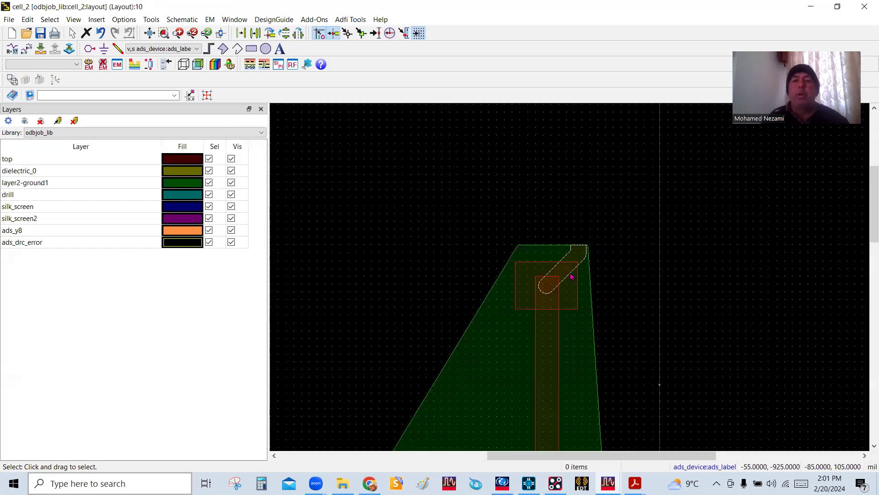
pyautogui.click(567, 266)
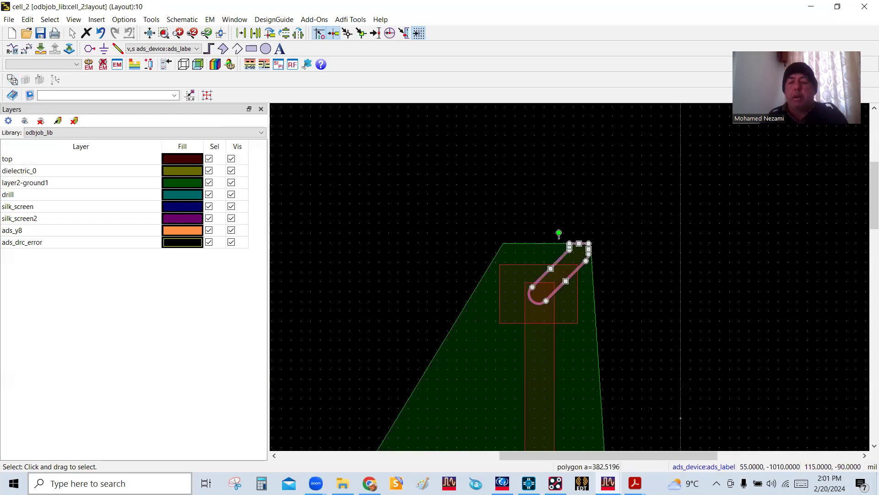
pyautogui.press('Delete')
pyautogui.scroll(-2, 629, 330)
pyautogui.scroll(-2, 596, 297)
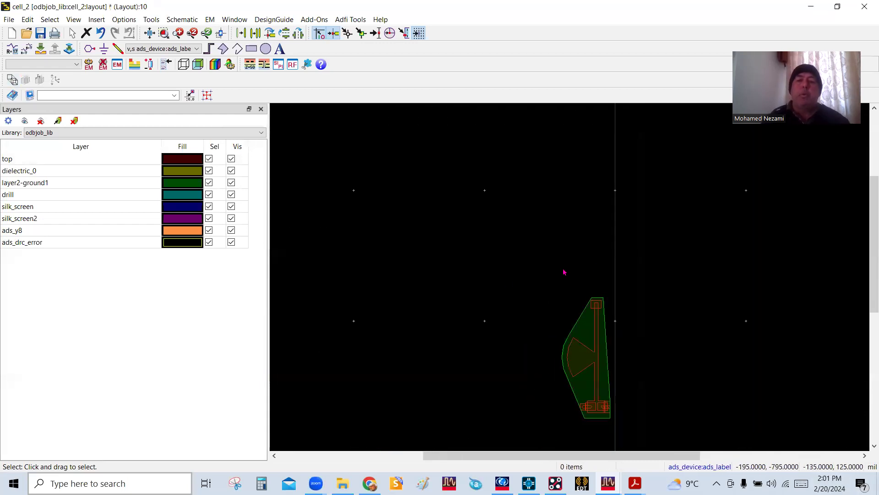
pyautogui.scroll(2, 573, 295)
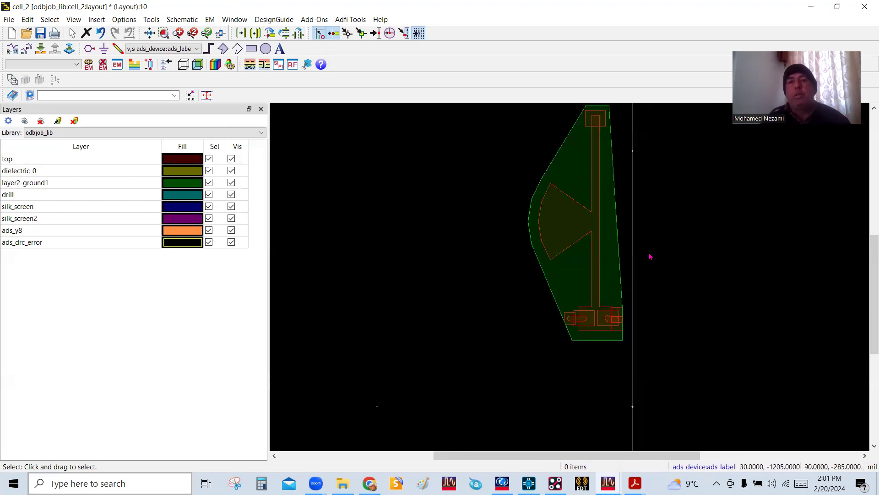
# Step: Close the cell_2 layout without saving its changes and switch to the Advanced Design System main window
pyautogui.click(864, 7)
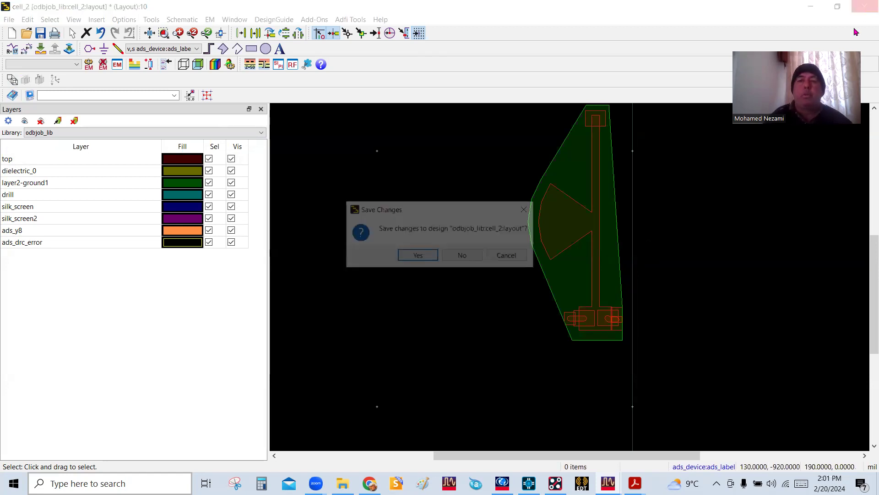
pyautogui.click(465, 257)
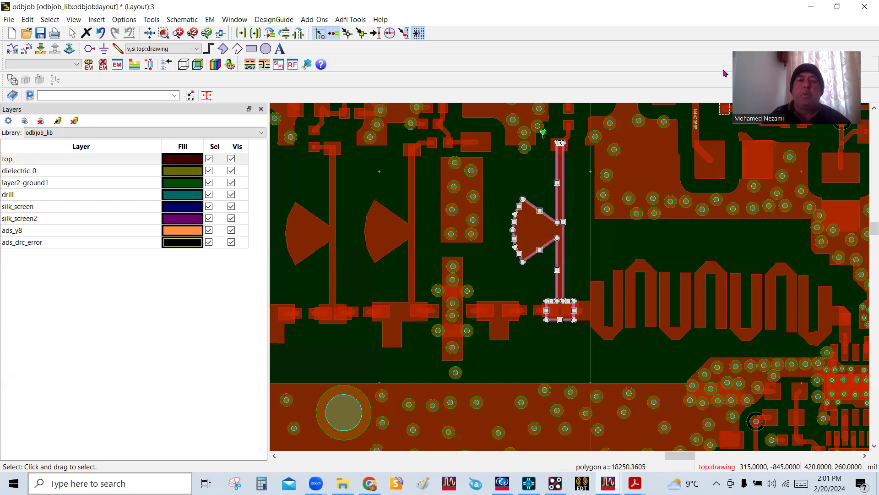
pyautogui.hotkey('alt', 'Tab')
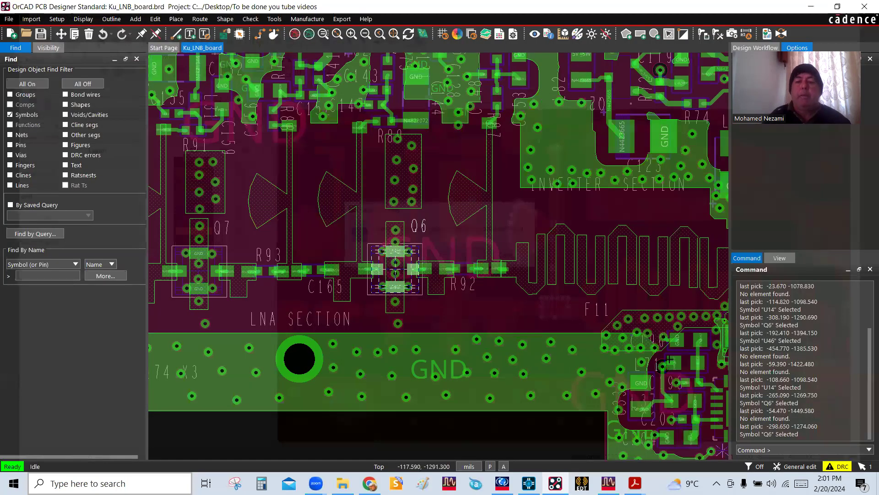
pyautogui.hotkey('alt', 'Tab')
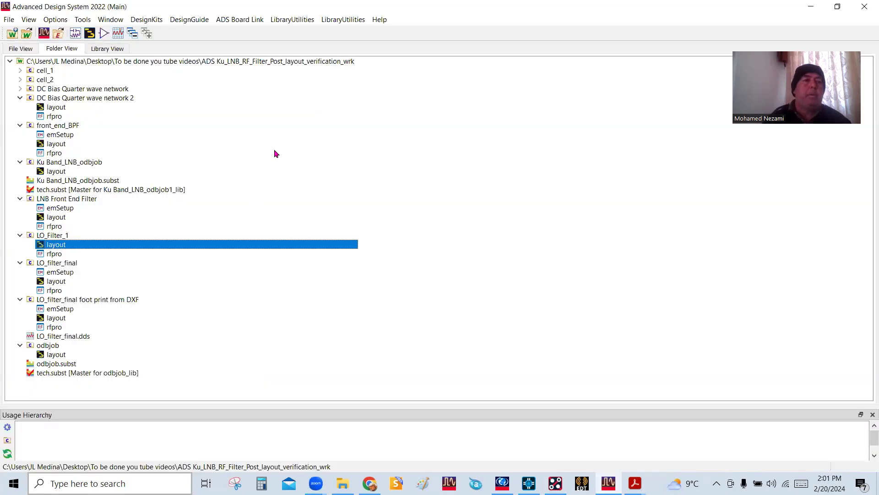
# Step: Open the layout view of the cell DC Bias Quarter wave network 2
pyautogui.doubleClick(38, 108)
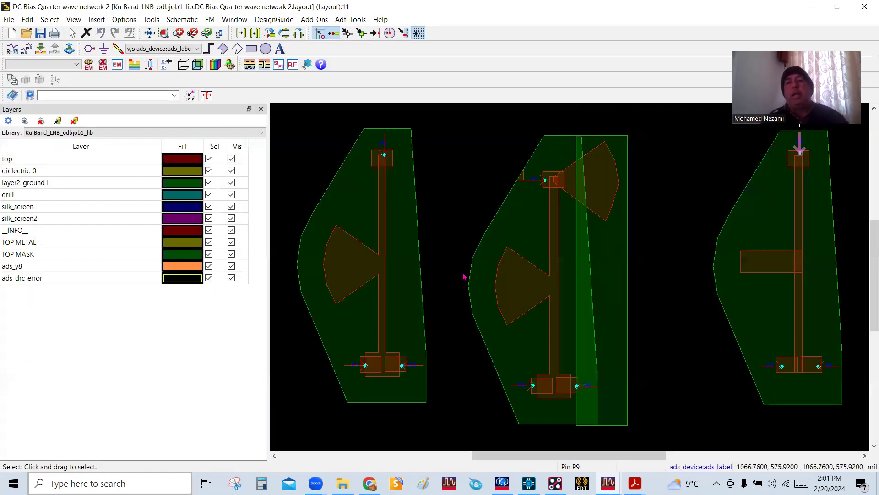
pyautogui.scroll(-2, 464, 278)
pyautogui.scroll(2, 515, 279)
pyautogui.scroll(2, 515, 280)
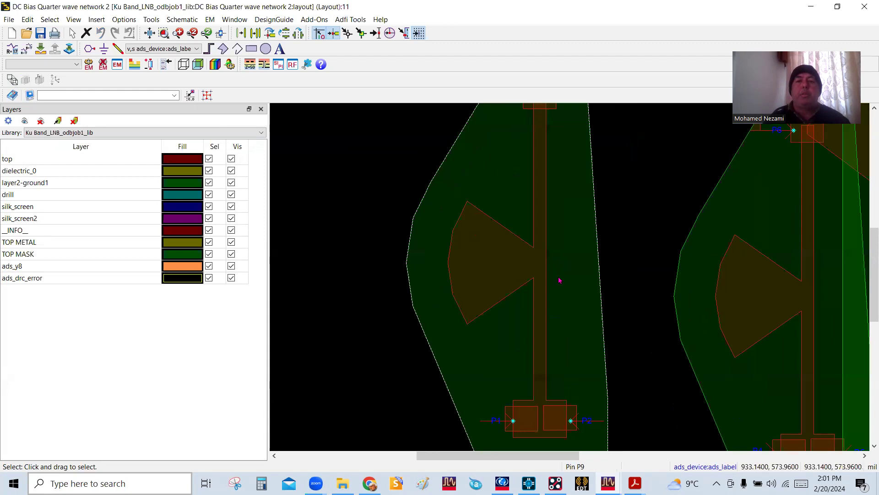
pyautogui.scroll(-1, 559, 281)
pyautogui.scroll(-1, 548, 227)
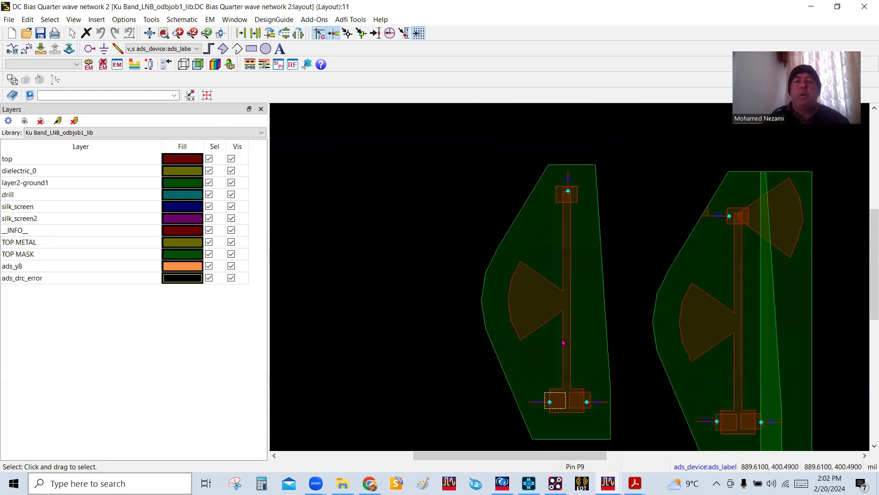
# Step: Examine the pads and pins P1, P2 and P3 of the single radial-stub quarter-wave bias network
pyautogui.scroll(3, 492, 289)
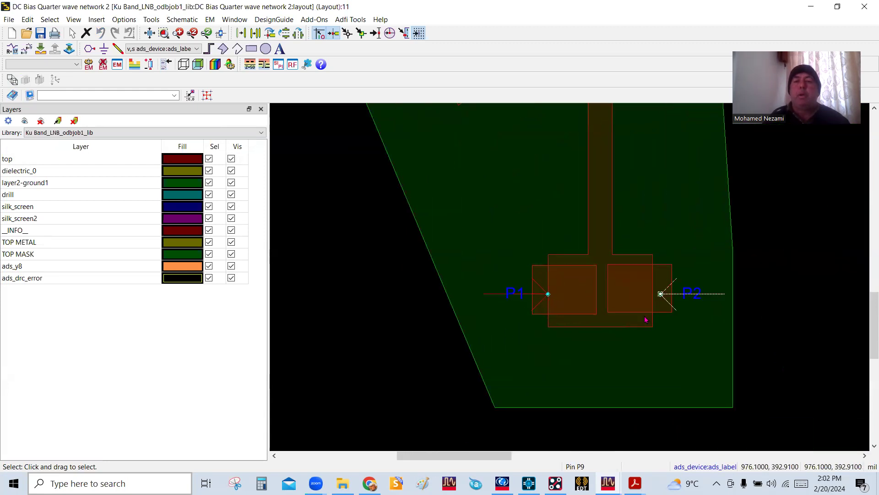
pyautogui.scroll(-3, 544, 301)
pyautogui.scroll(2, 573, 266)
pyautogui.scroll(3, 573, 266)
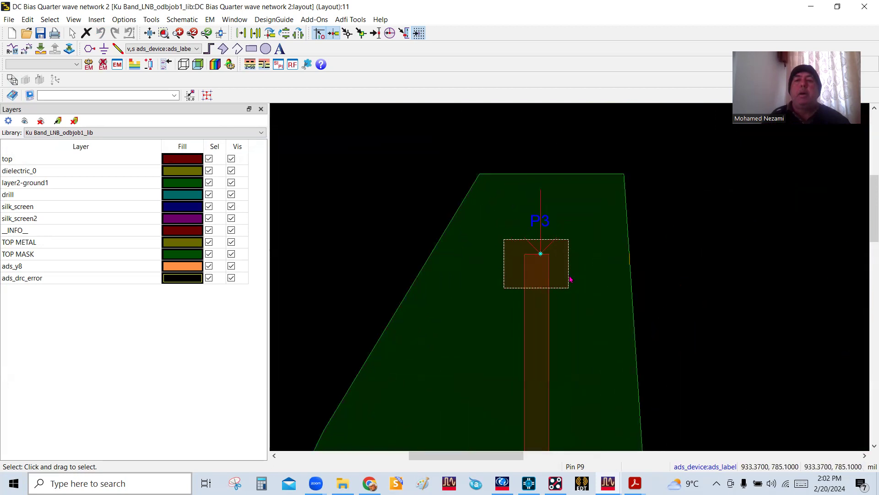
pyautogui.scroll(-1, 572, 280)
pyautogui.scroll(-3, 572, 281)
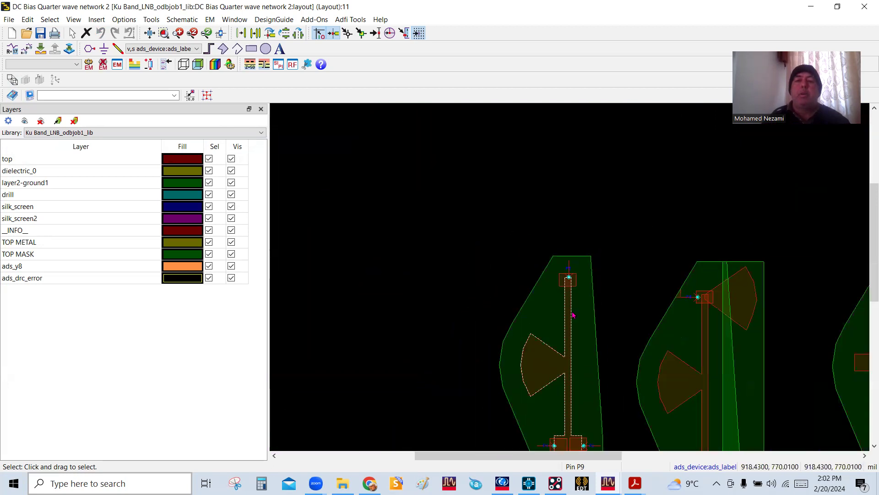
pyautogui.scroll(1, 570, 284)
pyautogui.scroll(-2, 568, 286)
pyautogui.scroll(-1, 568, 287)
pyautogui.scroll(1, 580, 249)
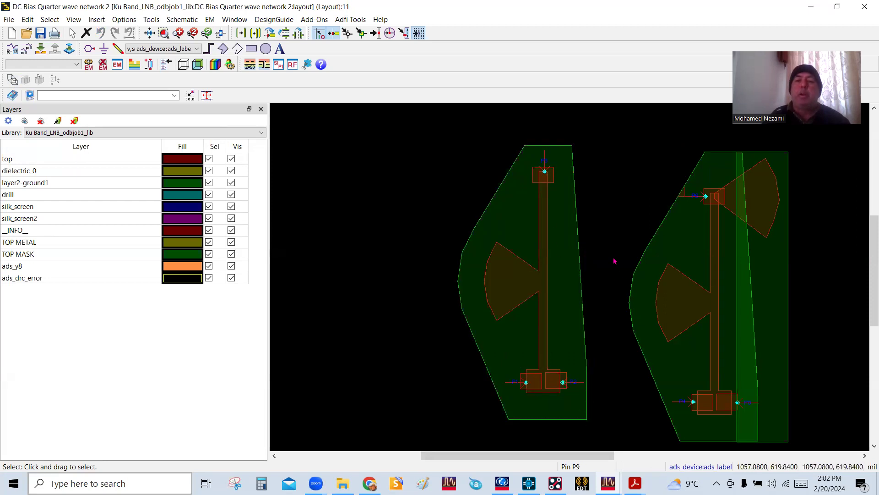
pyautogui.scroll(-2, 582, 277)
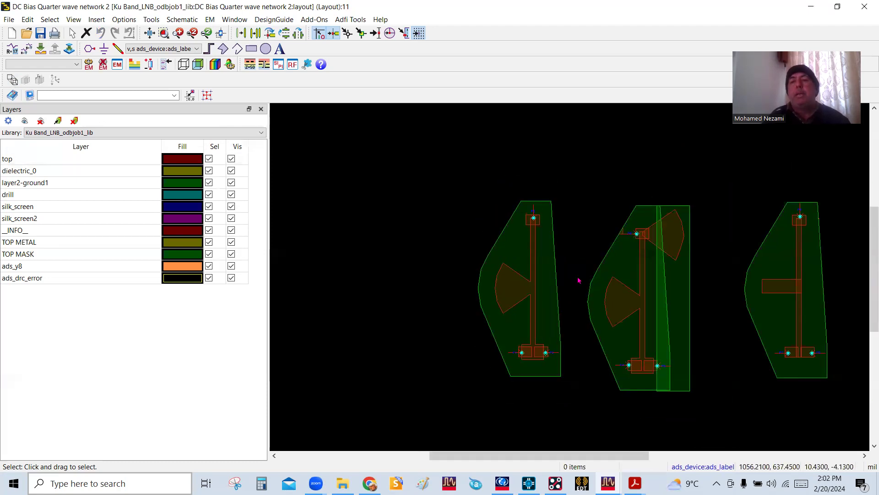
pyautogui.scroll(2, 578, 280)
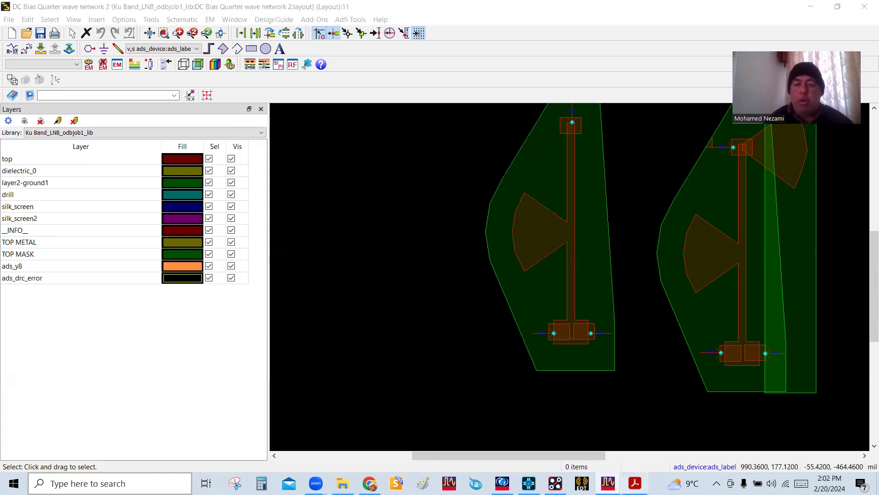
# Step: Switch to Acrobat to review the quarter-wave line equations and LNA bias network photos, and return to the ADS bias network layout
pyautogui.click(634, 484)
pyautogui.click(755, 457)
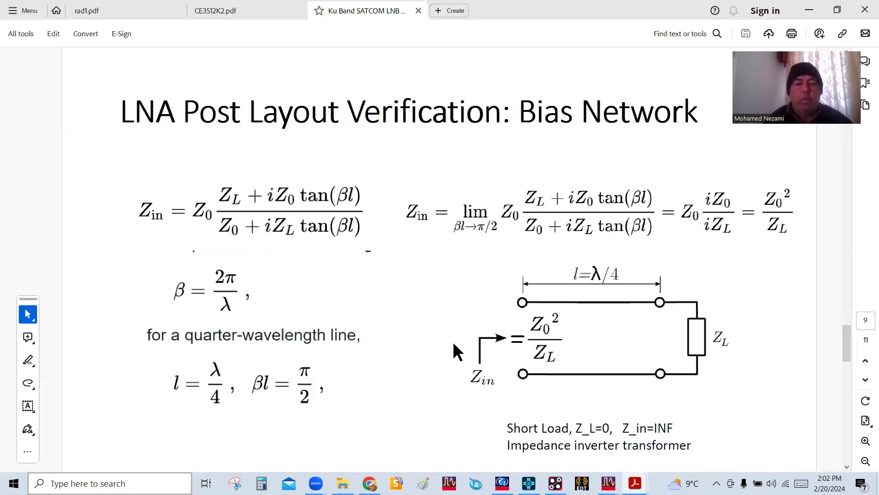
pyautogui.scroll(-3, 425, 339)
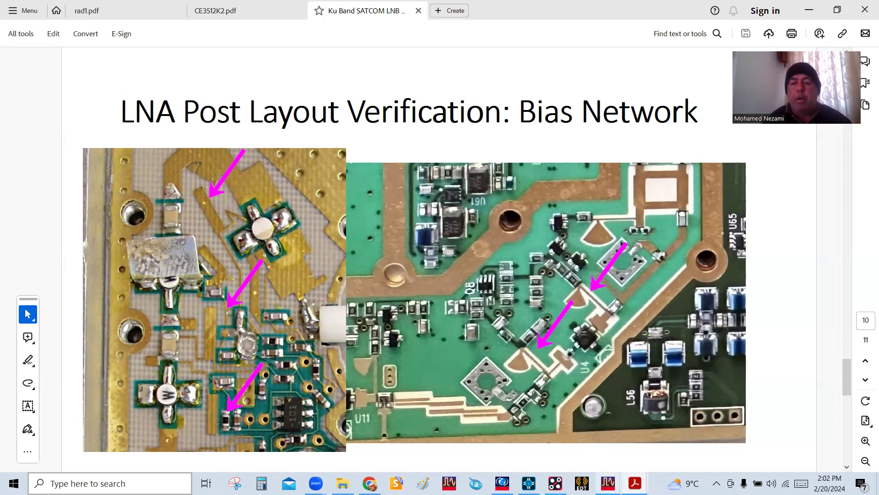
pyautogui.moveTo(608, 483)
pyautogui.click(648, 455)
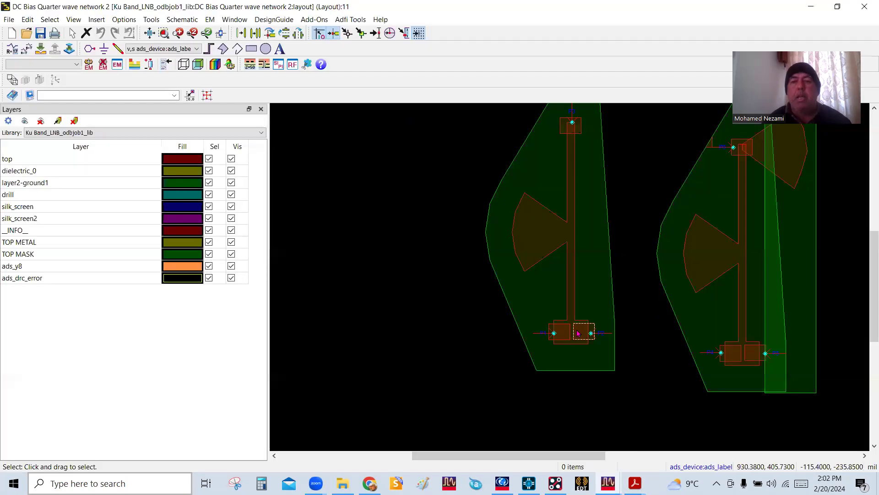
pyautogui.scroll(4, 565, 276)
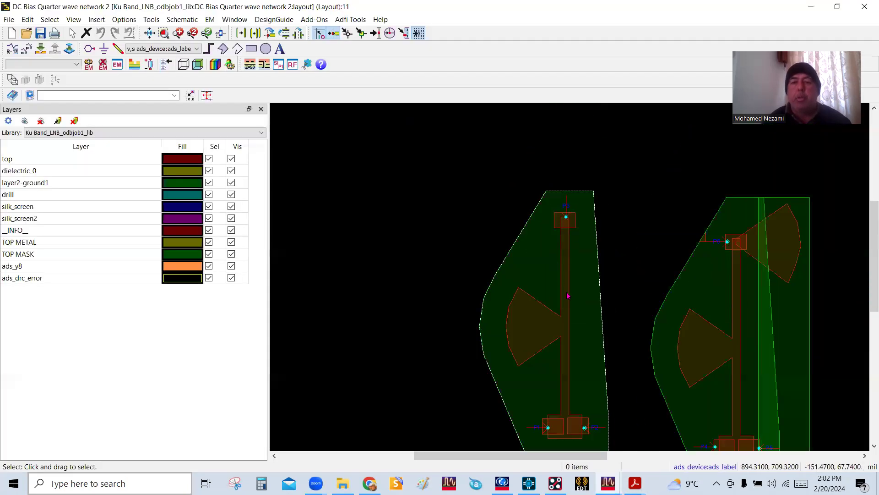
# Step: Switch to OrCAD to examine the radial-stub bias line next to Q6, and return to the ADS bias network layout
pyautogui.click(582, 483)
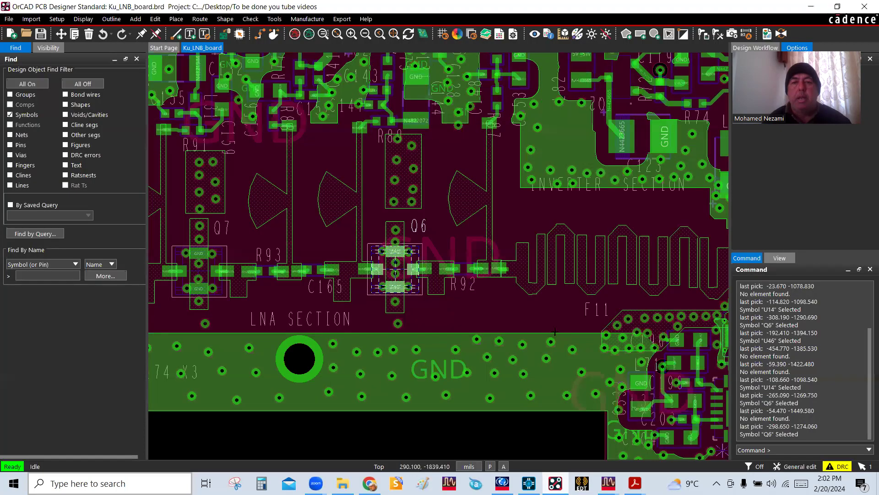
pyautogui.scroll(2, 496, 112)
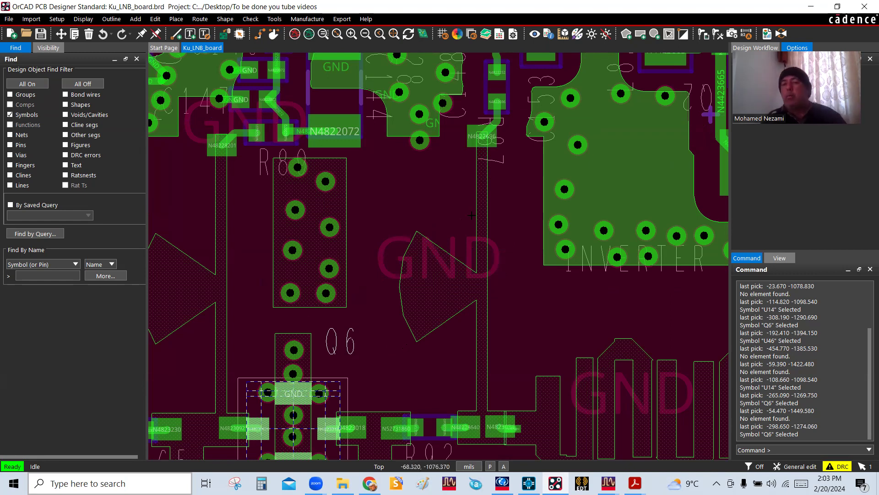
pyautogui.scroll(-2, 484, 186)
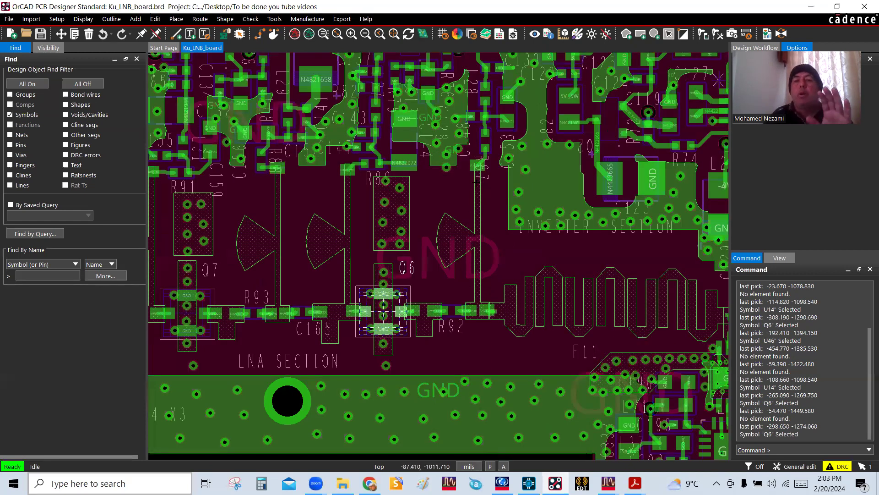
pyautogui.scroll(2, 478, 181)
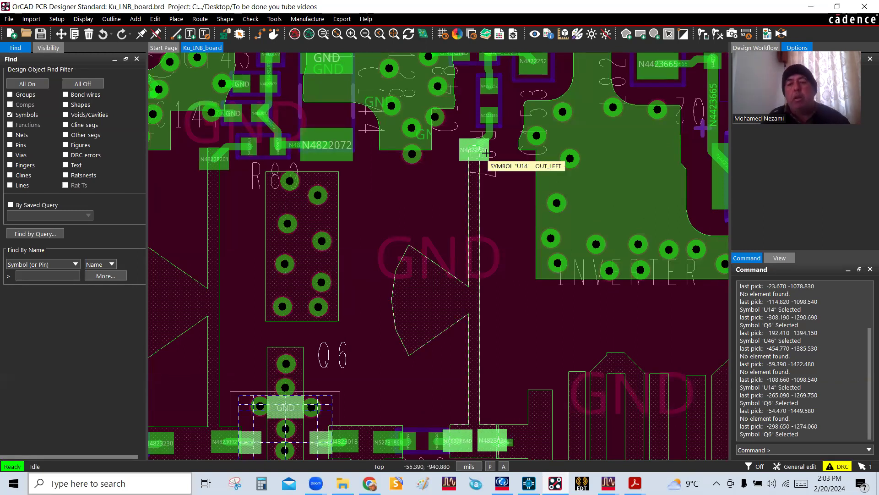
pyautogui.click(608, 483)
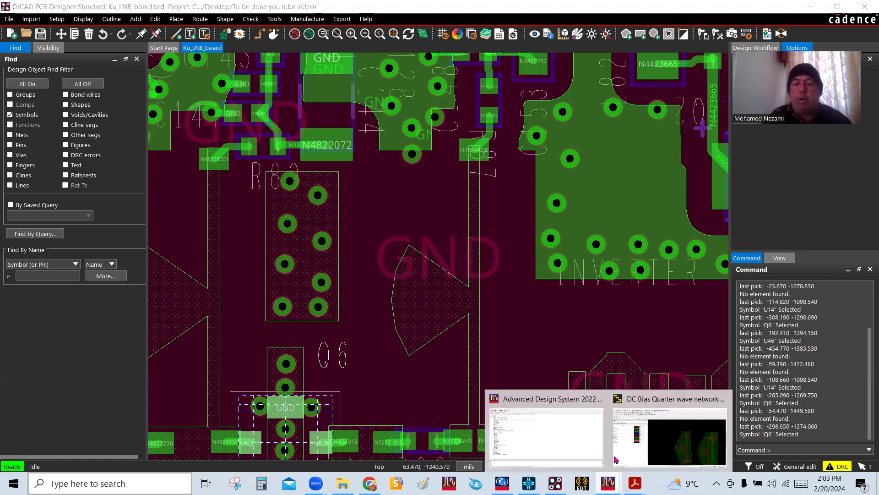
pyautogui.click(615, 460)
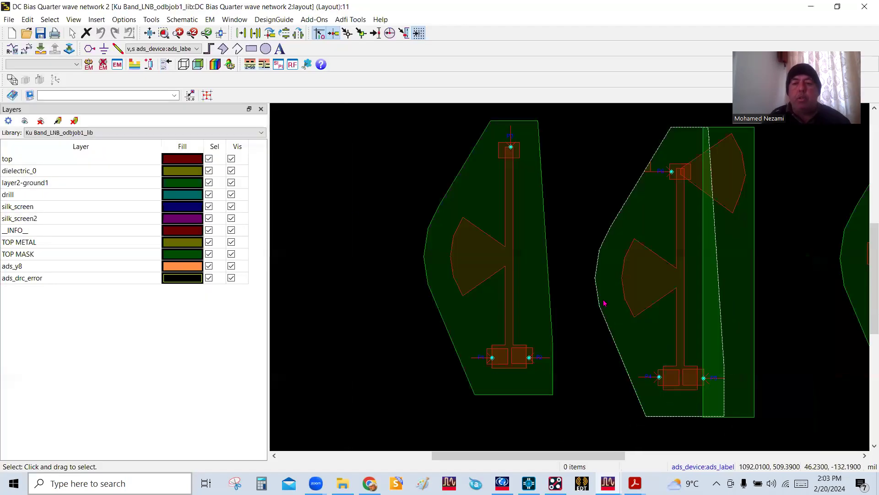
# Step: Compare the single radial-stub bias network with the variant that has a second radial stub at the DC feed pad
pyautogui.scroll(-2, 604, 303)
pyautogui.scroll(1, 529, 277)
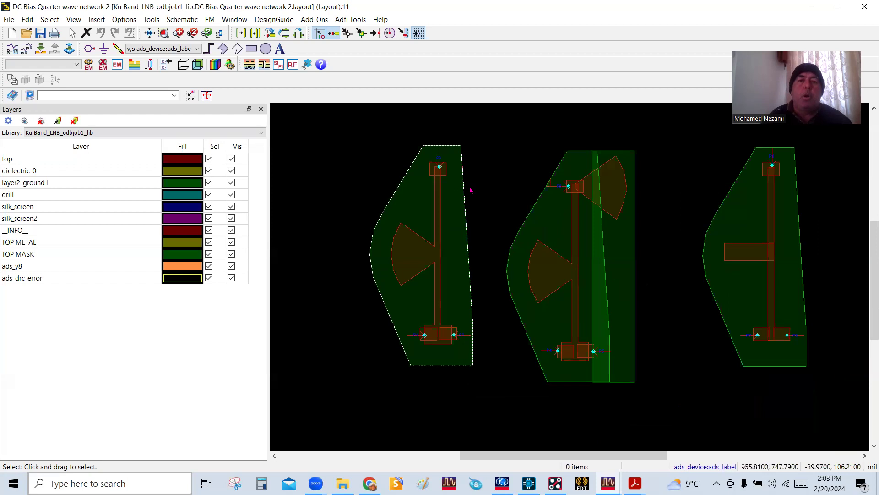
pyautogui.scroll(1, 471, 190)
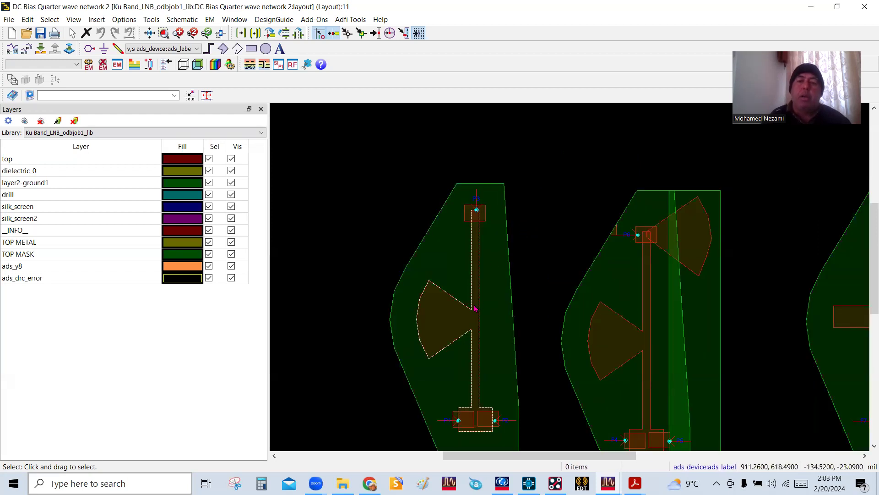
pyautogui.scroll(-2, 596, 316)
pyautogui.scroll(1, 598, 303)
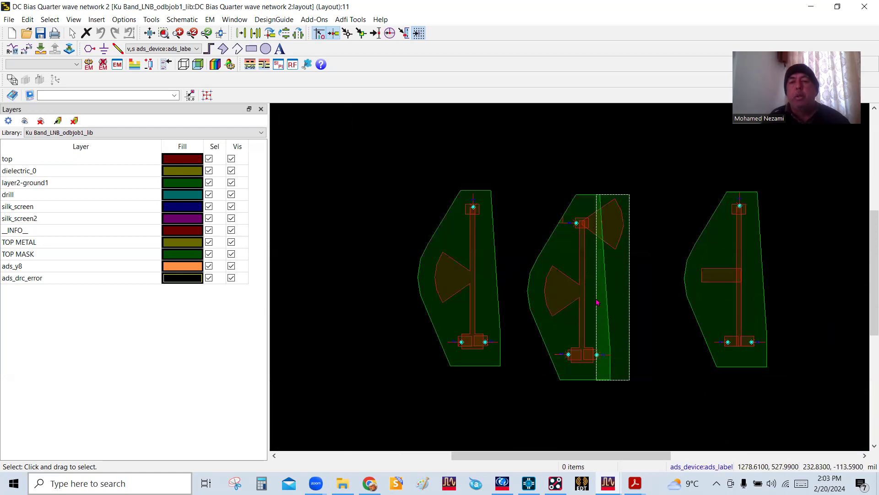
pyautogui.scroll(1, 601, 288)
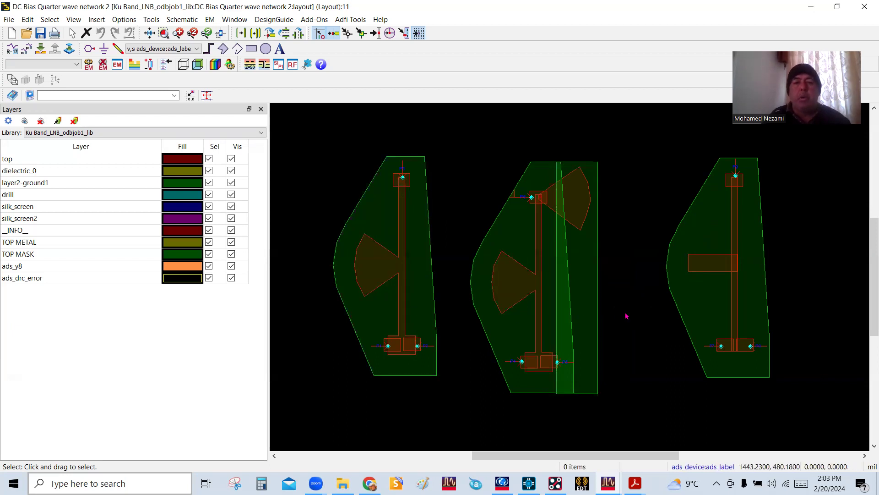
pyautogui.scroll(1, 566, 269)
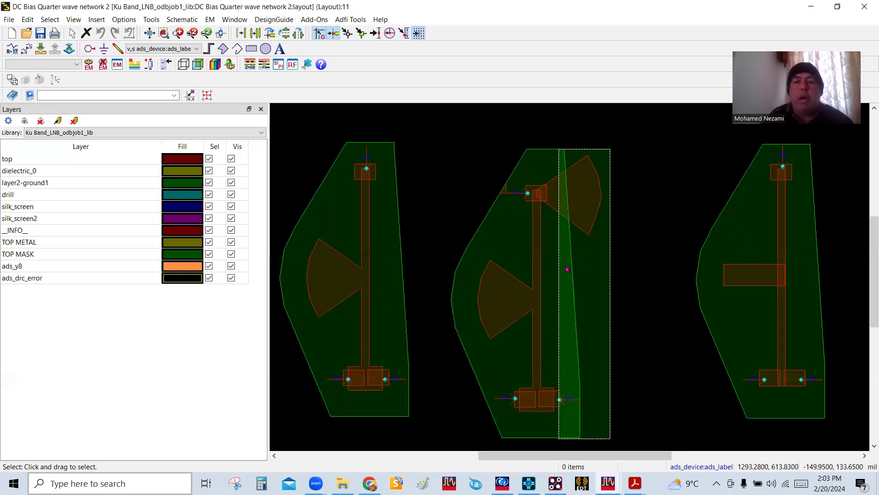
pyautogui.click(577, 228)
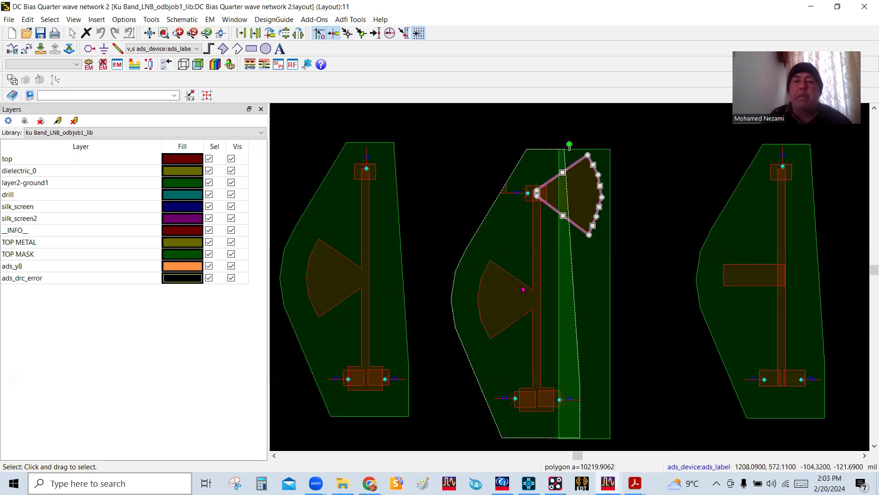
pyautogui.click(634, 171)
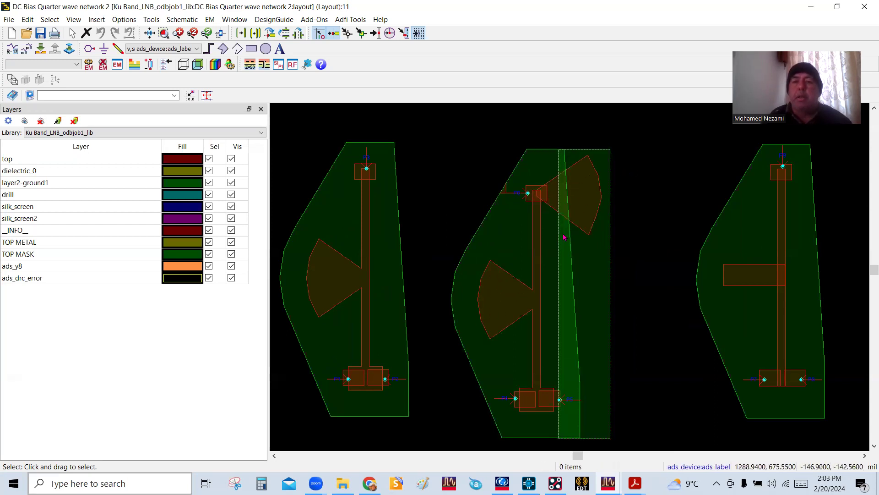
# Step: Examine the bias network variant with the rectangular open stub and compare it with the two radial-stub variants
pyautogui.scroll(-1, 558, 229)
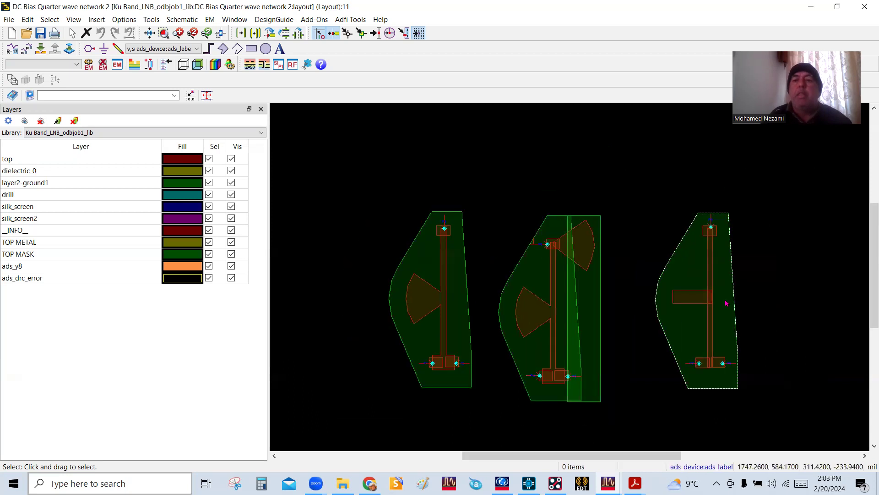
pyautogui.scroll(1, 609, 287)
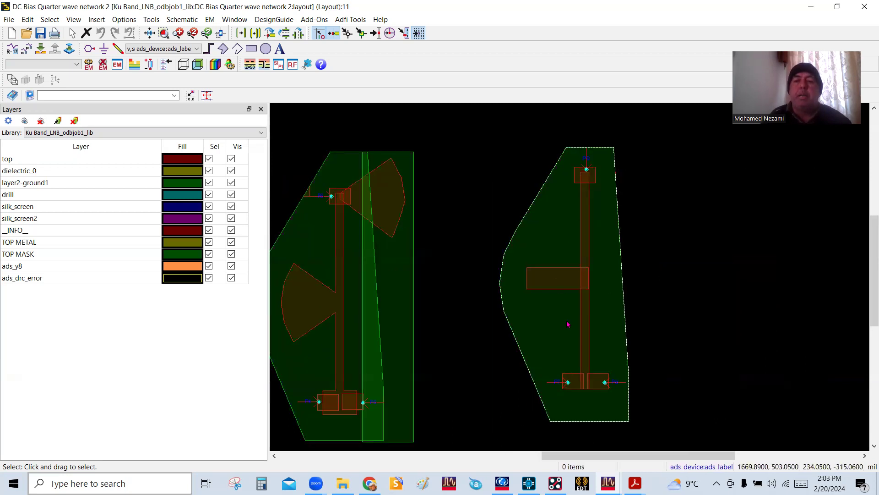
pyautogui.click(557, 272)
pyautogui.click(726, 308)
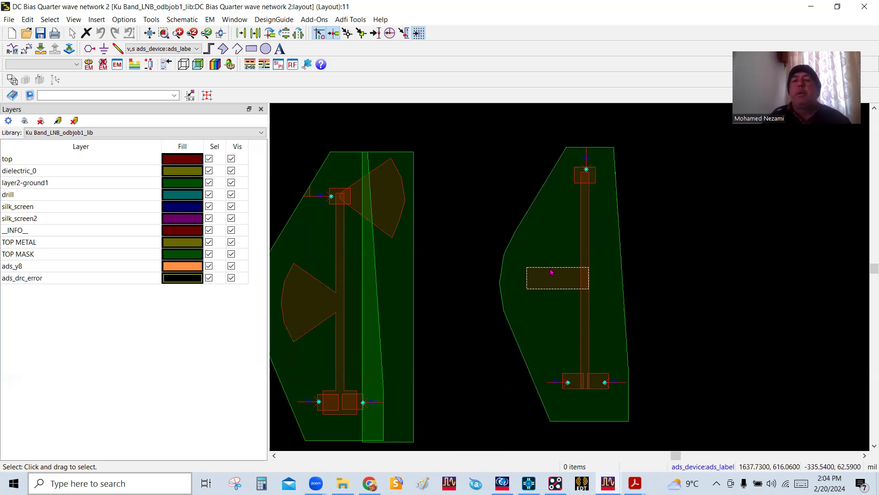
pyautogui.scroll(-2, 551, 272)
pyautogui.scroll(3, 563, 280)
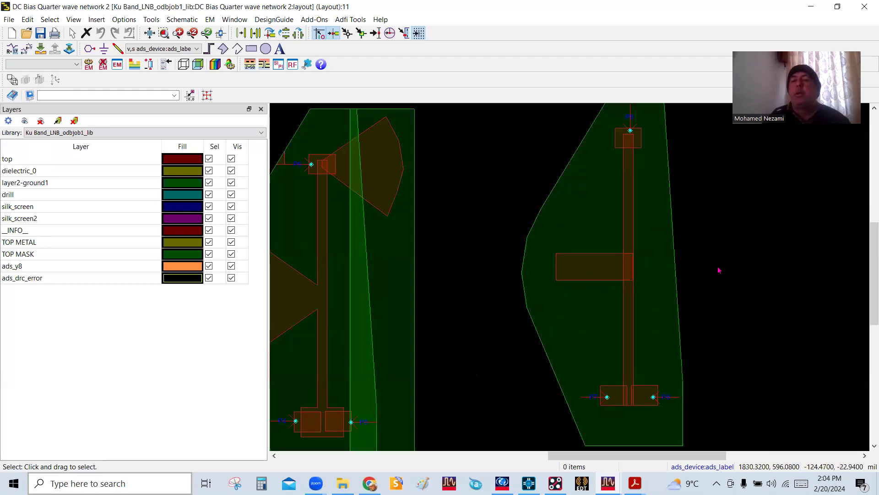
pyautogui.scroll(-3, 589, 279)
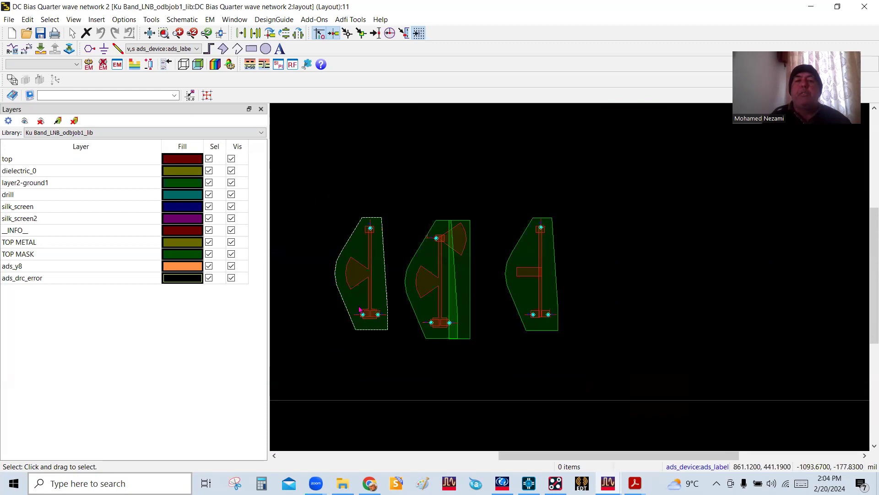
pyautogui.moveTo(483, 288); pyautogui.dragTo(632, 261)
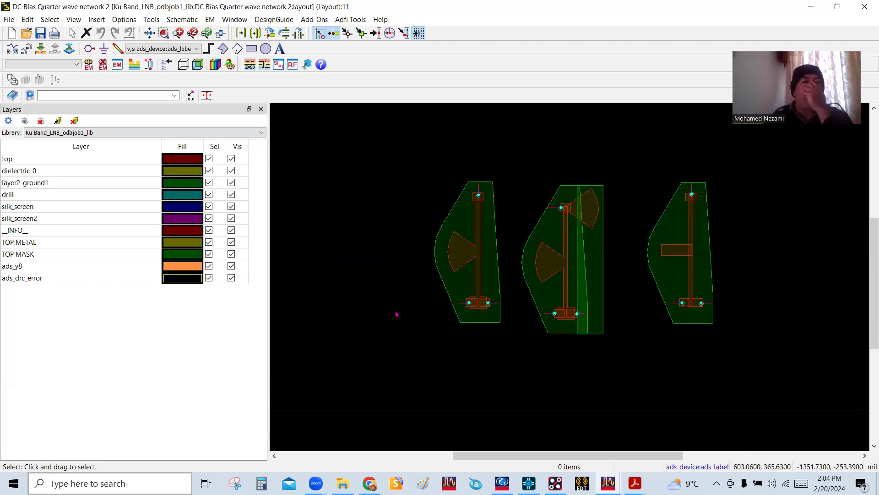
# Step: Open the bias network layout in RFPro, show its dielectrics as solid, and inspect the three networks in 3D from above
pyautogui.click(295, 69)
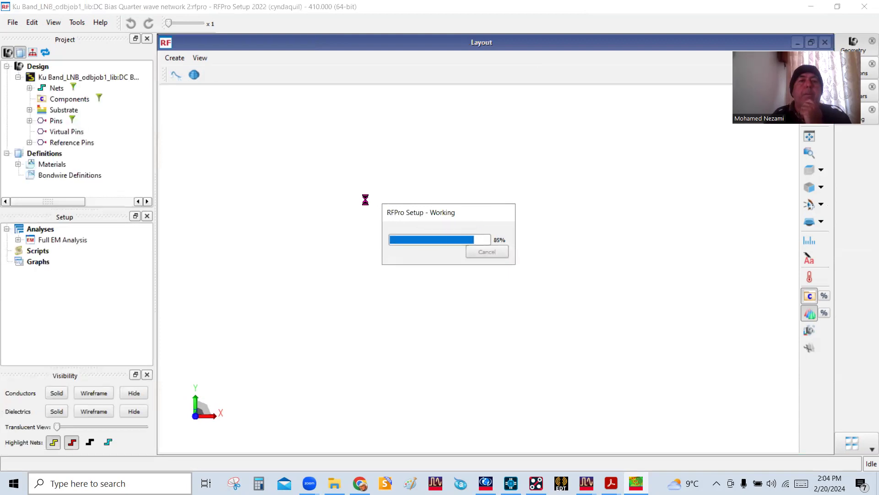
pyautogui.moveTo(433, 310); pyautogui.dragTo(409, 289)
pyautogui.click(56, 411)
pyautogui.moveTo(568, 328); pyautogui.dragTo(581, 209)
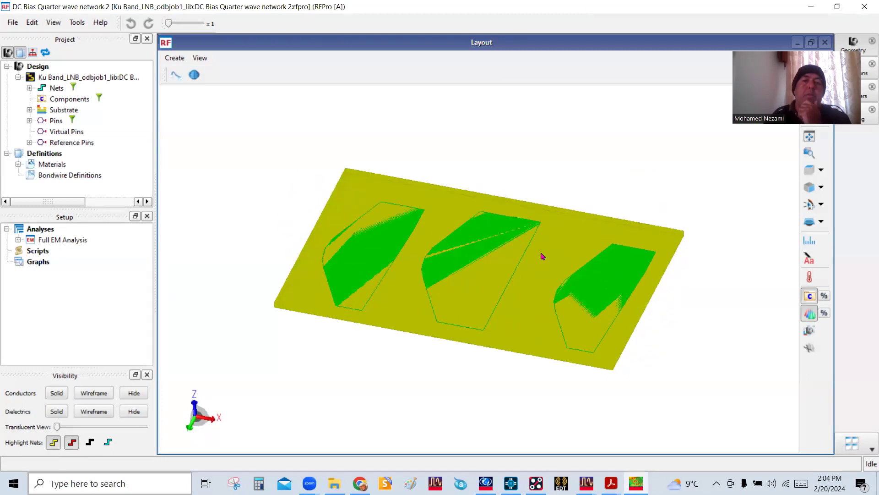
pyautogui.moveTo(542, 256); pyautogui.dragTo(481, 262)
pyautogui.moveTo(510, 228); pyautogui.dragTo(563, 353)
pyautogui.scroll(2, 369, 325)
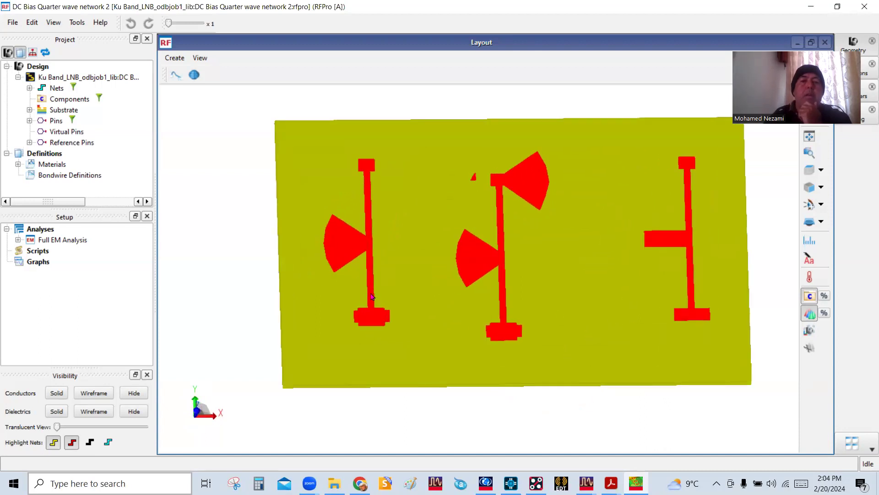
# Step: Switch to OrCAD and examine resistor R92 between Q6 and the radial-stub bias line
pyautogui.moveTo(354, 321)
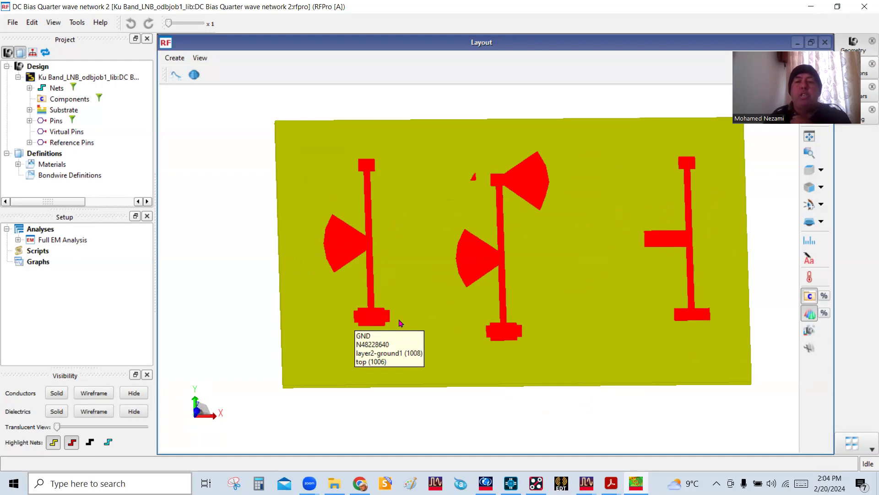
pyautogui.moveTo(399, 322)
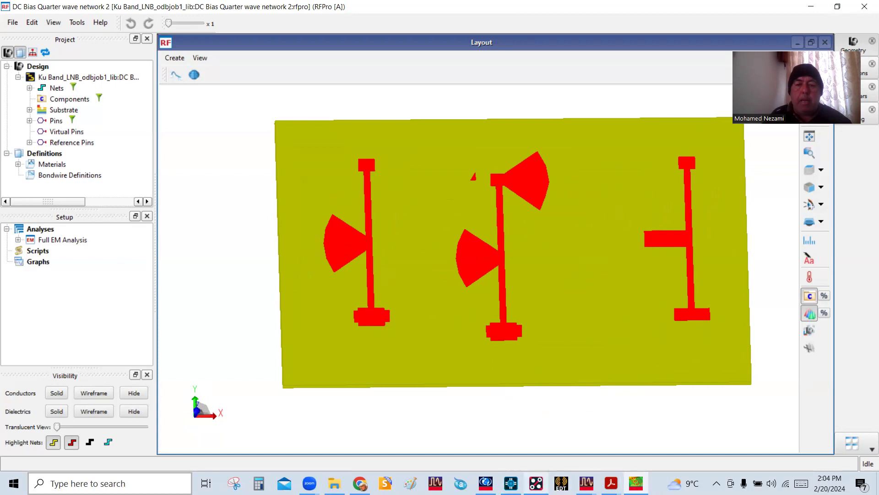
pyautogui.click(536, 471)
pyautogui.scroll(-3, 497, 320)
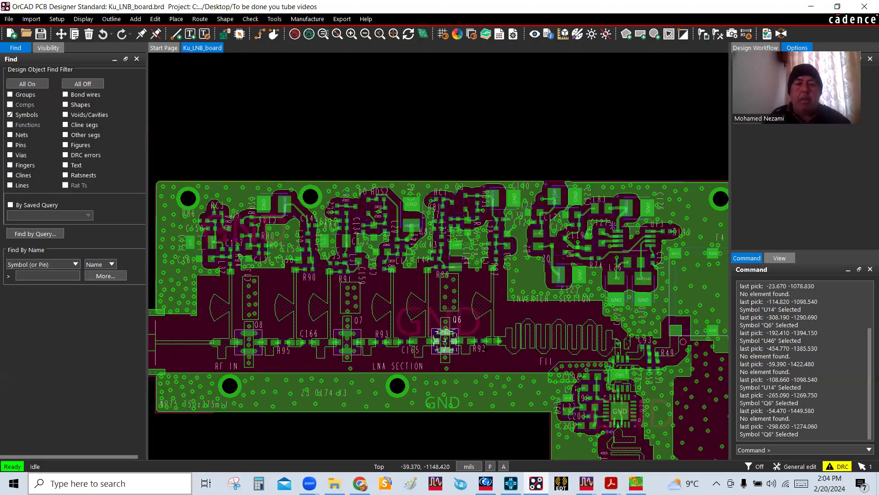
pyautogui.scroll(3, 487, 349)
pyautogui.scroll(2, 528, 322)
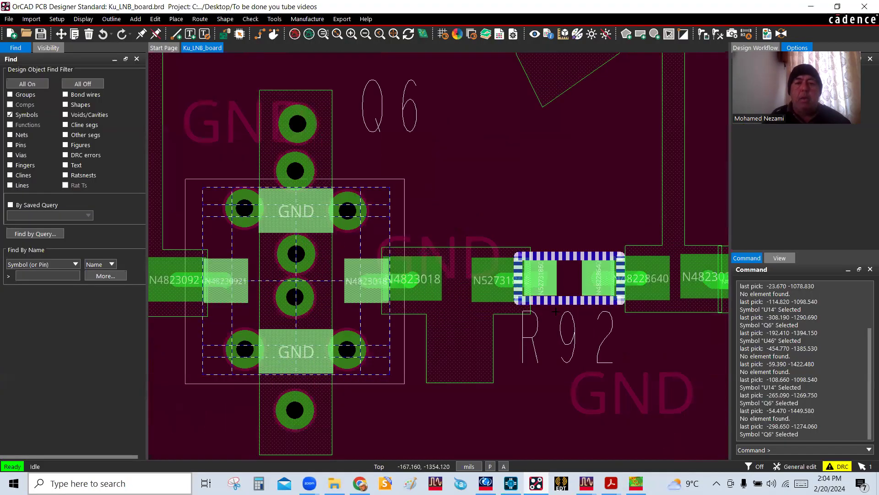
pyautogui.click(458, 325)
pyautogui.click(458, 324)
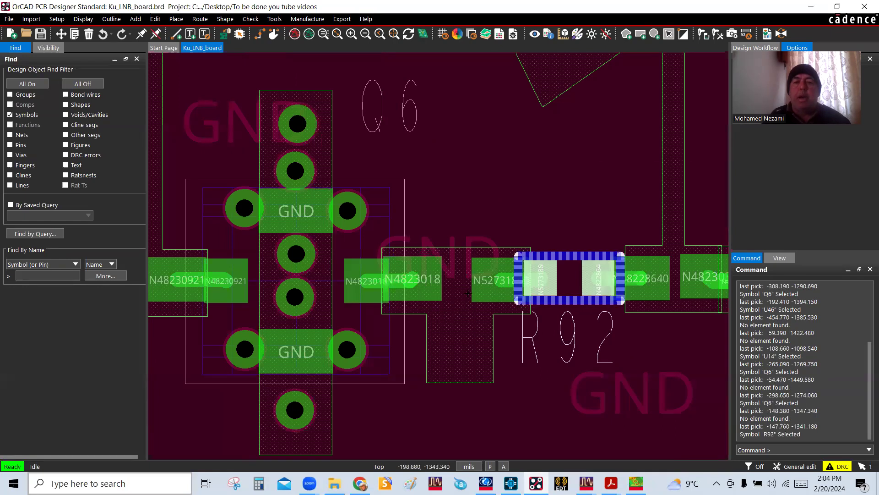
pyautogui.scroll(-2, 463, 292)
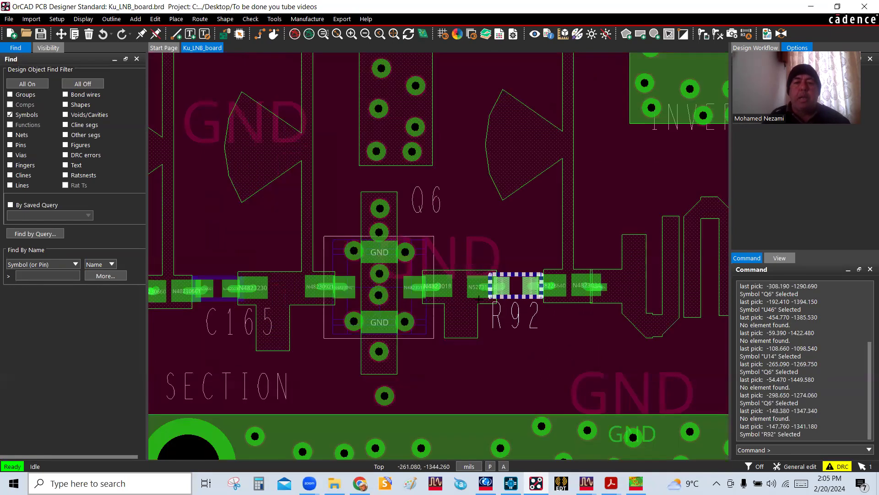
pyautogui.scroll(3, 540, 298)
pyautogui.scroll(-3, 509, 291)
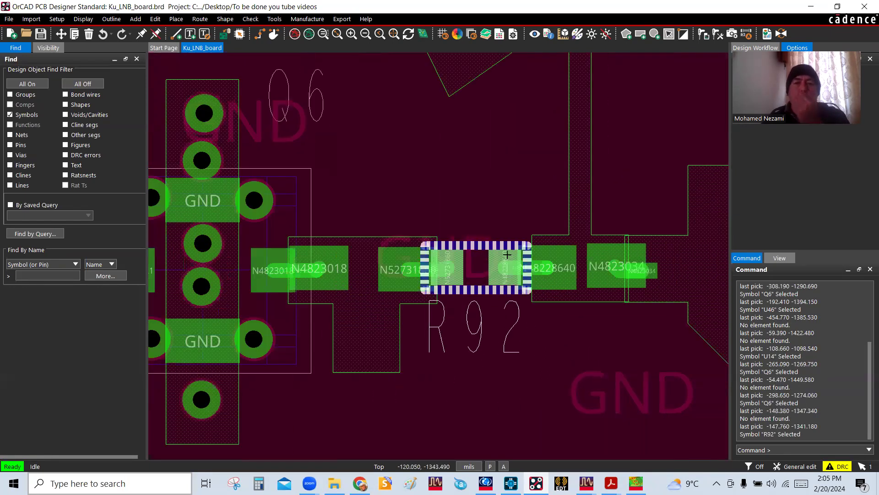
pyautogui.click(497, 281)
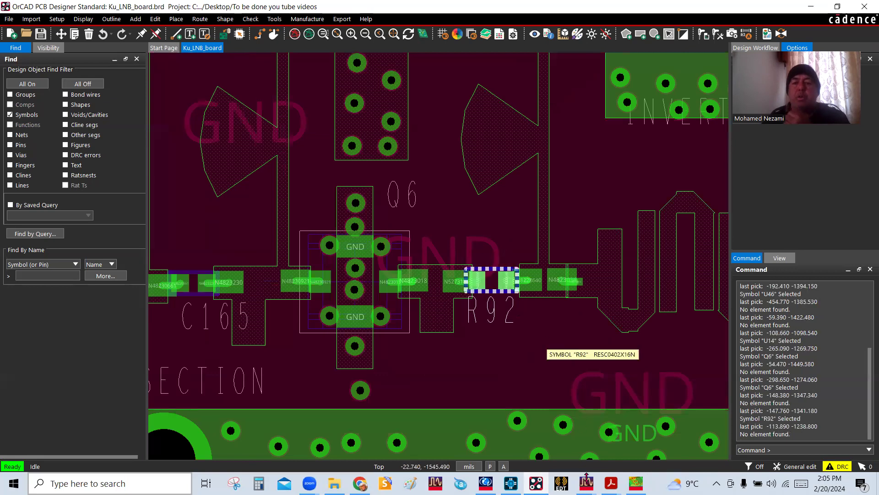
# Step: Open the Ku Band SATCOM LNB Design PDF at the bias network slide and study the gate and drain bias schematics
pyautogui.moveTo(611, 483)
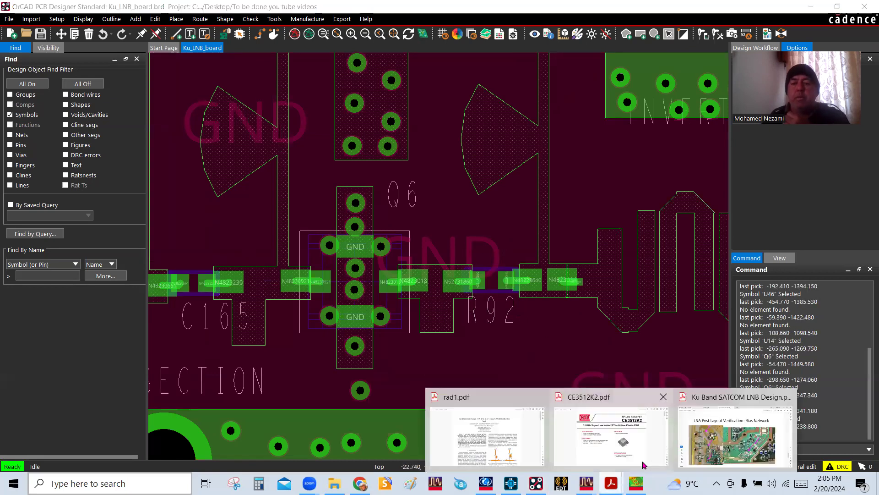
pyautogui.click(696, 453)
pyautogui.scroll(-1, 590, 390)
pyautogui.scroll(1, 590, 391)
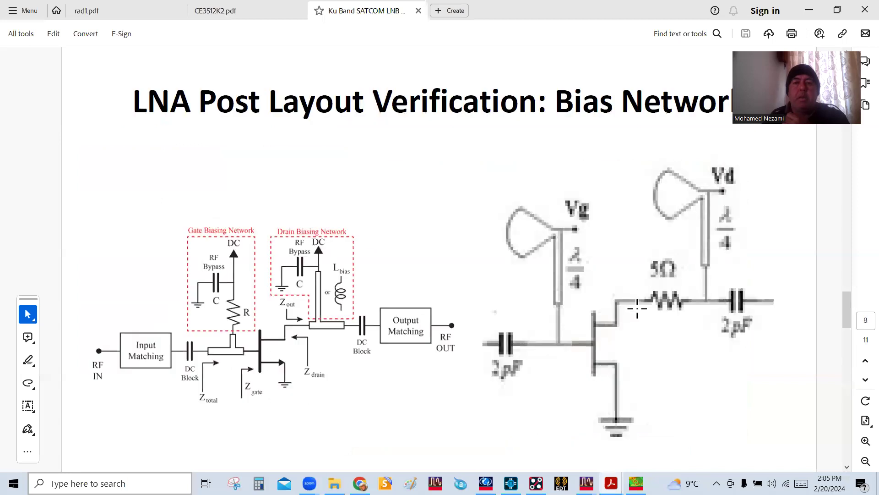
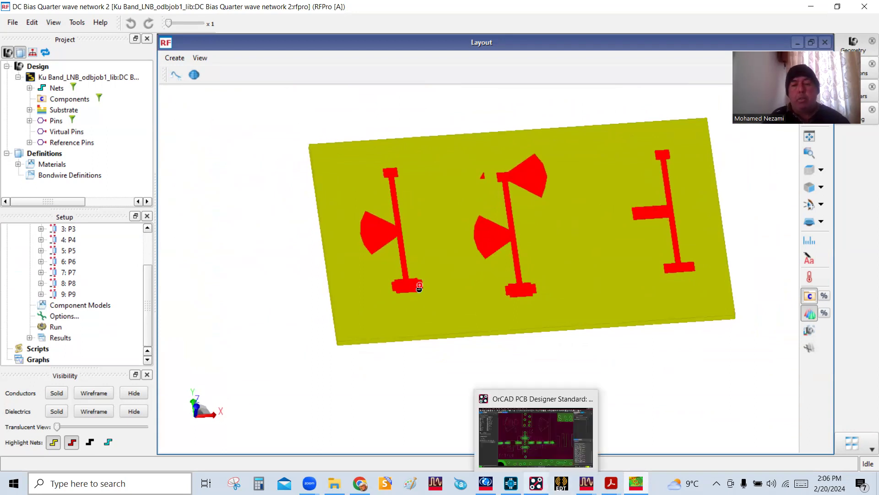
# Step: Return to the OrCAD board and inspect the radial-stub bias lines around Q6, including R92's position
pyautogui.click(502, 429)
pyautogui.scroll(-2, 501, 335)
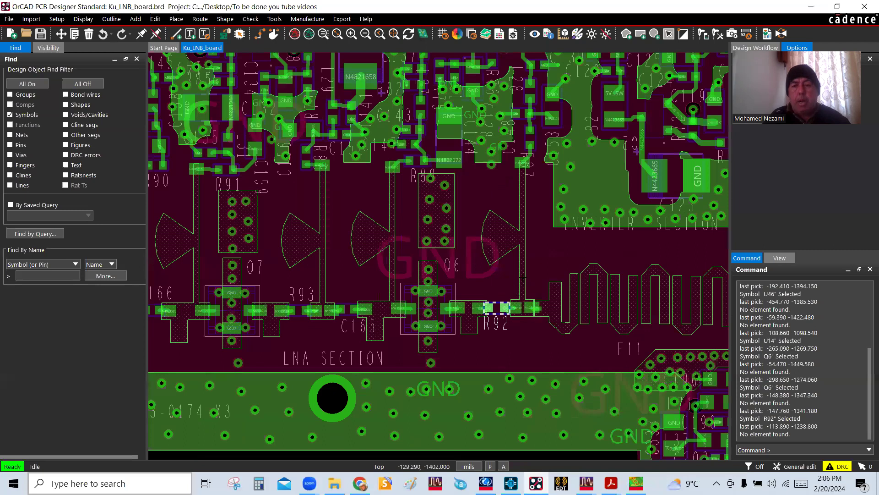
pyautogui.scroll(2, 520, 280)
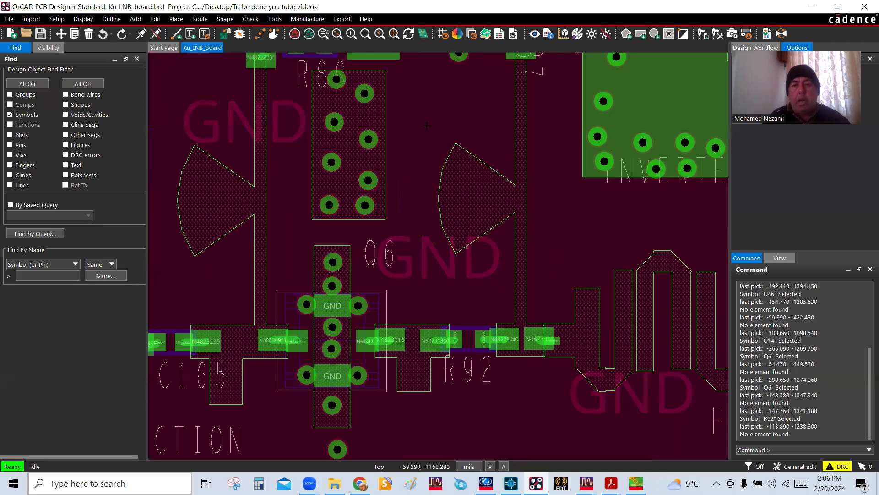
pyautogui.click(810, 7)
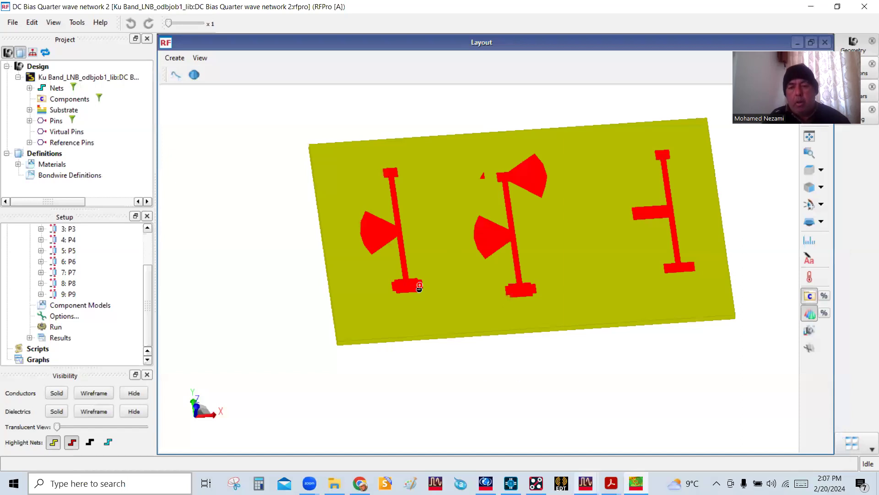
# Step: Switch to the ADS bias network layout and compare the two radial-stub variants with the rectangular open-stub variant
pyautogui.moveTo(586, 483)
pyautogui.click(650, 440)
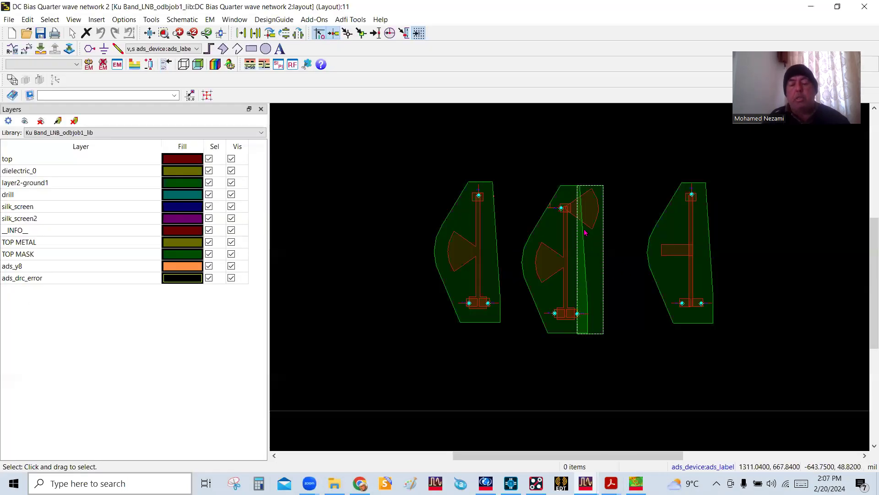
pyautogui.scroll(2, 604, 167)
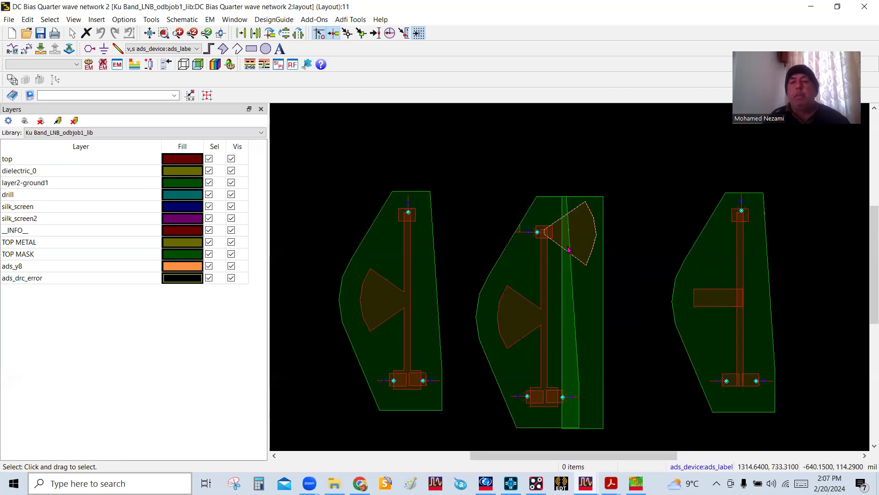
pyautogui.scroll(1, 670, 310)
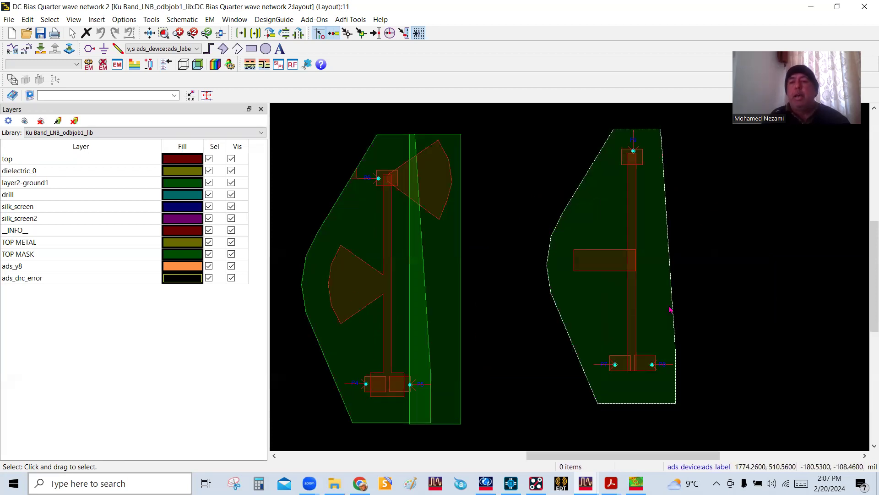
pyautogui.click(590, 257)
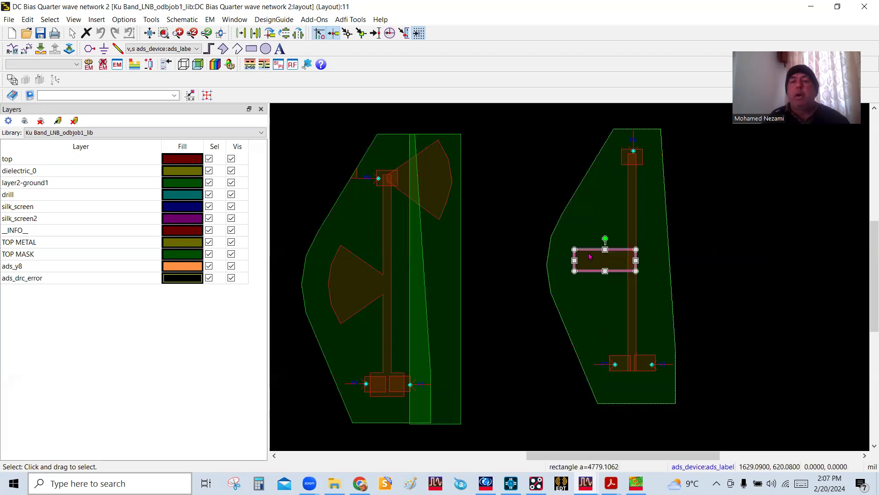
pyautogui.click(718, 252)
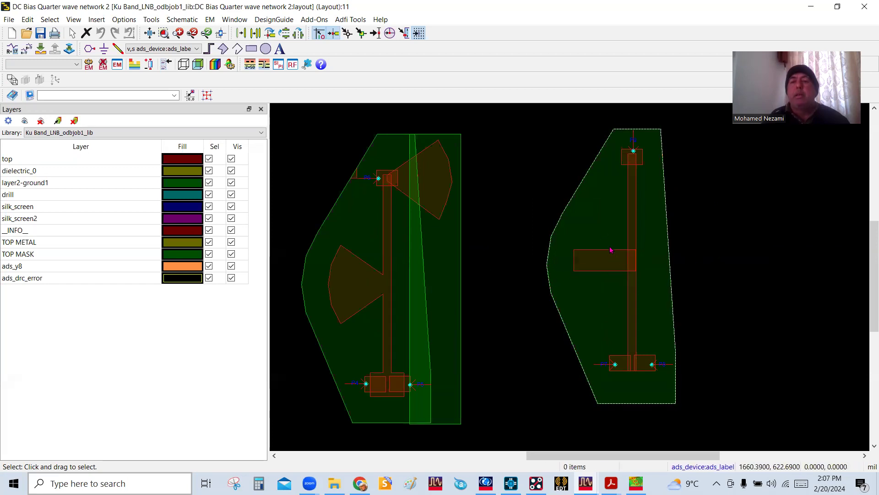
pyautogui.scroll(-4, 614, 276)
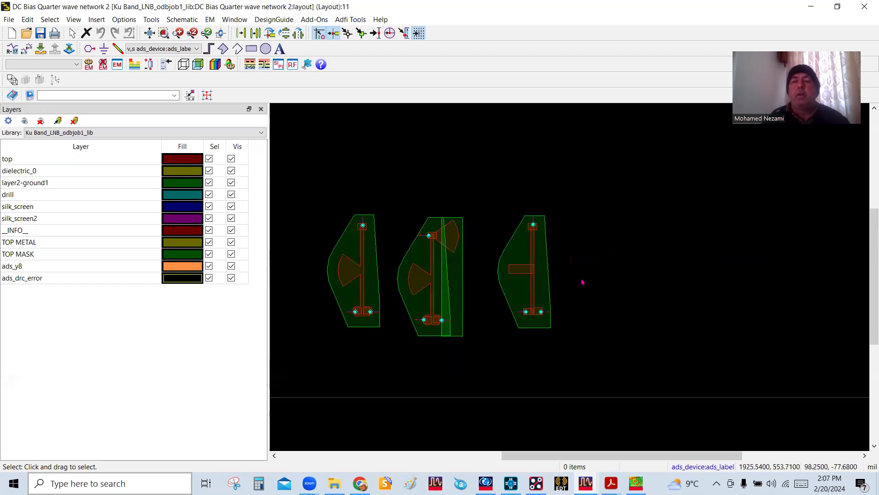
pyautogui.scroll(1, 591, 284)
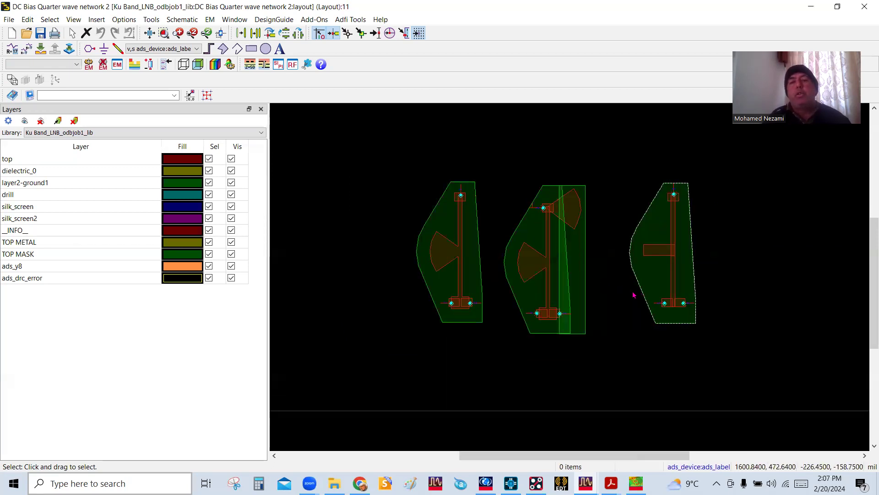
pyautogui.scroll(1, 538, 271)
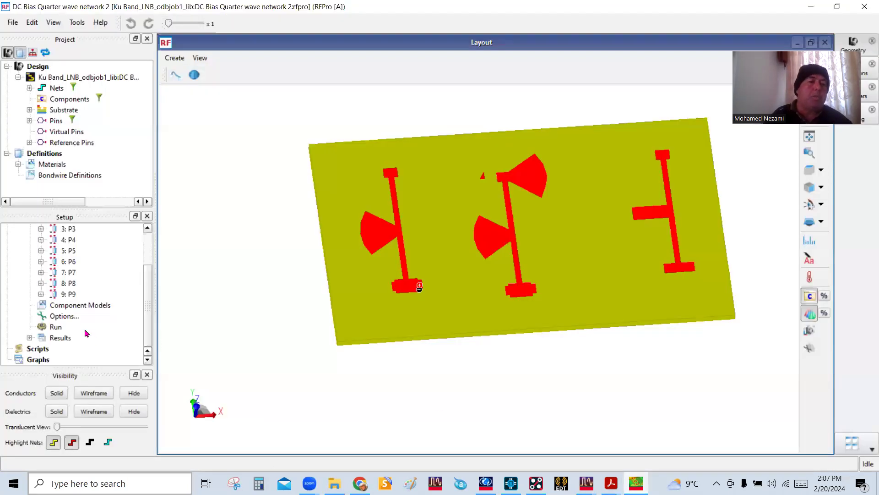
# Step: Plot the magnitudes of S(1,1) and S(1,2) from the RFPro Full EM Analysis results, with the whole S(1,2) curve in view
pyautogui.click(30, 337)
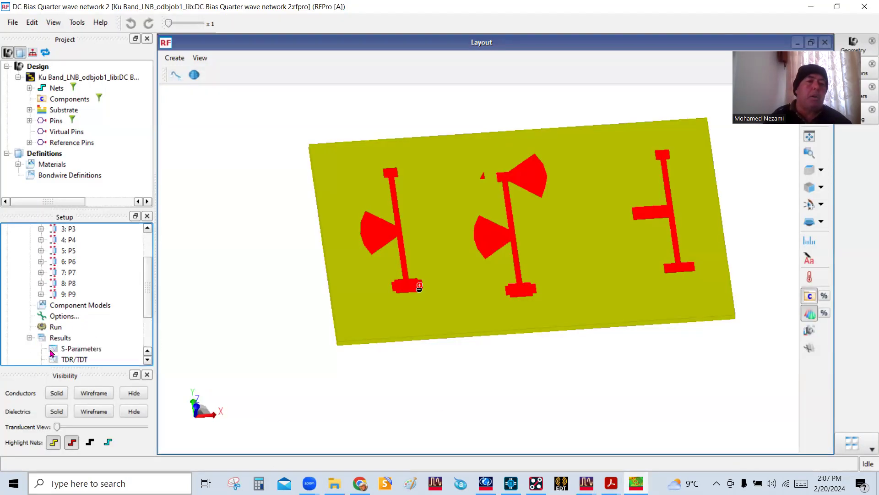
pyautogui.click(84, 349)
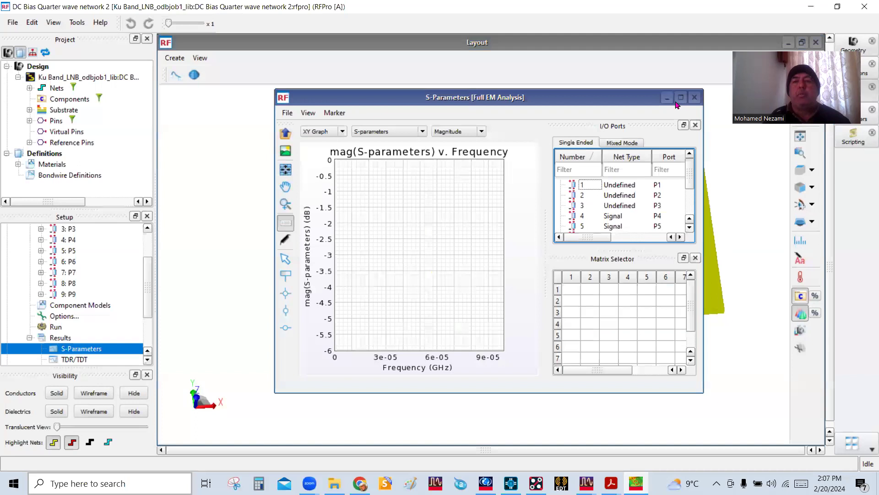
pyautogui.click(680, 97)
pyautogui.click(702, 349)
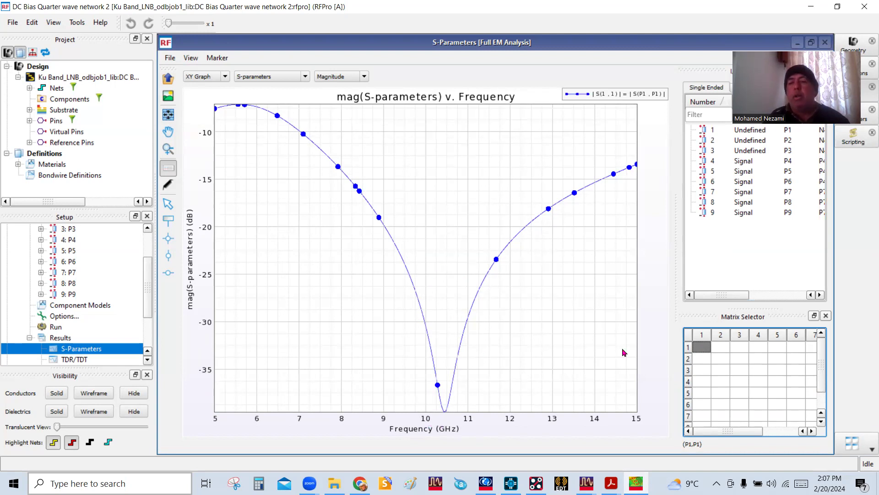
pyautogui.click(723, 344)
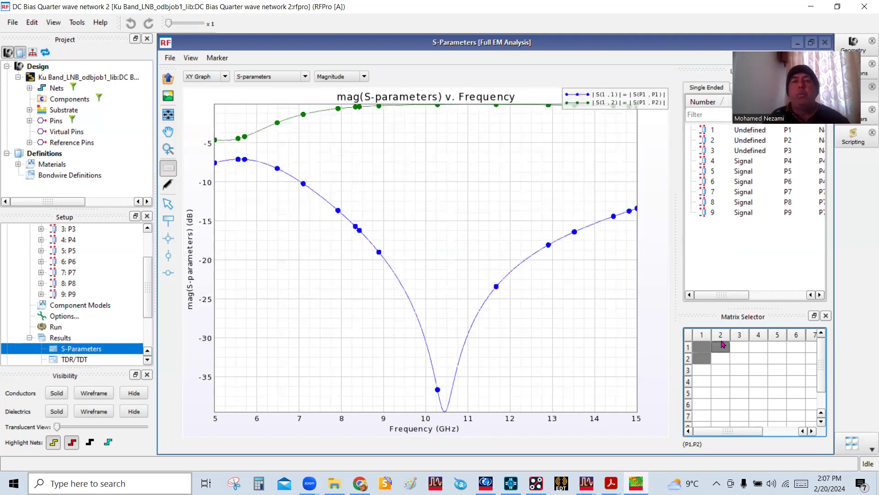
pyautogui.click(478, 141)
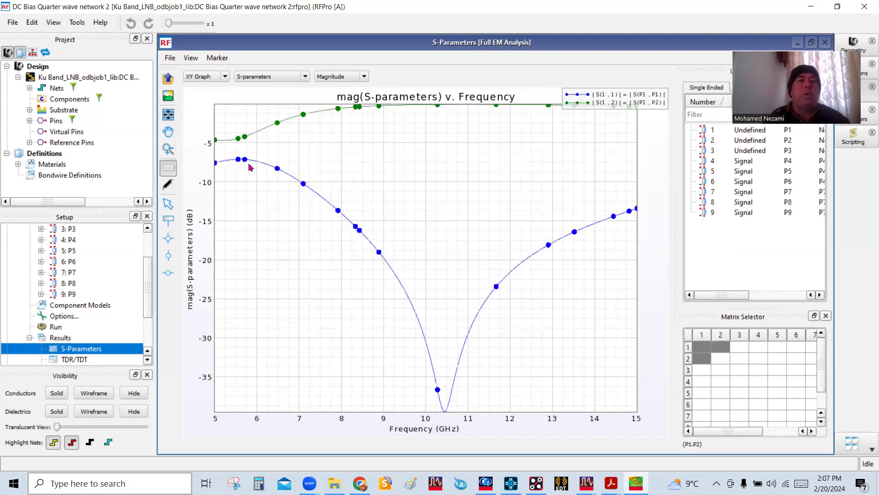
pyautogui.moveTo(473, 170); pyautogui.dragTo(467, 194)
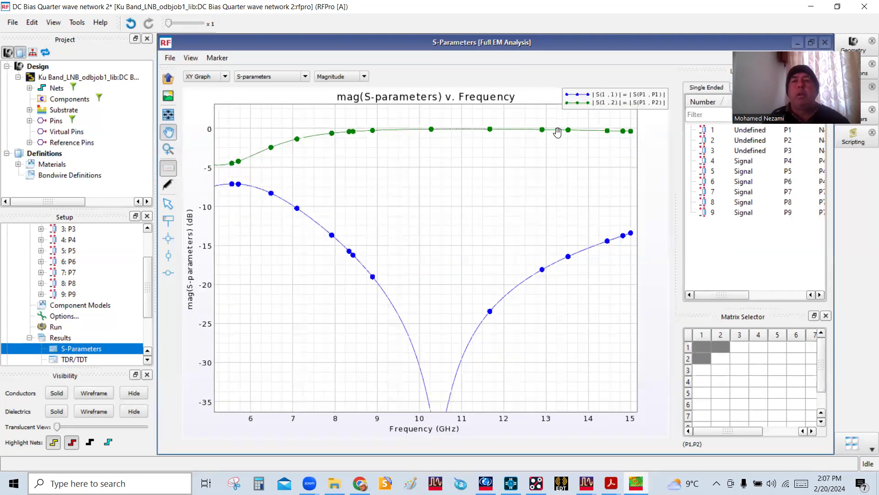
pyautogui.moveTo(502, 206); pyautogui.dragTo(495, 200)
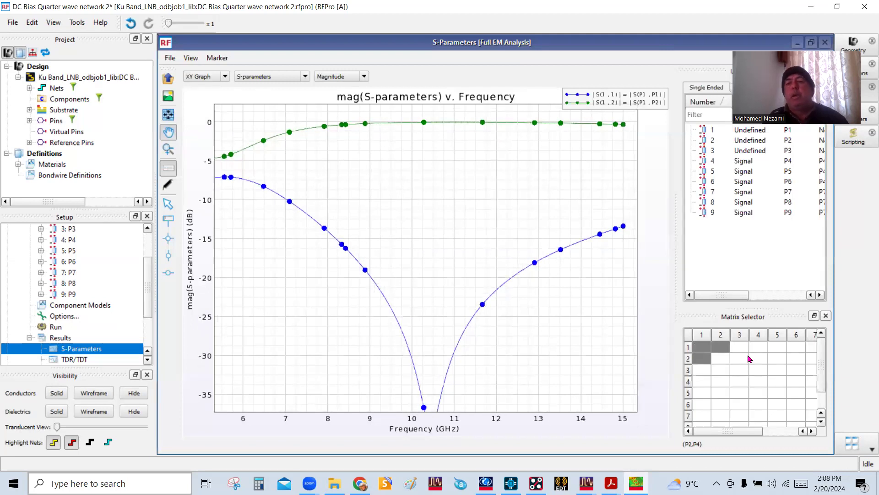
# Step: Temporarily overlay S(2,2) to compare it with S(1,1), and close the S-parameter plot to return to the 3D layout
pyautogui.click(722, 361)
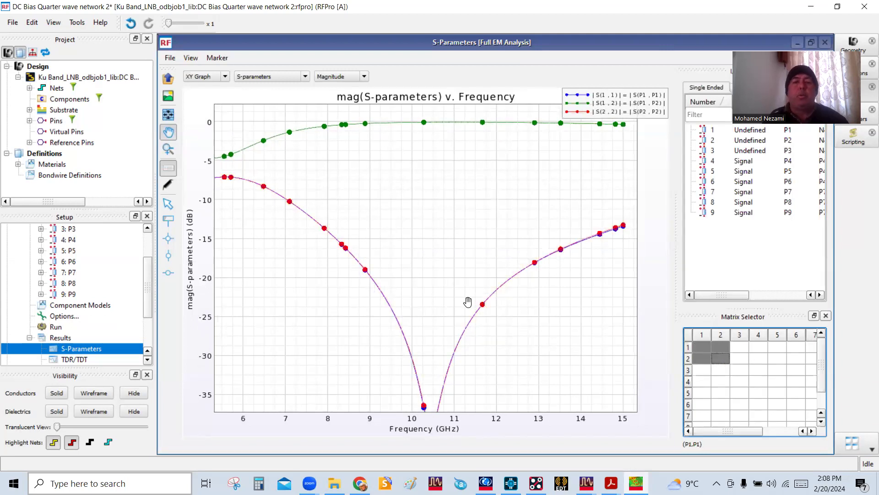
pyautogui.click(719, 360)
pyautogui.click(720, 347)
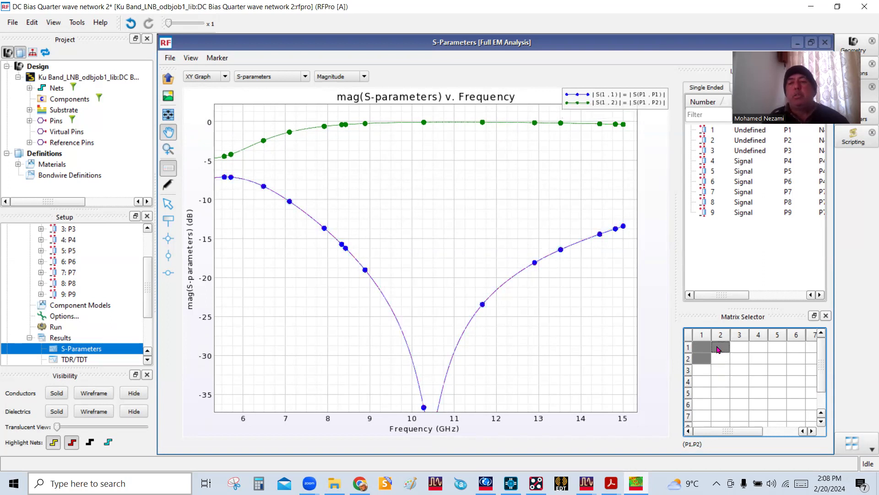
pyautogui.click(702, 347)
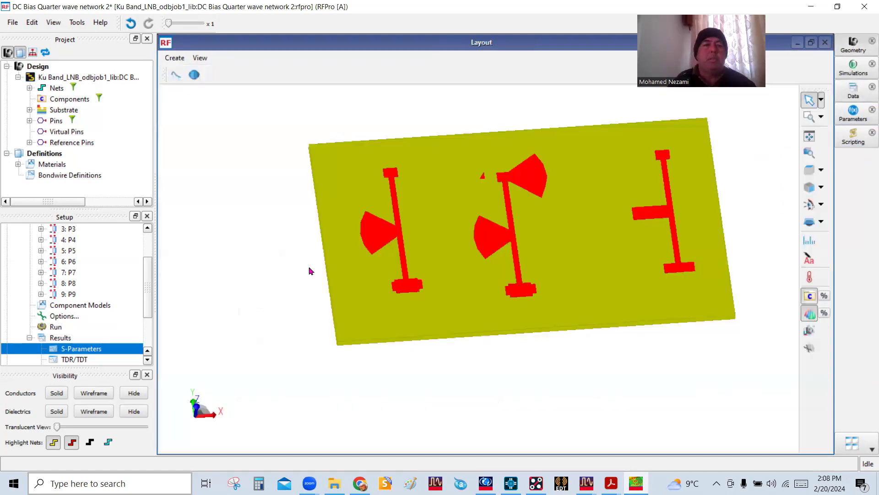
pyautogui.click(824, 43)
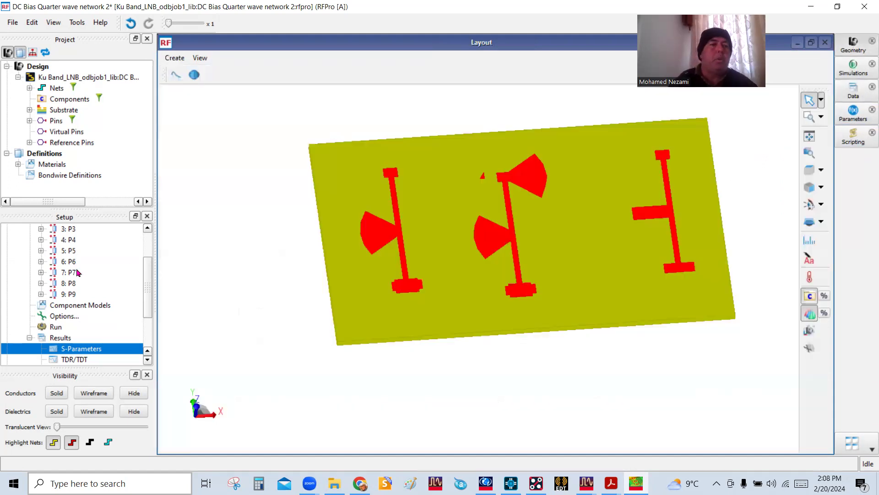
# Step: Select ports P1 to P6 of the Full EM Analysis one by one to locate them on the 3D layout
pyautogui.scroll(1, 140, 290)
pyautogui.scroll(1, 141, 290)
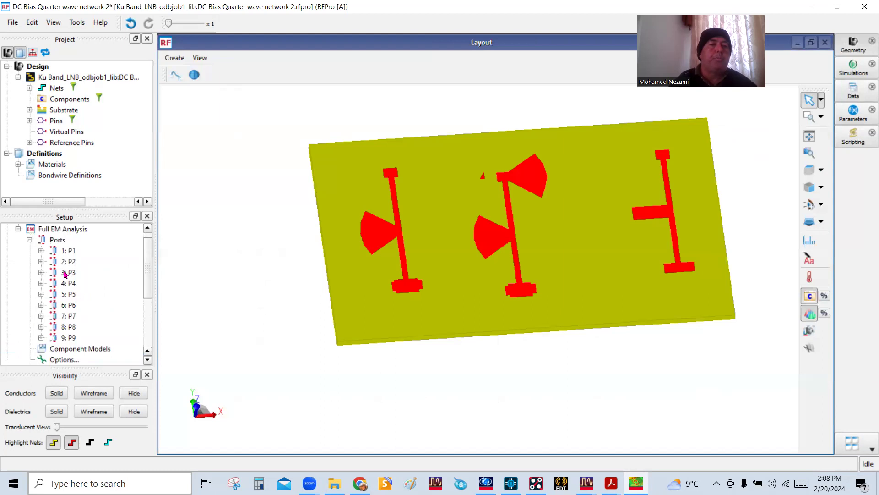
pyautogui.click(68, 255)
pyautogui.click(68, 262)
pyautogui.click(72, 274)
pyautogui.click(72, 286)
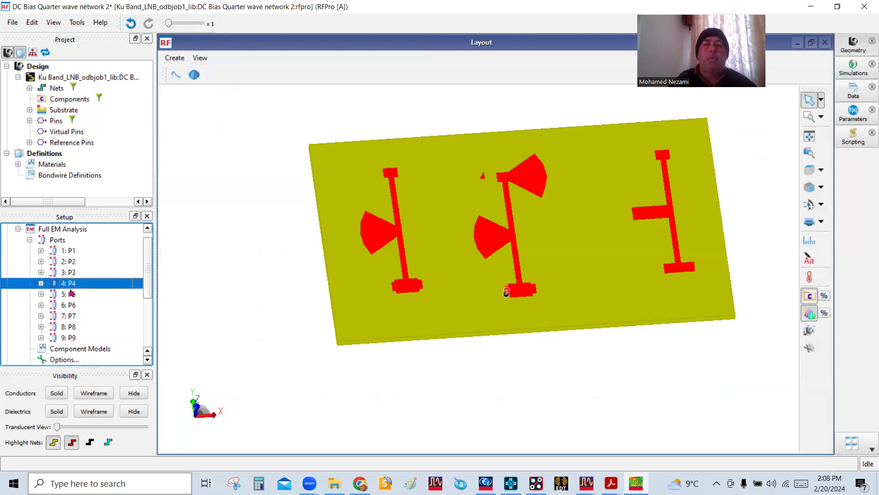
pyautogui.click(70, 296)
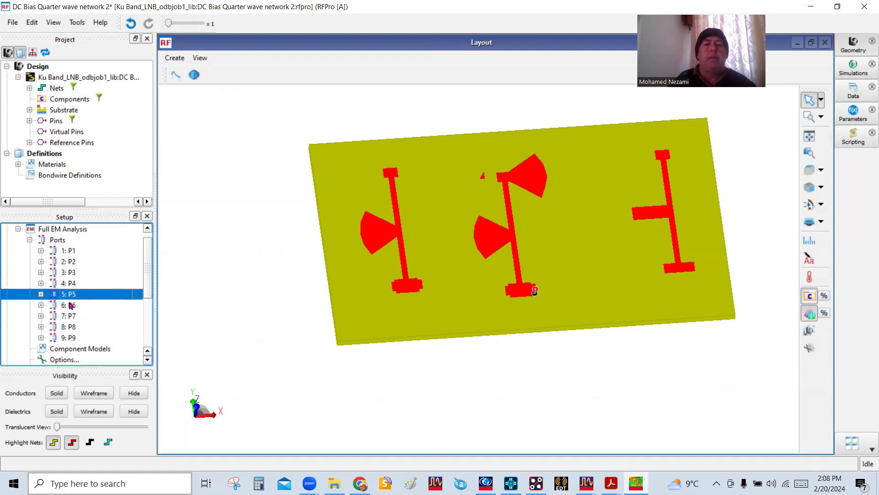
pyautogui.click(71, 306)
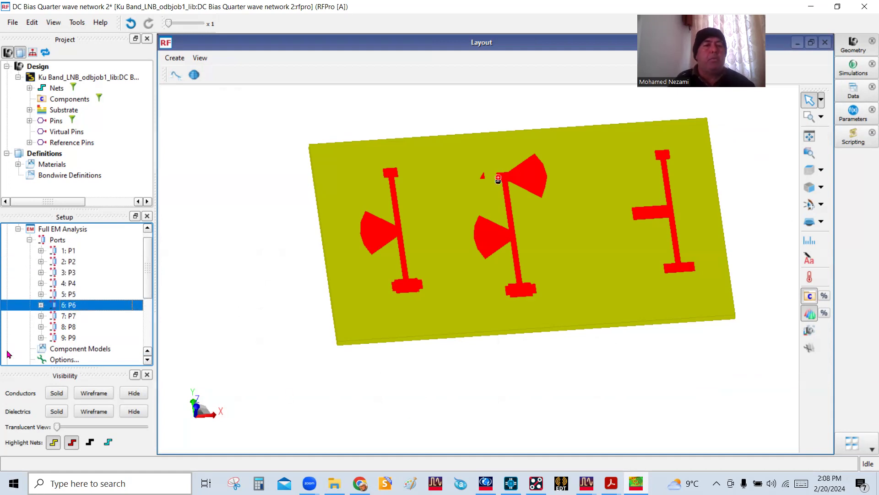
# Step: Plot the magnitude of S(4,4) from the Full EM Analysis results and check the matching bias network in the ADS layout
pyautogui.scroll(-2, 99, 284)
pyautogui.doubleClick(81, 350)
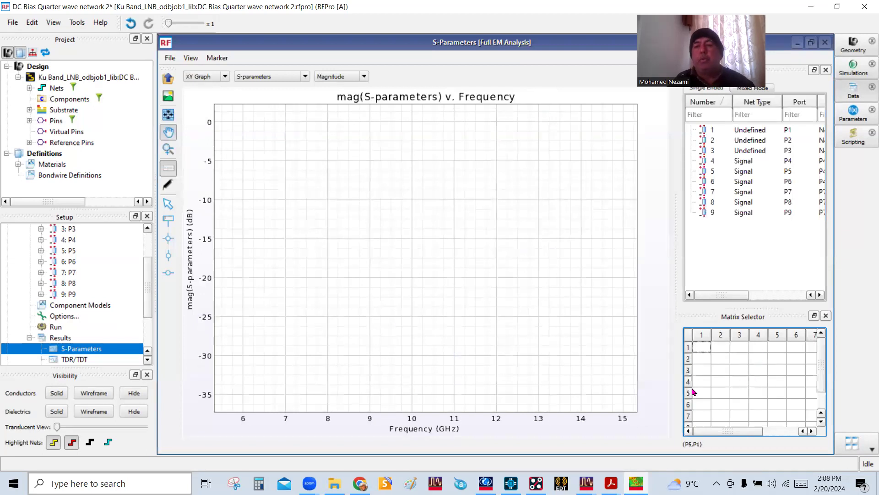
pyautogui.click(767, 383)
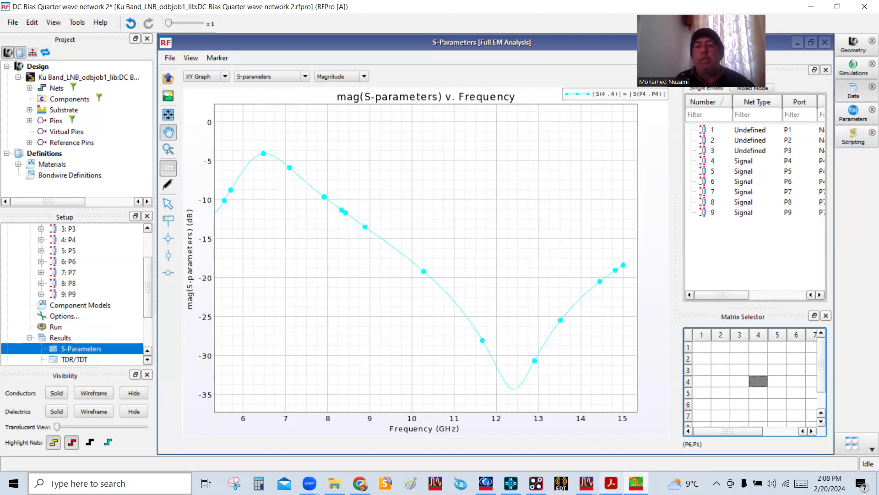
pyautogui.click(586, 483)
pyautogui.click(662, 446)
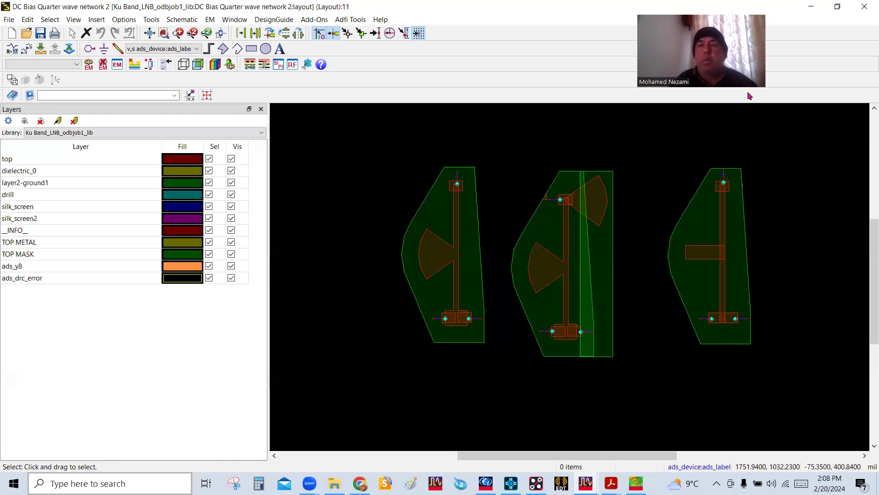
pyautogui.hotkey('alt', 'Tab')
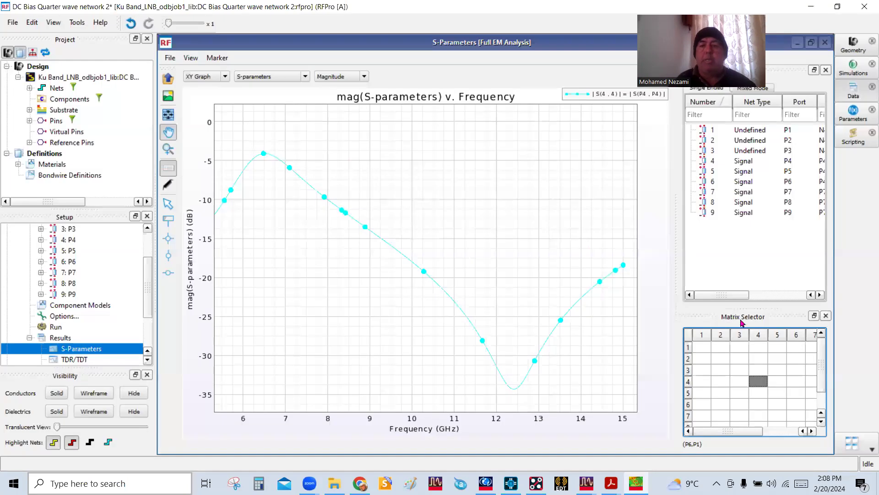
# Step: Add the S(1,1), S(4,5) and S(1,2) curves to the plot and move the legend into an empty area of the graph
pyautogui.click(695, 350)
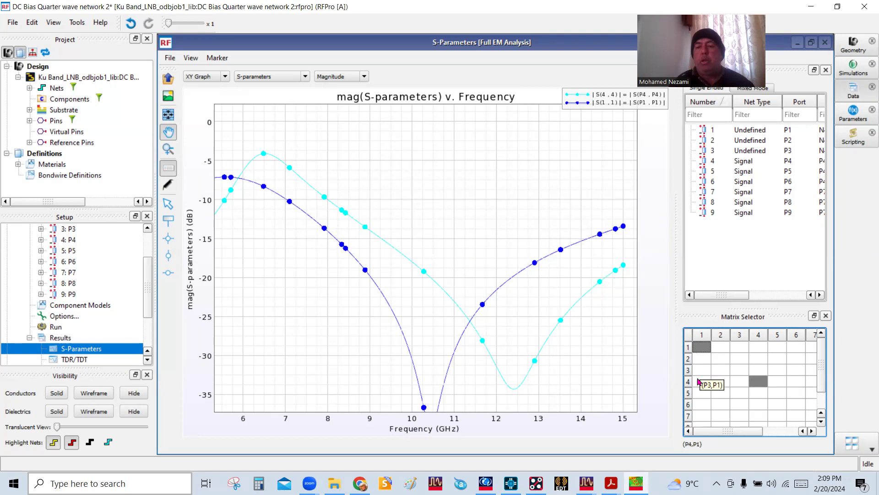
pyautogui.click(777, 381)
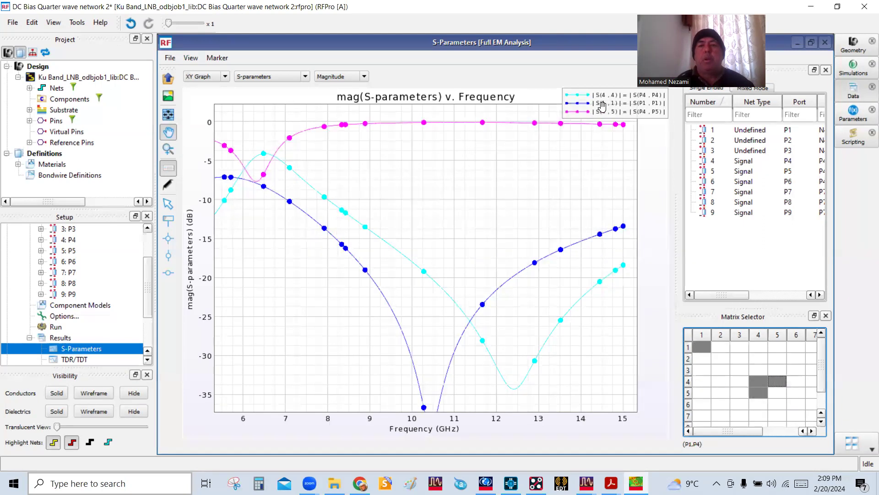
pyautogui.moveTo(601, 111); pyautogui.dragTo(501, 69)
pyautogui.click(721, 347)
pyautogui.moveTo(513, 111); pyautogui.dragTo(503, 188)
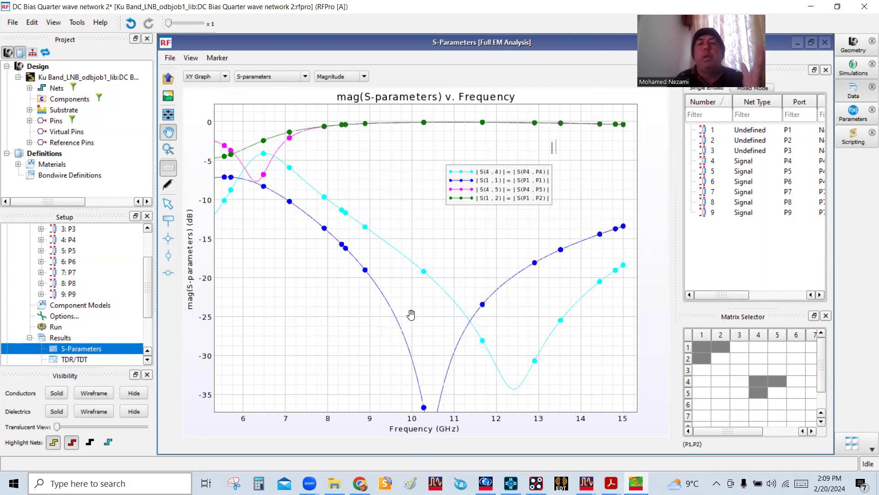
# Step: Remove the S(4,5), S(4,4), S(1,2) and S(1,1) curves from the S-parameter plot
pyautogui.click(782, 386)
pyautogui.click(760, 382)
pyautogui.click(726, 347)
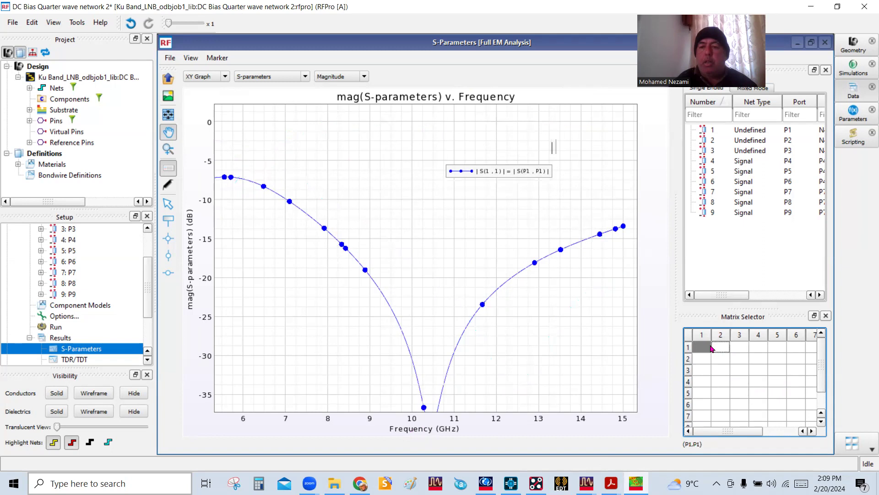
pyautogui.click(710, 347)
# Step: Identify the port numbers at the base of the rectangular open-stub variant in the ADS layout and return to the RFPro plot
pyautogui.moveTo(636, 483)
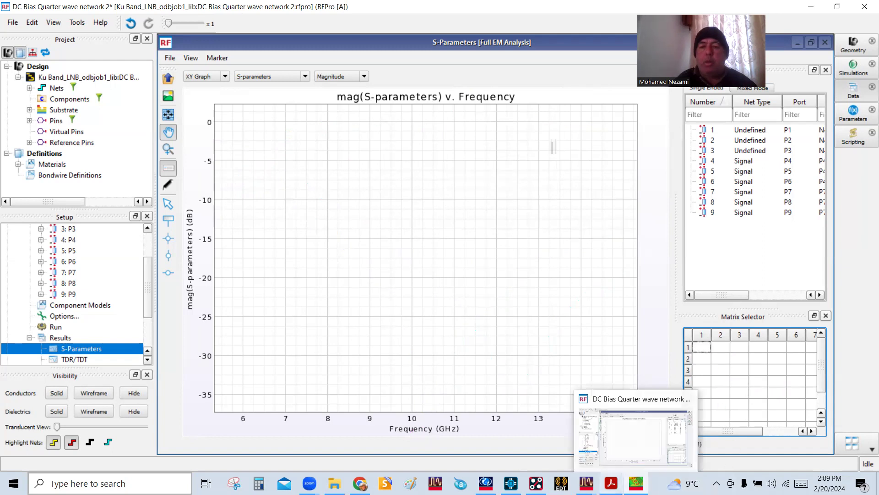
pyautogui.moveTo(586, 484)
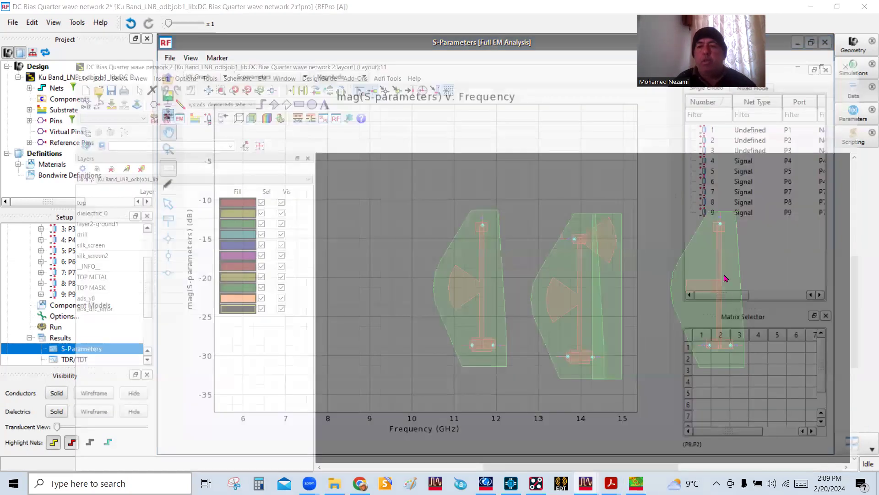
pyautogui.click(656, 456)
pyautogui.click(592, 357)
pyautogui.scroll(5, 592, 358)
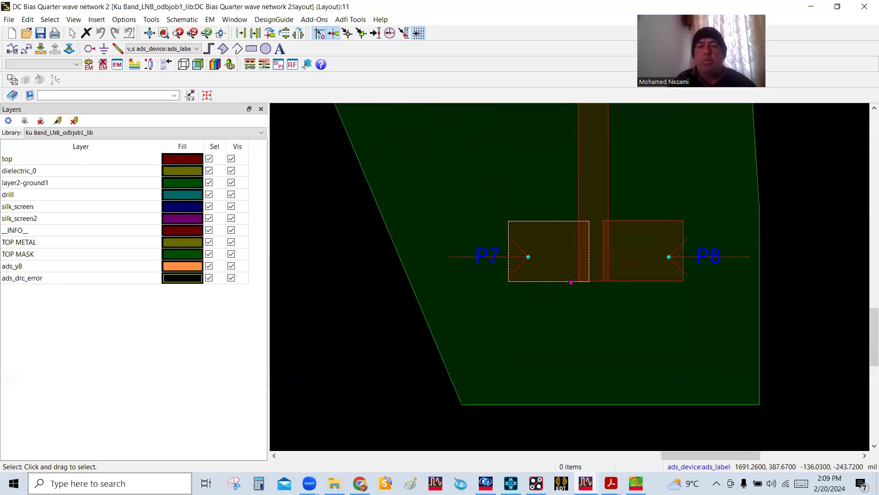
pyautogui.scroll(-6, 571, 283)
pyautogui.click(573, 236)
pyautogui.scroll(3, 572, 237)
pyautogui.scroll(-4, 575, 276)
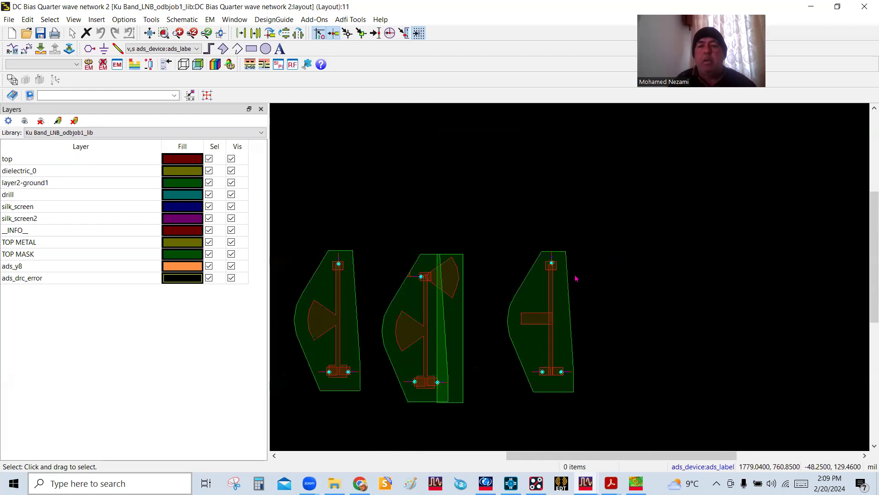
pyautogui.moveTo(636, 483)
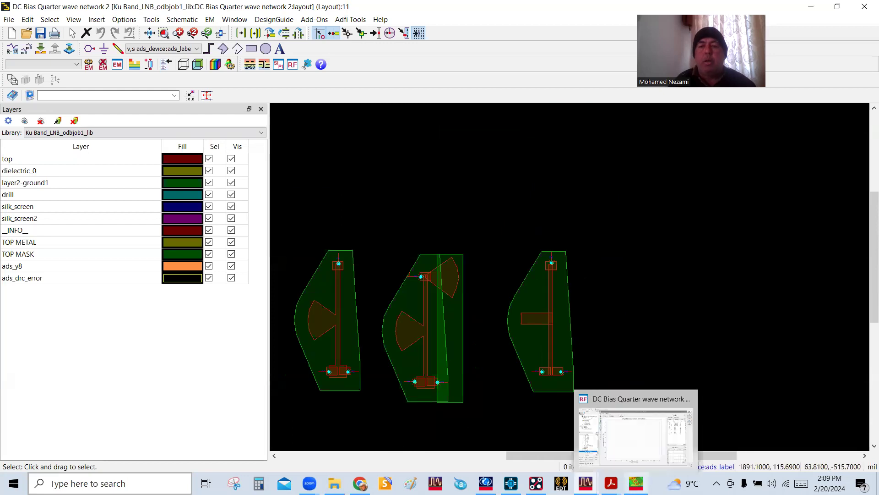
pyautogui.click(636, 458)
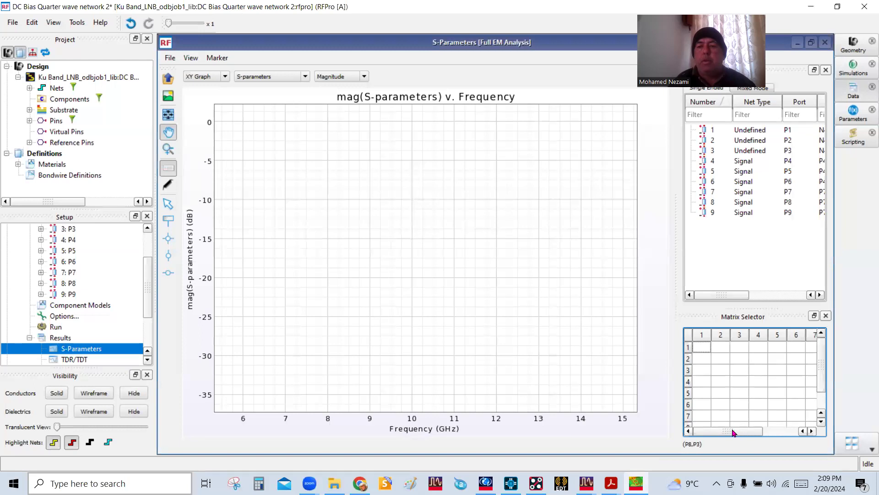
# Step: Plot the magnitudes of S(7,7), S(1,1) and S(4,4) together to compare the three bias network variants
pyautogui.click(812, 417)
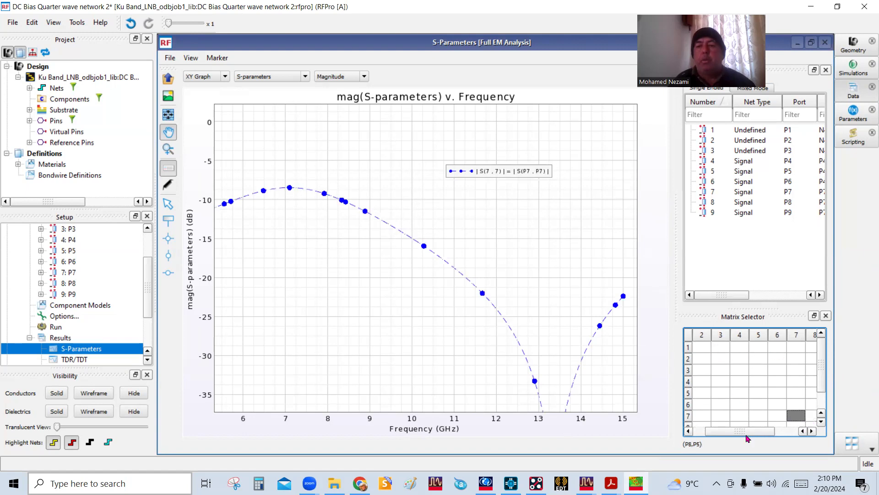
pyautogui.moveTo(729, 432); pyautogui.dragTo(715, 430)
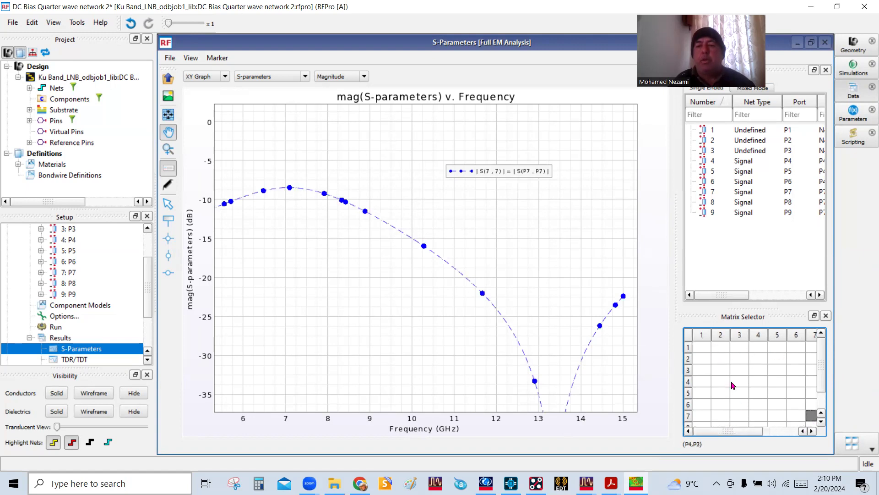
pyautogui.click(700, 348)
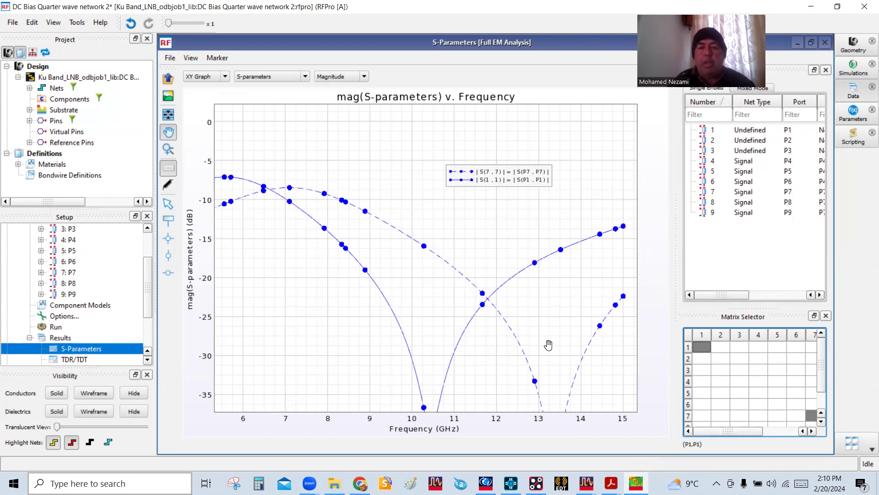
pyautogui.click(761, 383)
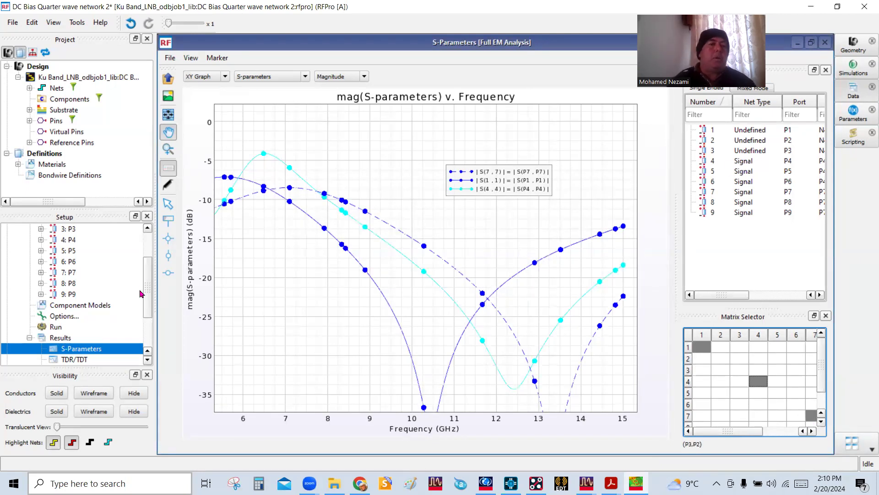
# Step: Return to the 3D layout view and examine the three stub variants from a tilted angle
pyautogui.scroll(-2, 144, 298)
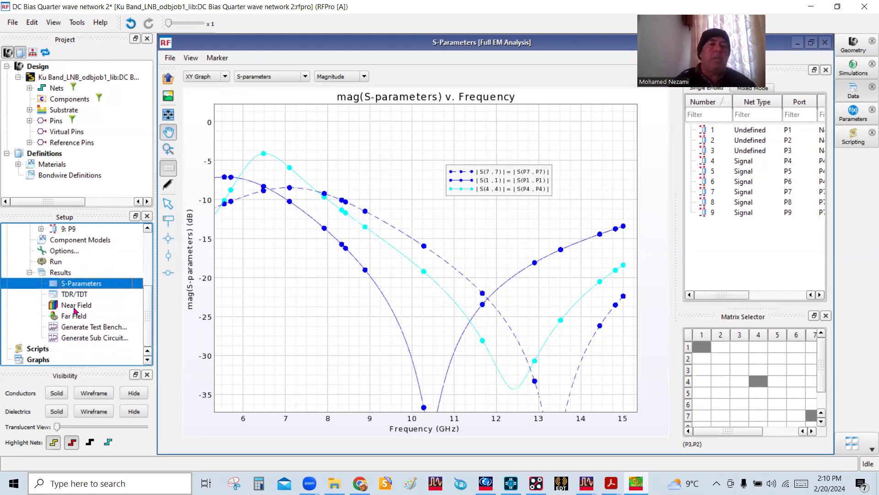
pyautogui.click(853, 45)
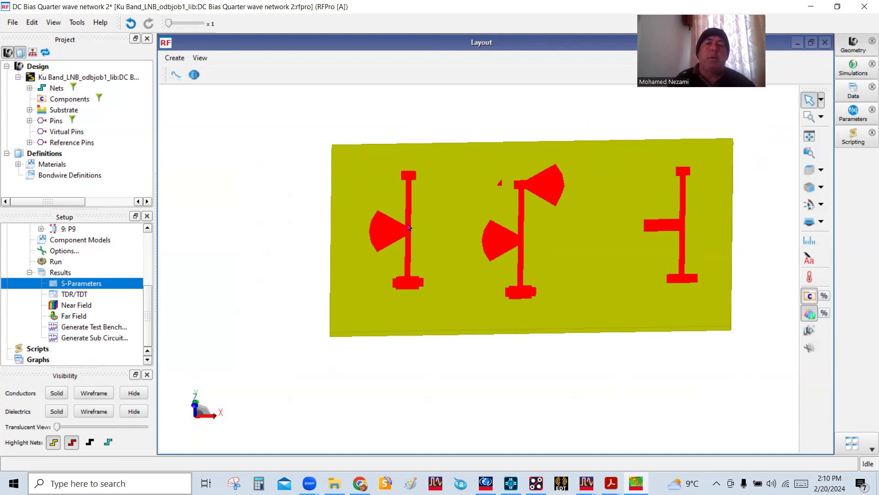
pyautogui.moveTo(639, 265); pyautogui.dragTo(660, 291)
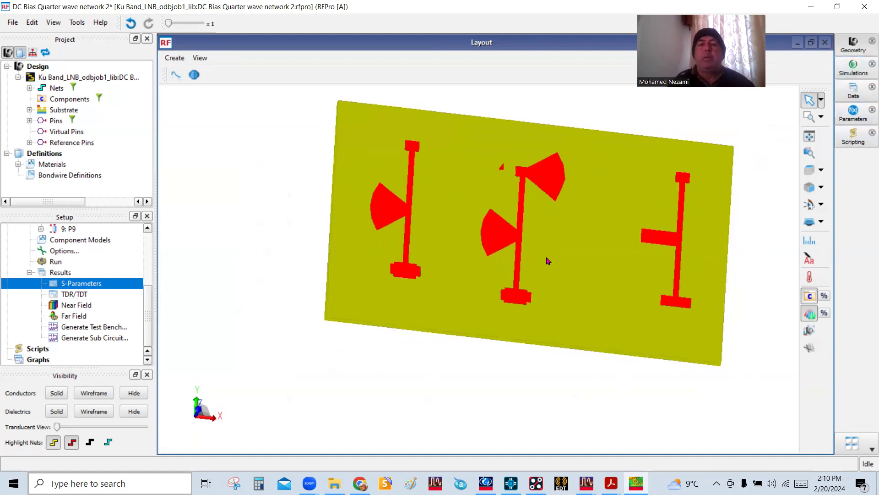
pyautogui.moveTo(552, 281); pyautogui.dragTo(549, 256)
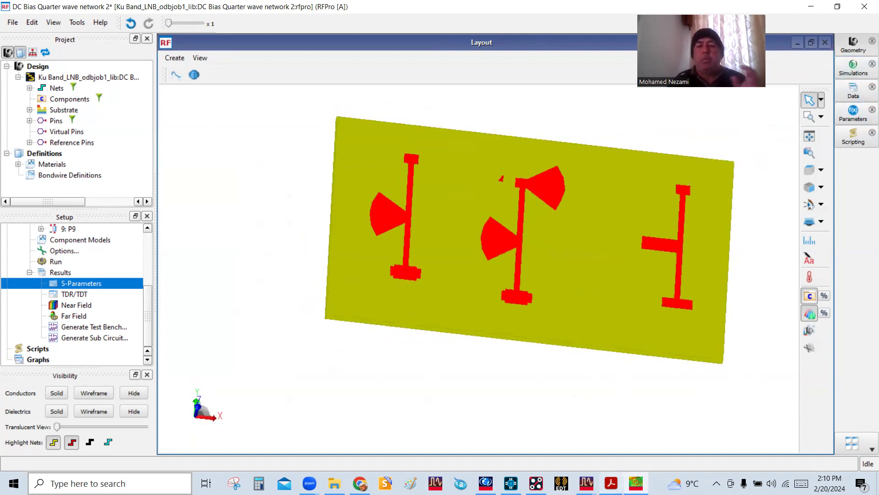
# Step: Switch to the ADS layout and view the three bias network variants side by side
pyautogui.moveTo(587, 483)
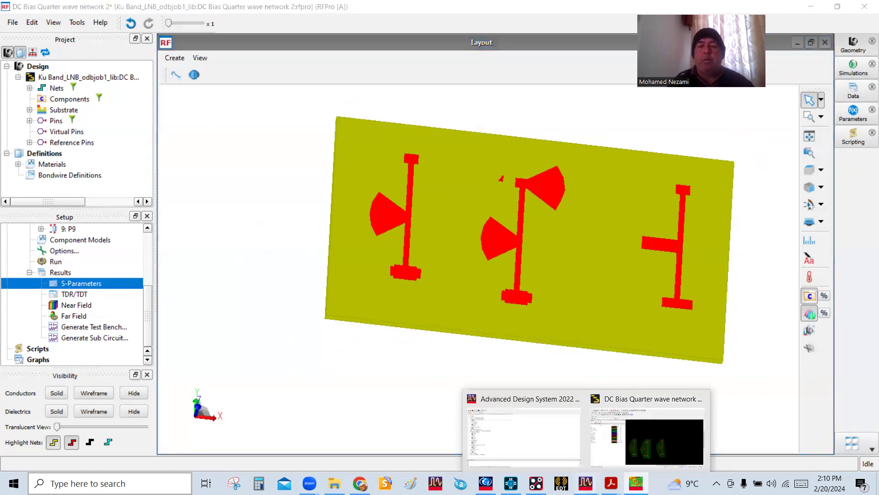
pyautogui.click(650, 440)
pyautogui.scroll(-2, 568, 275)
pyautogui.scroll(3, 451, 355)
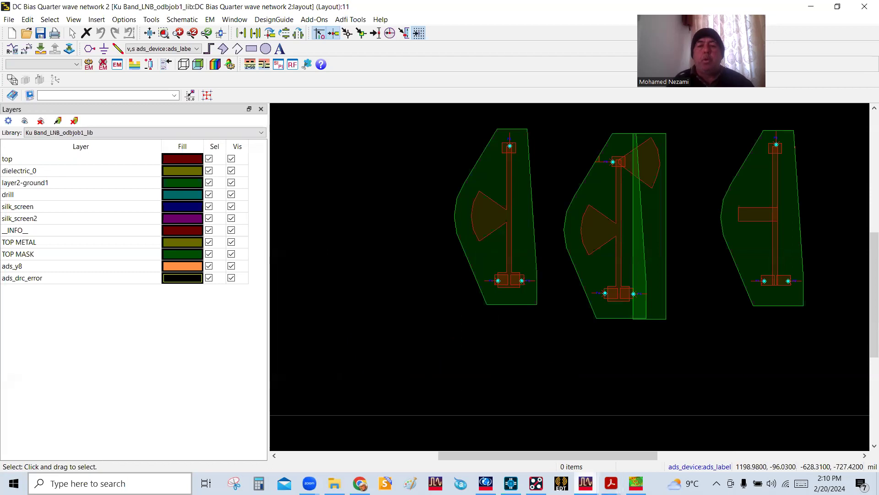
# Step: Switch to the OrCAD board and examine the radial-stub bias lines around Q6 and Q7 in the LNA section
pyautogui.click(540, 480)
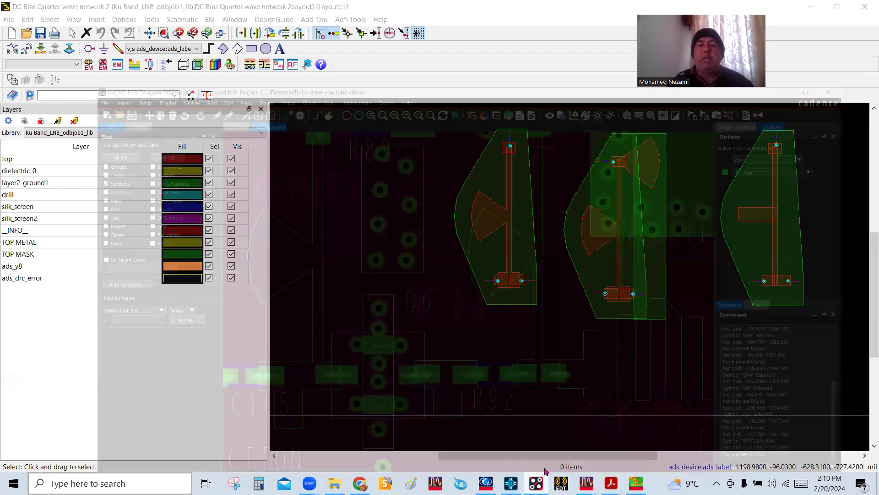
pyautogui.scroll(2, 512, 221)
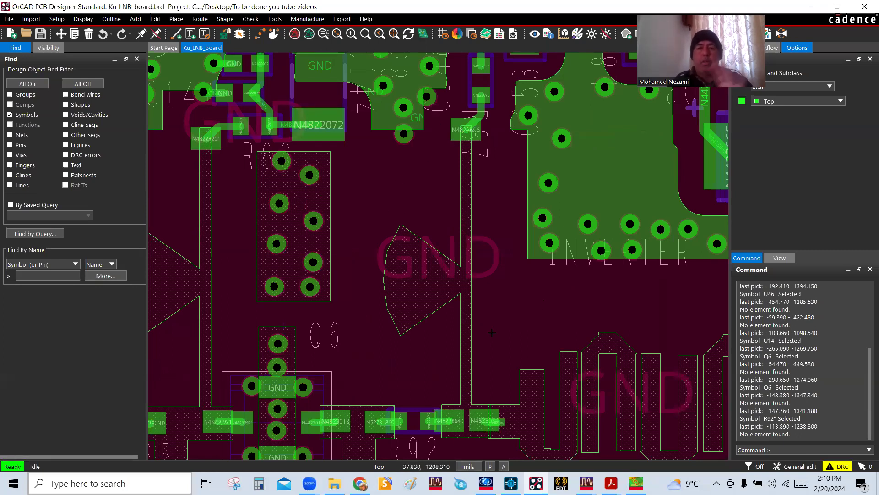
pyautogui.scroll(-1, 492, 329)
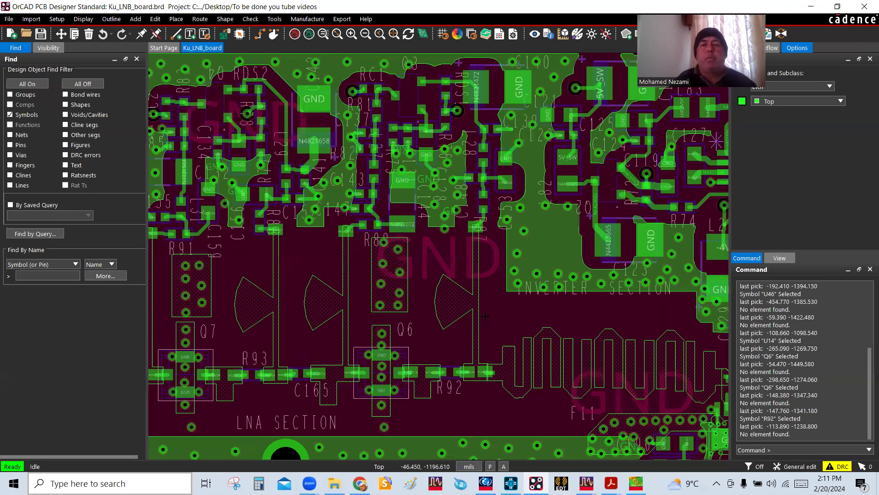
pyautogui.scroll(1, 462, 264)
pyautogui.scroll(-1, 462, 265)
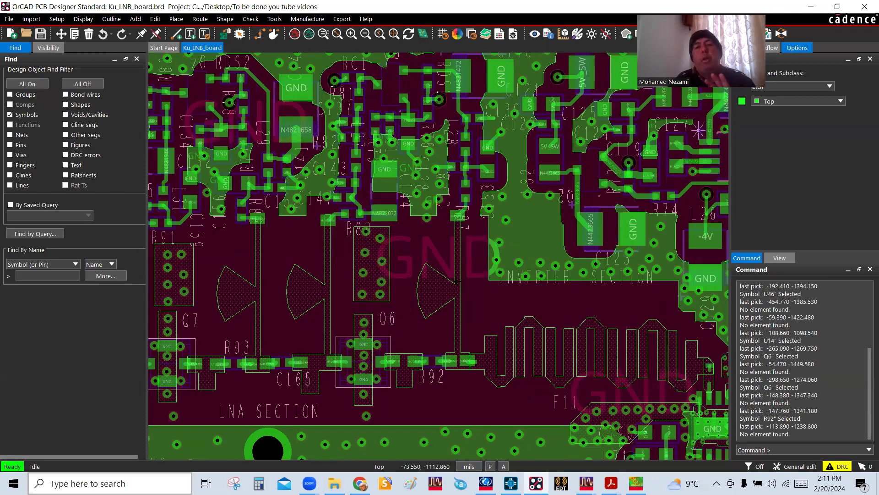
pyautogui.scroll(1, 456, 281)
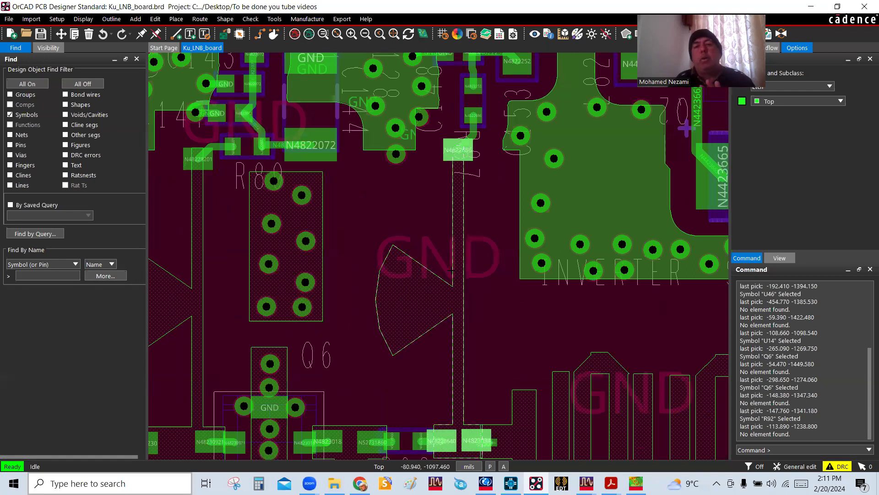
pyautogui.scroll(-1, 474, 284)
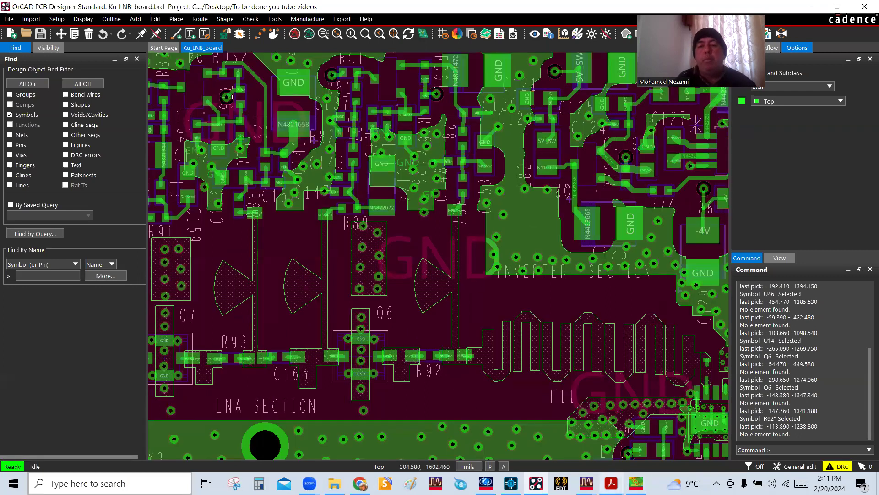
pyautogui.click(586, 483)
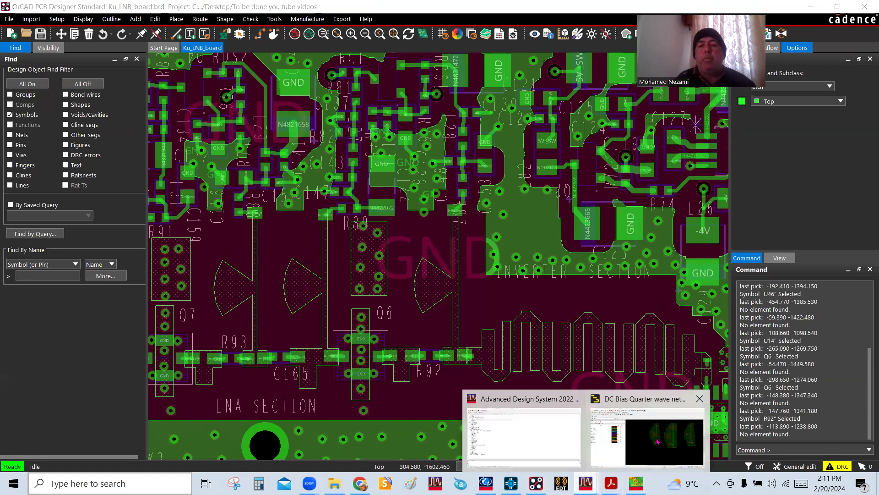
# Step: Switch to the ADS layout and examine the radial-stub and rectangular-stub bias network variants
pyautogui.click(609, 432)
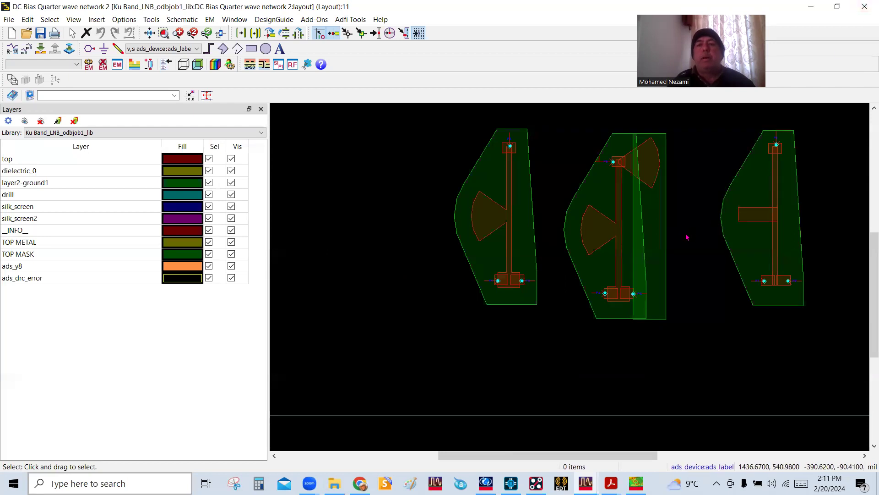
pyautogui.scroll(1, 628, 259)
pyautogui.scroll(-1, 600, 281)
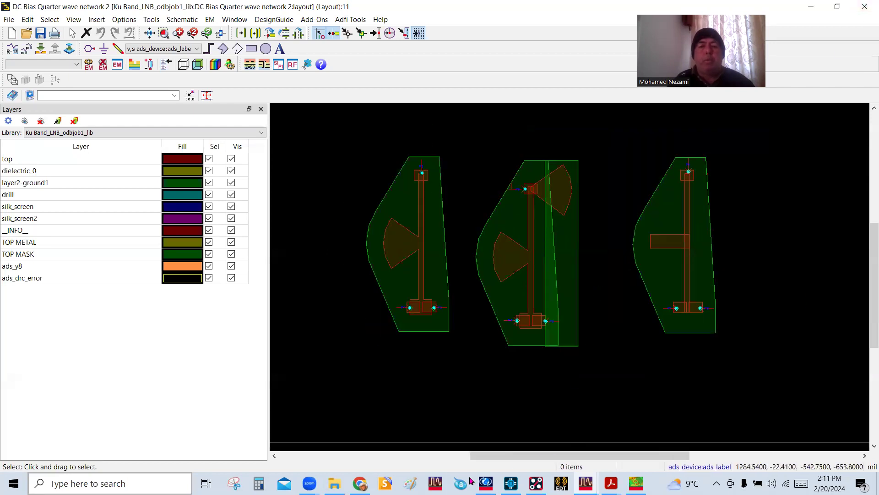
# Step: Switch to the browser and look over the videos listed on the YouTube channel page
pyautogui.hotkey('alt', 'Tab')
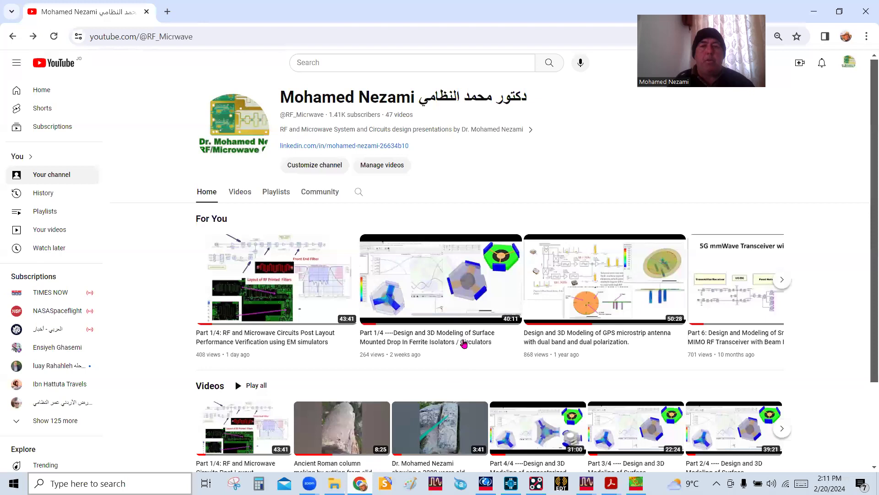
pyautogui.scroll(-2, 464, 343)
pyautogui.scroll(1, 466, 353)
pyautogui.moveTo(219, 311)
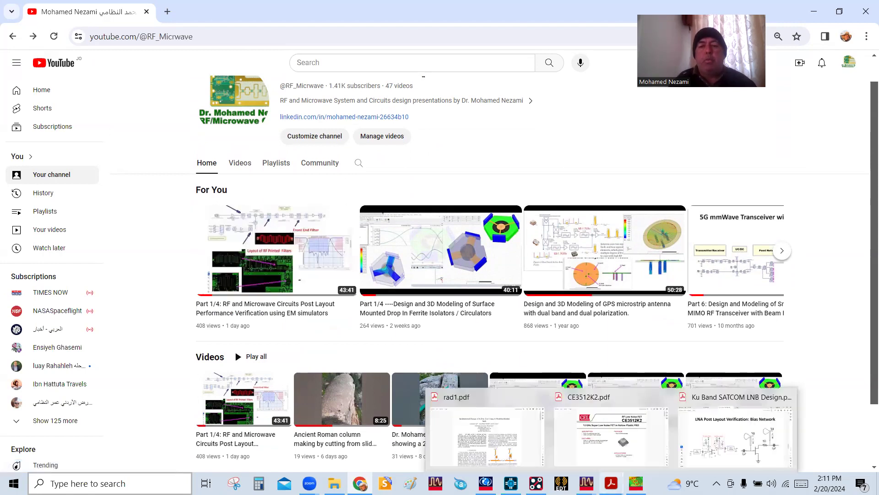
# Step: Switch to the OrCAD board and examine the radial-stub bias line running between R87 and R92 beside Q6
pyautogui.moveTo(587, 485)
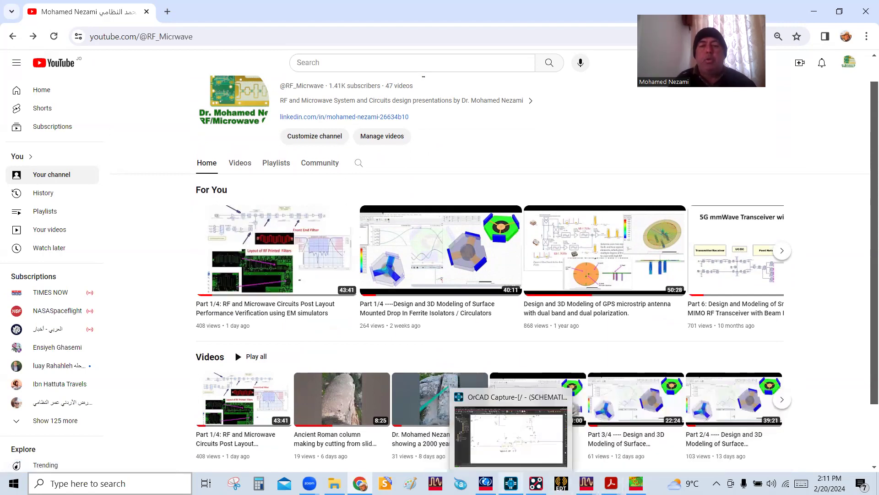
pyautogui.moveTo(536, 485)
pyautogui.click(535, 435)
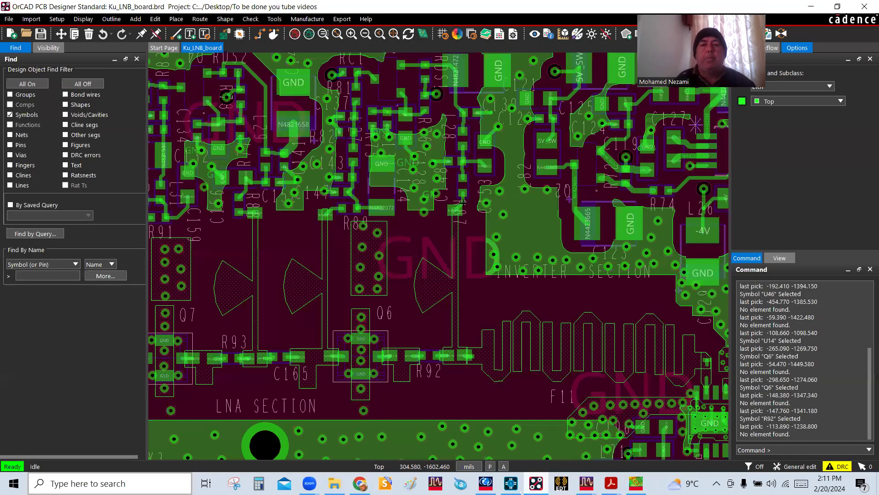
pyautogui.scroll(2, 463, 203)
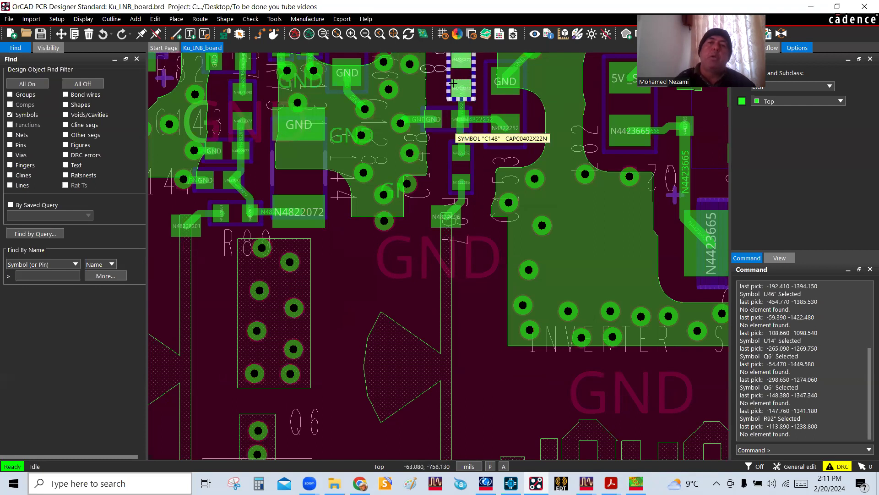
pyautogui.scroll(-2, 451, 234)
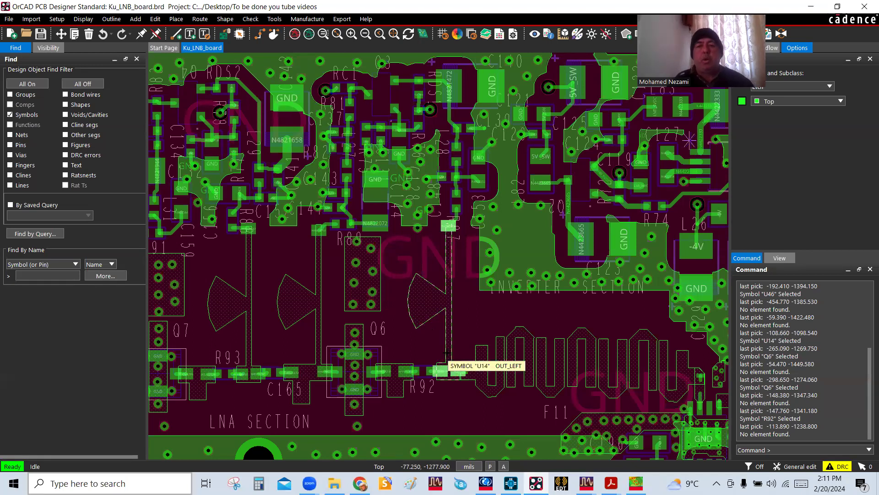
pyautogui.scroll(1, 454, 287)
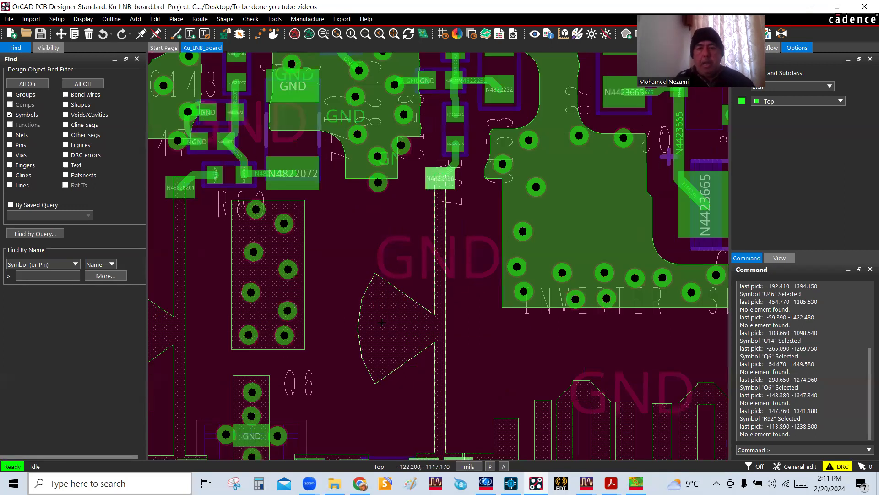
pyautogui.scroll(1, 458, 183)
pyautogui.scroll(-1, 458, 182)
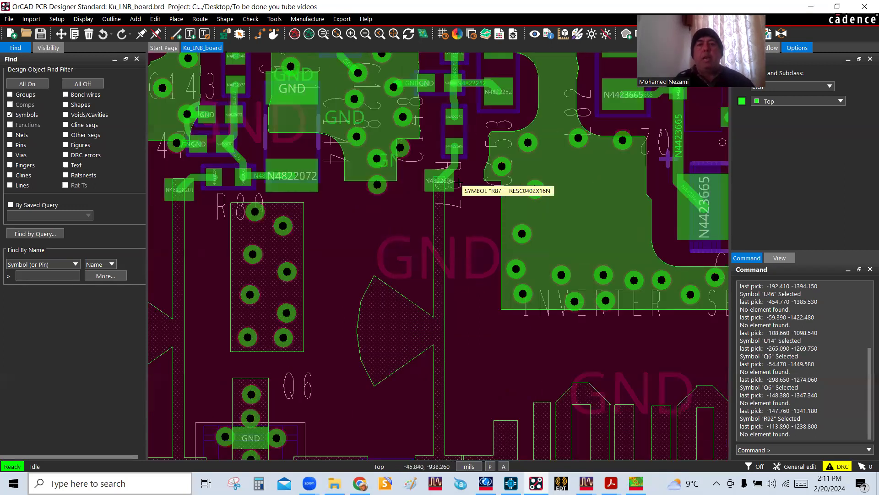
pyautogui.scroll(1, 459, 121)
pyautogui.scroll(-1, 461, 122)
pyautogui.scroll(1, 463, 134)
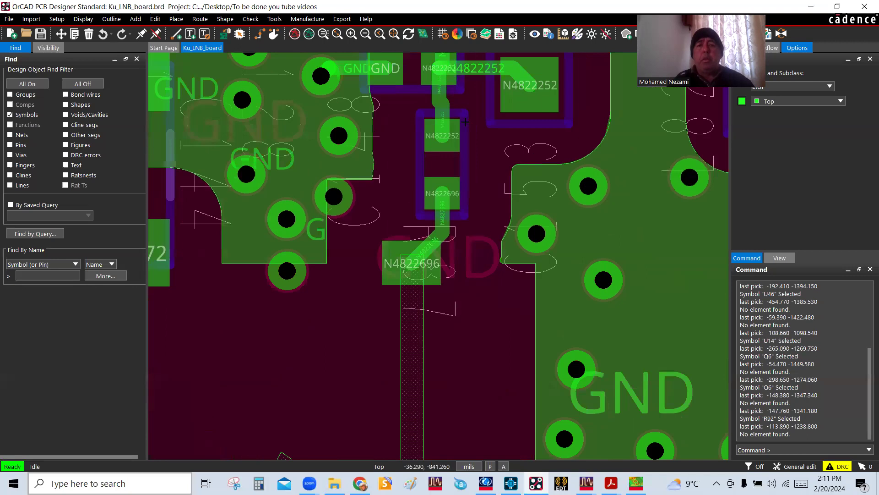
pyautogui.scroll(-1, 453, 187)
pyautogui.scroll(-1, 408, 355)
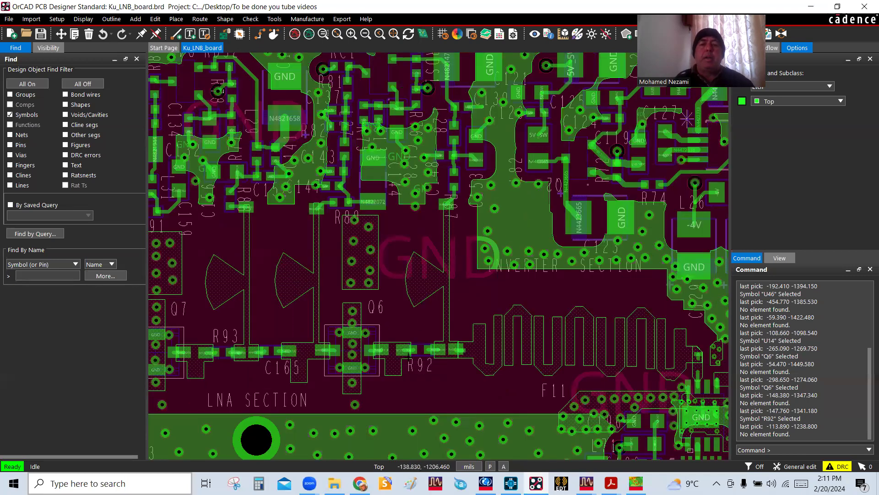
pyautogui.scroll(1, 426, 354)
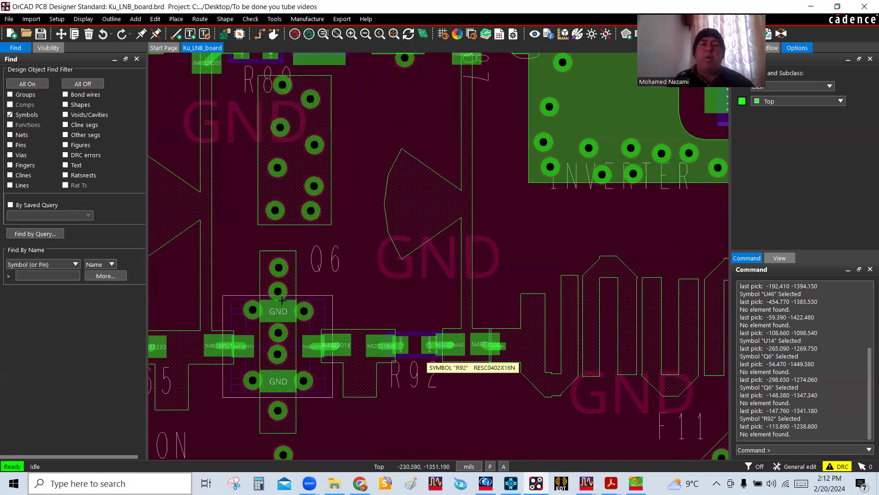
pyautogui.click(320, 297)
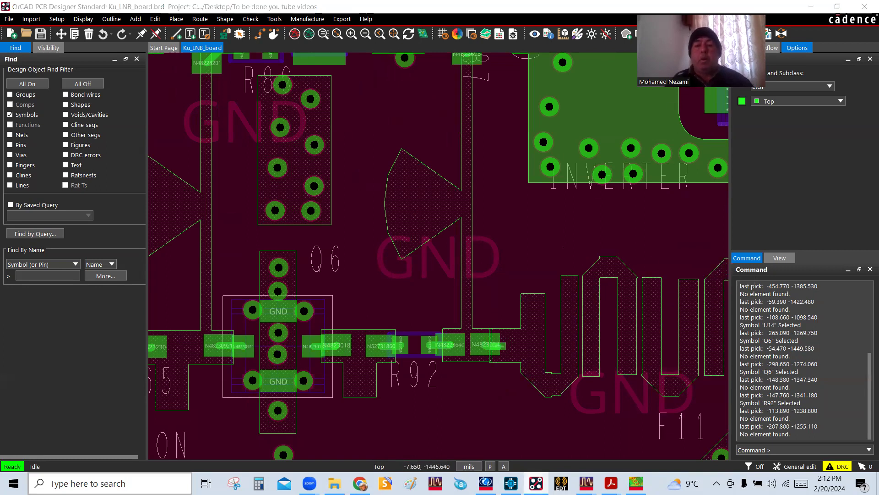
# Step: Switch to the Ku Band SATCOM LNB presentation in Acrobat and review the bias network photos and the opening slides
pyautogui.moveTo(611, 483)
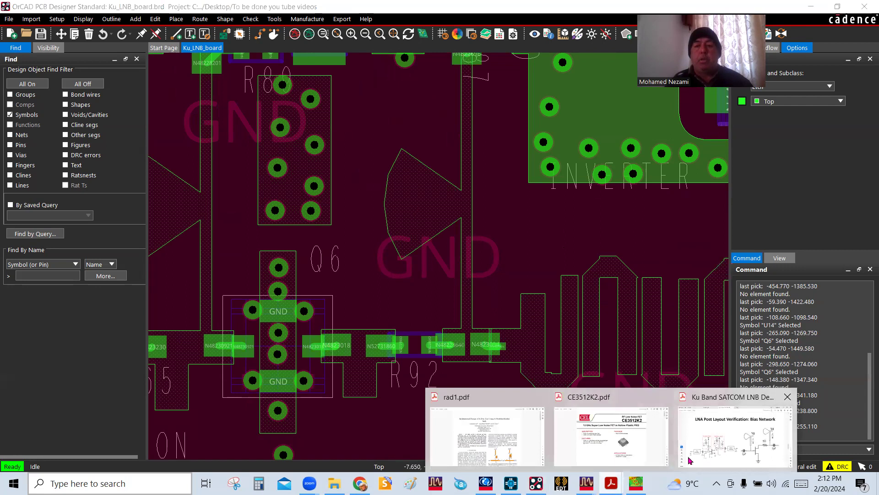
pyautogui.click(690, 459)
pyautogui.scroll(-2, 714, 365)
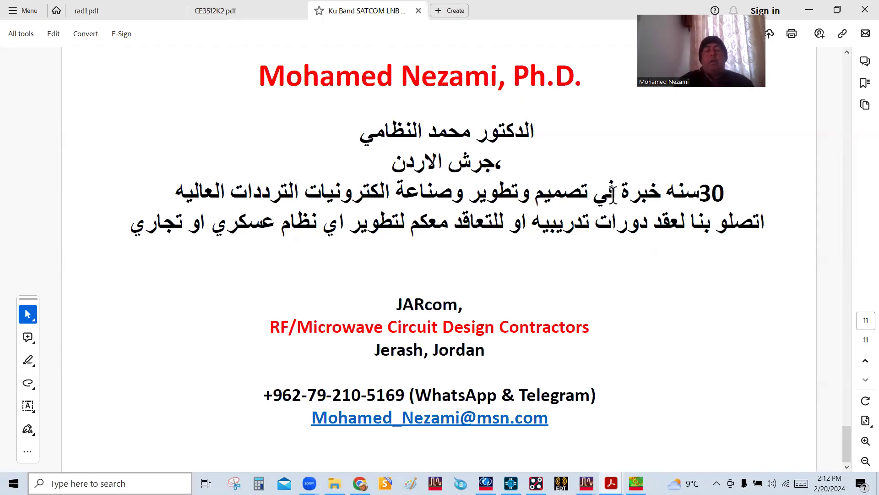
pyautogui.scroll(3, 547, 153)
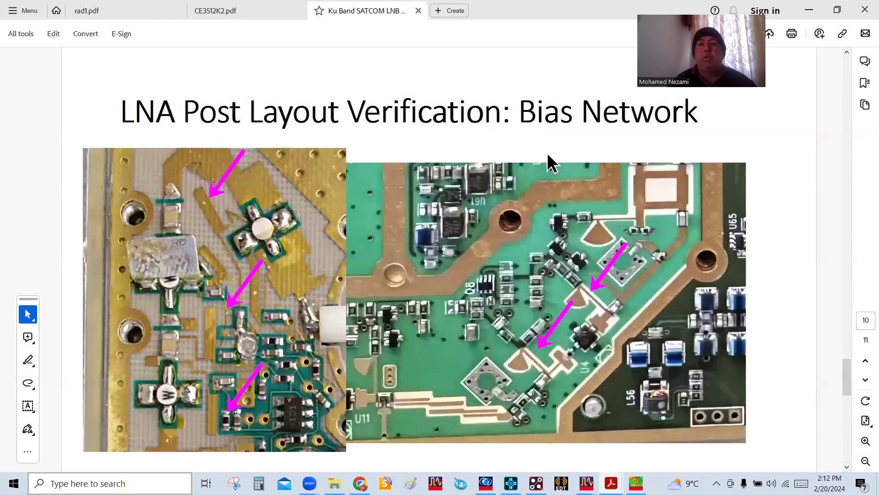
pyautogui.scroll(10, 547, 152)
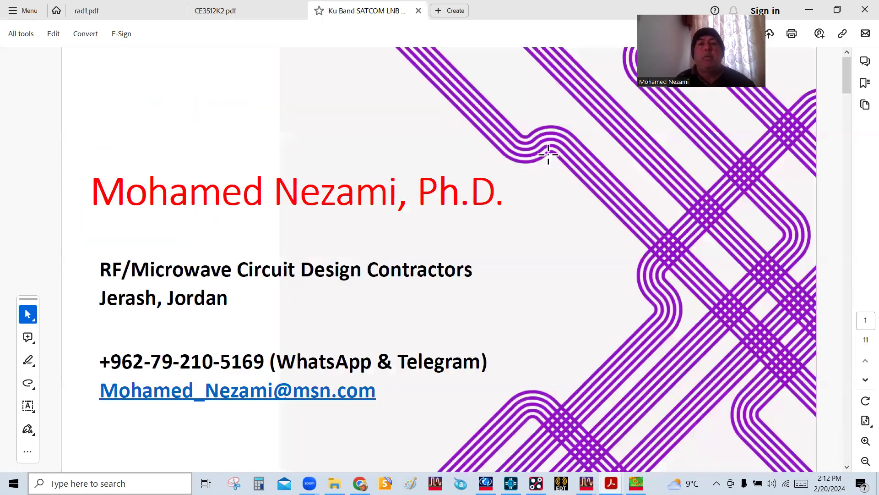
pyautogui.scroll(-2, 405, 118)
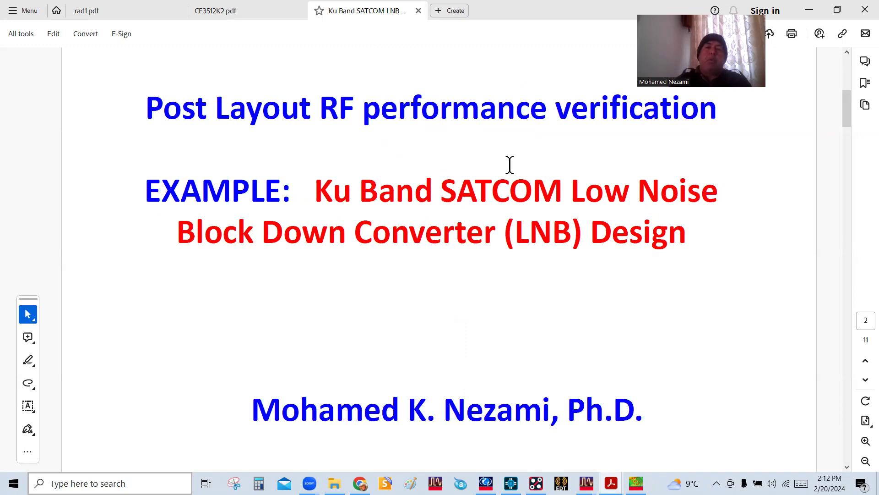
pyautogui.moveTo(365, 193); pyautogui.dragTo(625, 201)
pyautogui.click(553, 229)
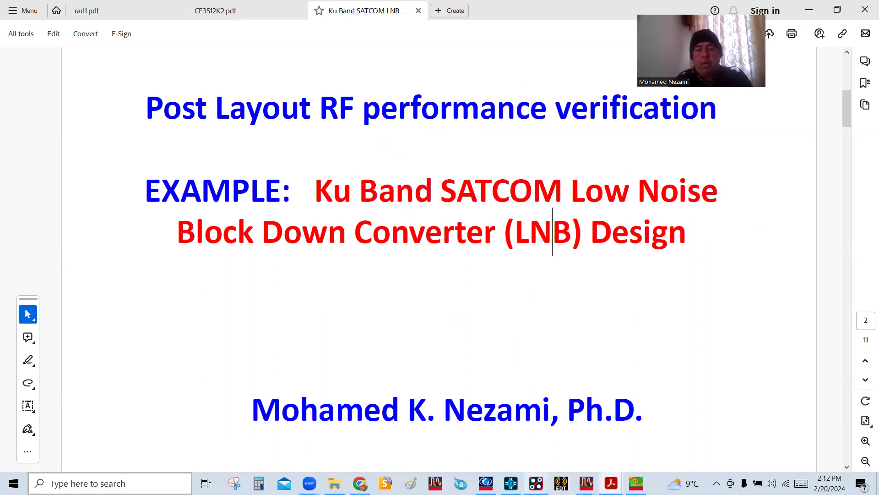
# Step: Return to the OrCAD board and locate band-pass filters F5 and F6 in the IF section
pyautogui.click(545, 471)
pyautogui.scroll(-5, 383, 346)
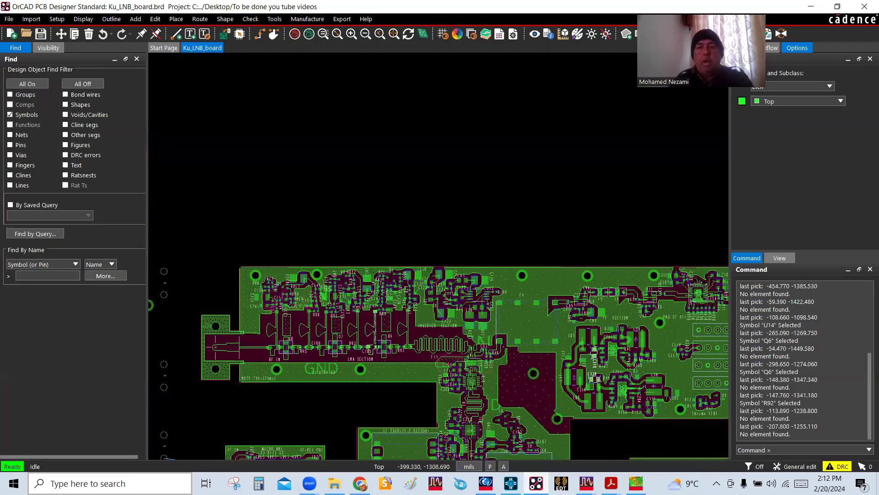
pyautogui.hscroll(3, 525, 321)
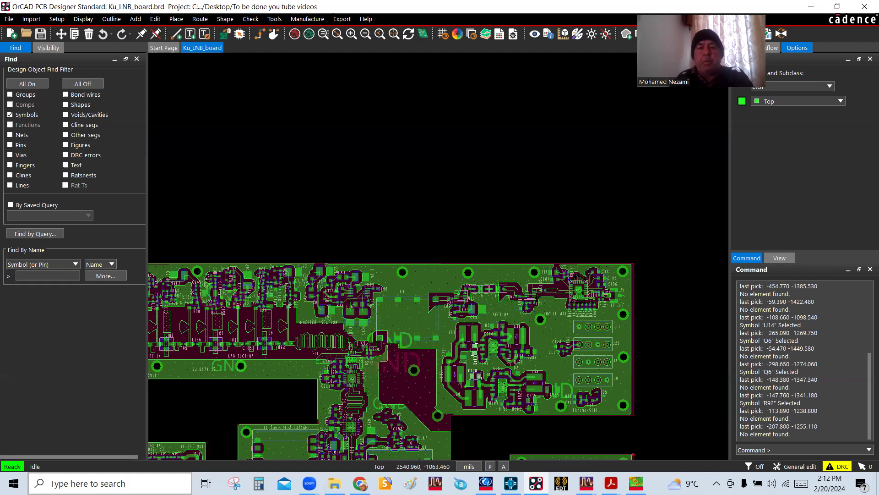
pyautogui.scroll(2, 533, 297)
pyautogui.scroll(2, 515, 296)
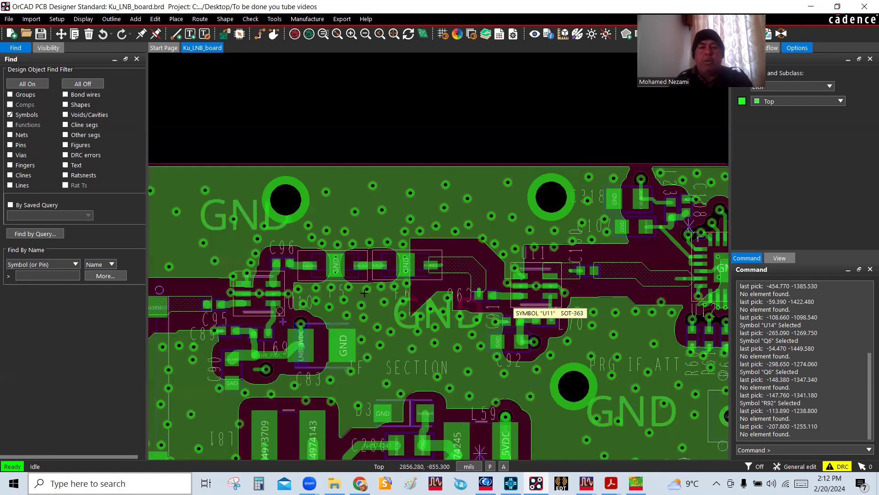
pyautogui.scroll(2, 515, 295)
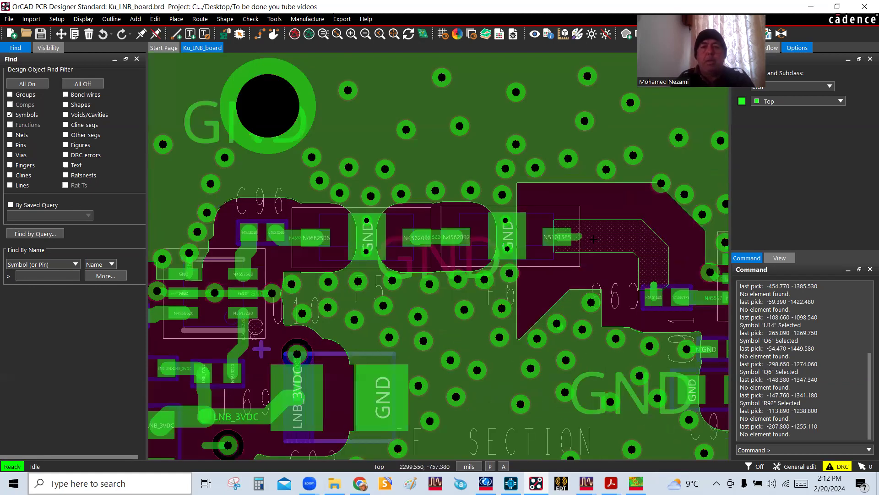
pyautogui.scroll(1, 476, 230)
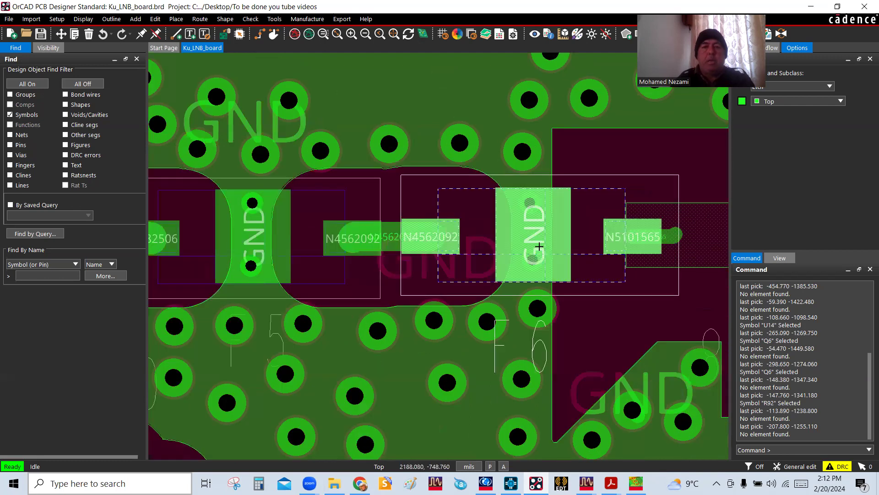
# Step: Examine the IF chain from U10 and C96 through filters F5 and F6 to U11
pyautogui.scroll(-1, 382, 241)
pyautogui.scroll(1, 390, 248)
pyautogui.scroll(-1, 500, 257)
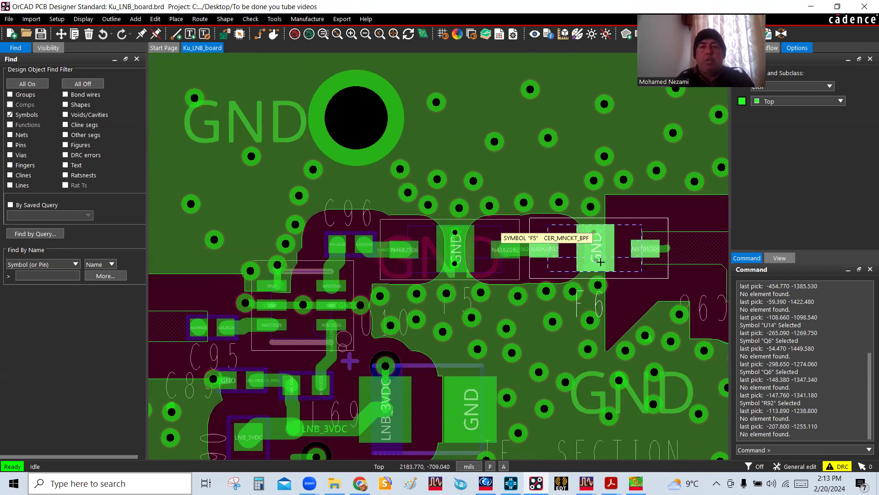
pyautogui.scroll(1, 599, 271)
pyautogui.scroll(-1, 562, 267)
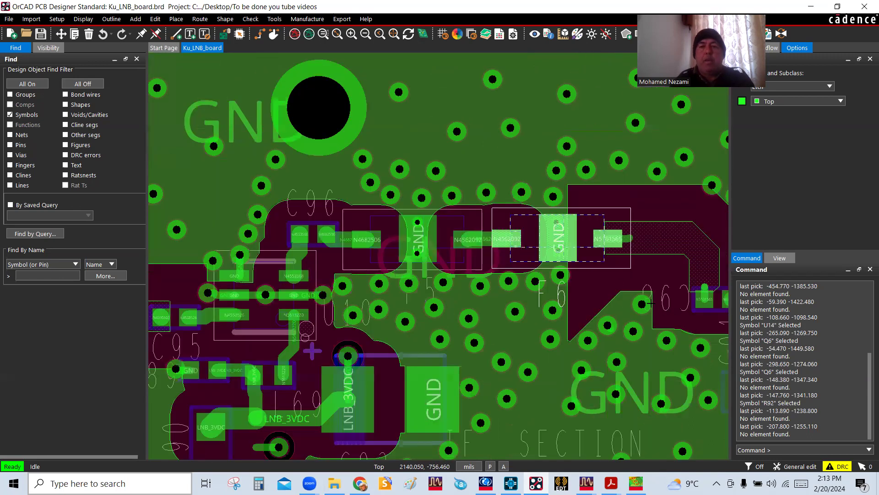
pyautogui.scroll(-1, 647, 303)
pyautogui.scroll(1, 589, 288)
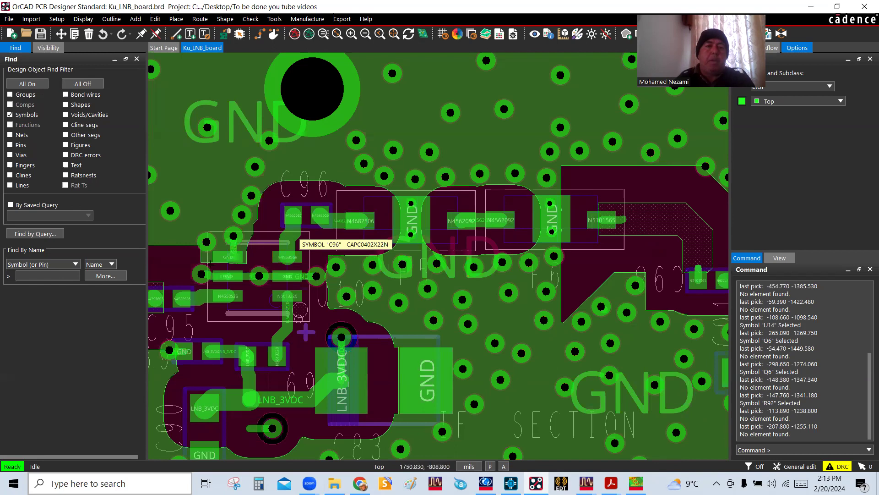
pyautogui.scroll(-2, 236, 295)
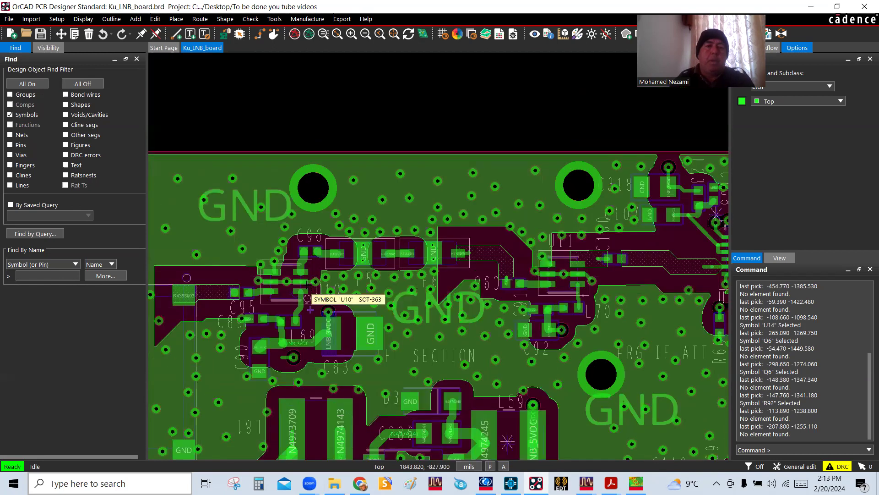
pyautogui.scroll(-1, 311, 293)
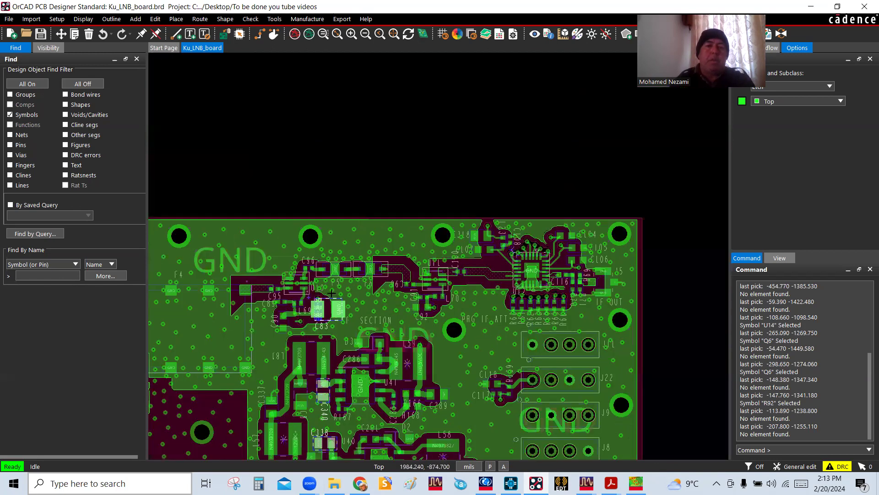
pyautogui.scroll(1, 331, 292)
pyautogui.scroll(1, 331, 292)
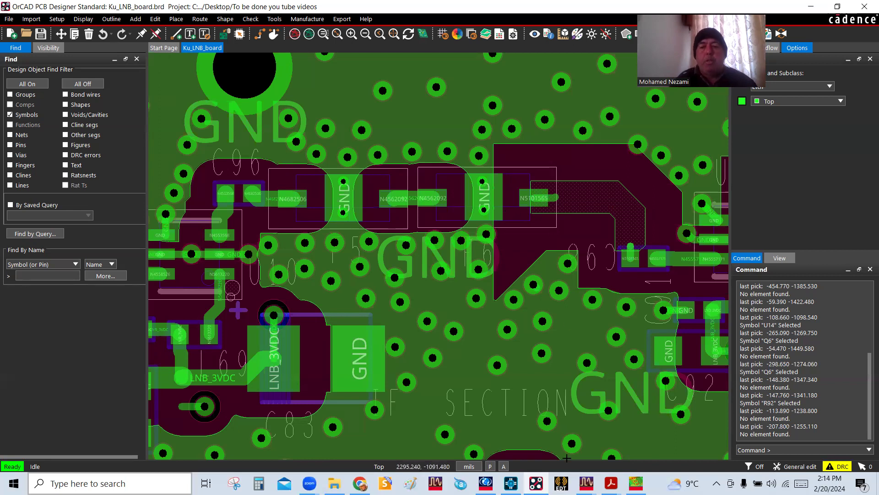
# Step: Switch to the Ku Band SATCOM LNB presentation and go back to its first page
pyautogui.moveTo(536, 484)
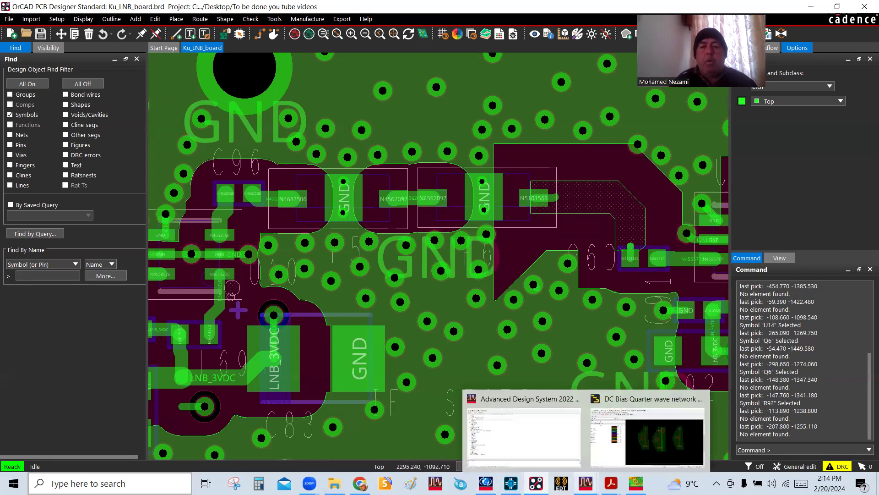
pyautogui.moveTo(611, 483)
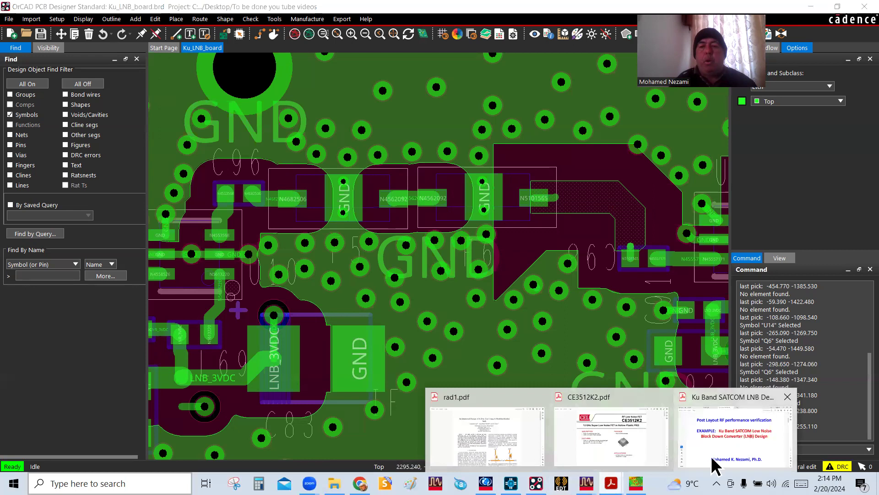
pyautogui.click(682, 442)
pyautogui.scroll(2, 507, 309)
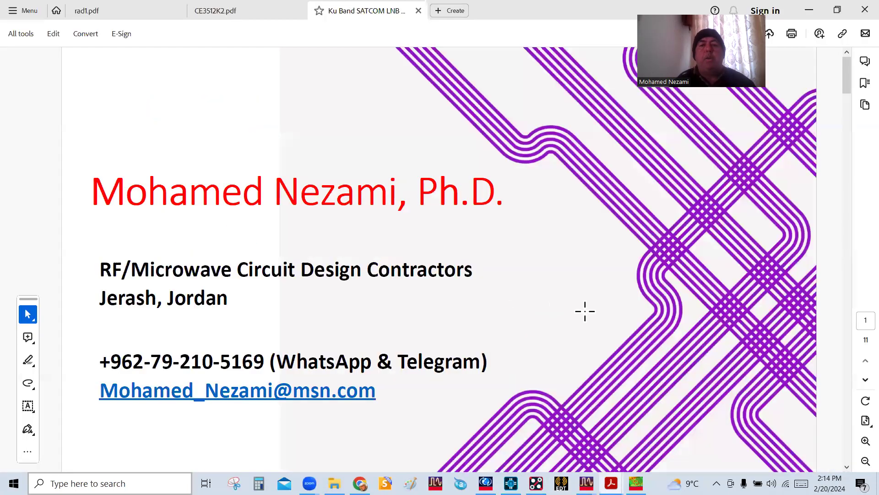